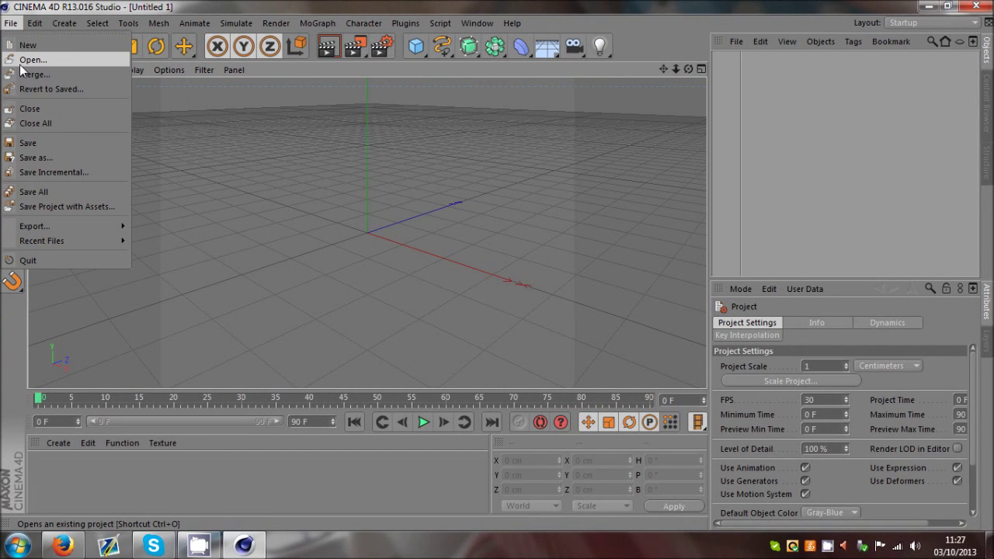
- Browse for a project to open in Documents > Faex Editing > Editing Extra Materials > 3d models
{"action": "left_click", "coordinate": [87, 207]}
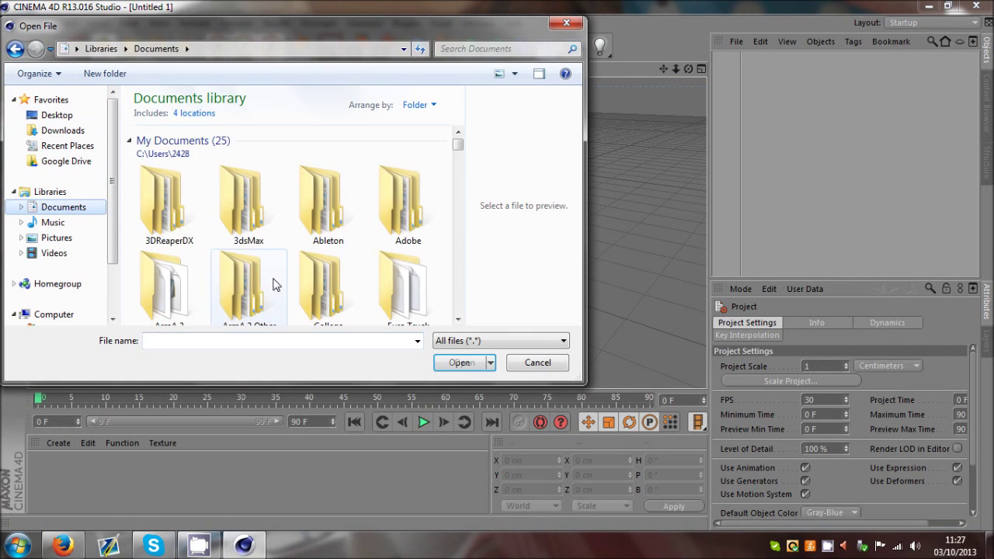
{"action": "scroll", "coordinate": [272, 282], "scroll_direction": "down", "scroll_amount": 3}
{"action": "scroll", "coordinate": [293, 223], "scroll_direction": "up", "scroll_amount": 3}
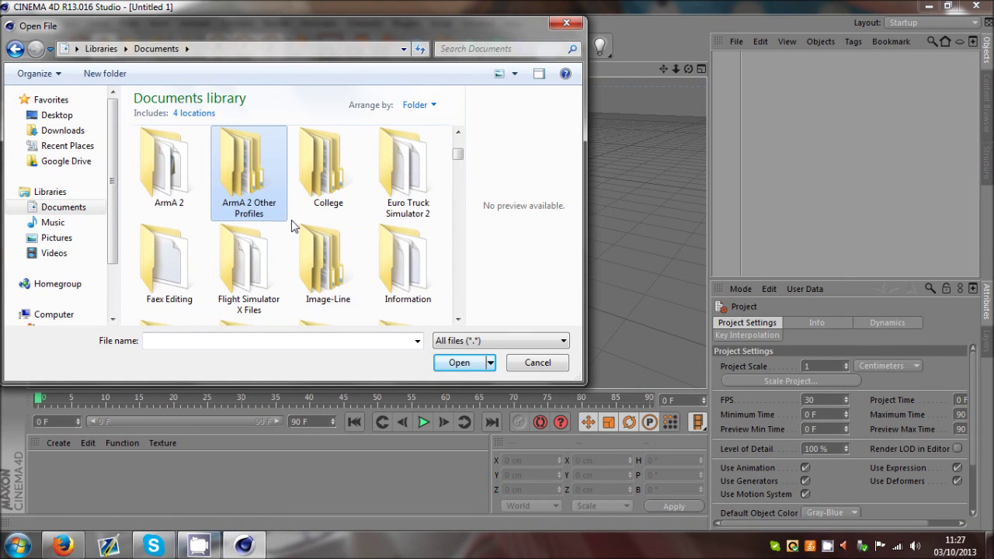
{"action": "double_click", "coordinate": [203, 290]}
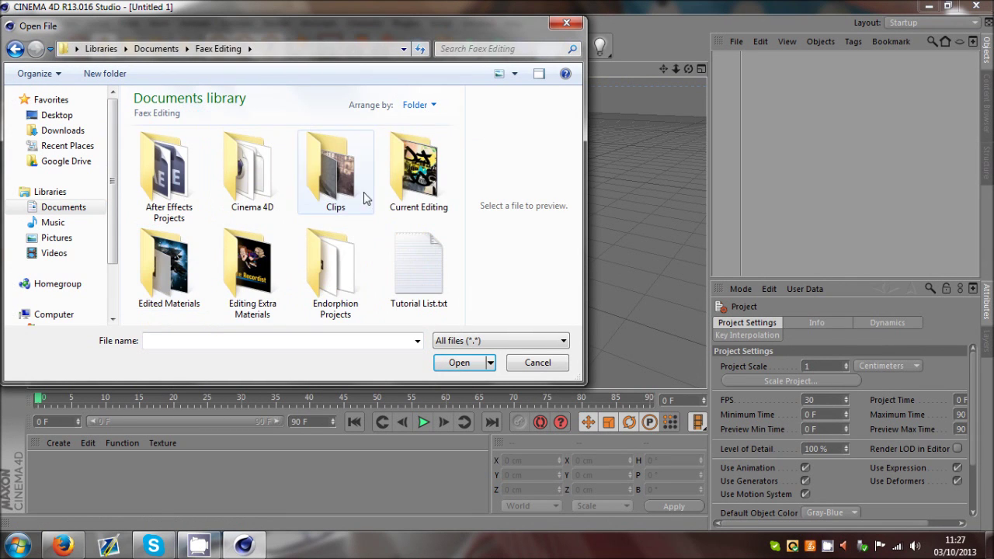
{"action": "double_click", "coordinate": [250, 260]}
{"action": "double_click", "coordinate": [149, 174]}
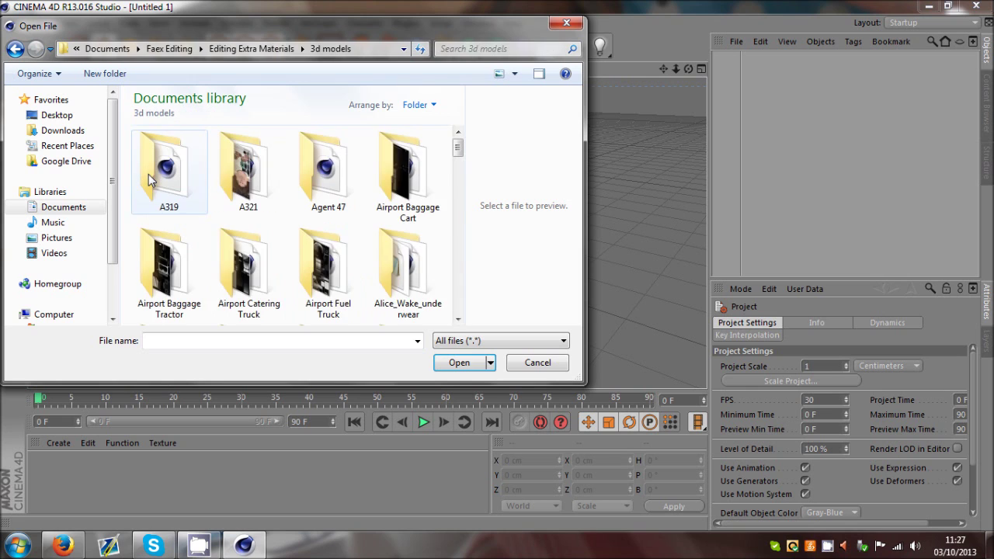
- Open Black Hawk uh-60.c4d from the Black Hawk uh-60 folder
{"action": "scroll", "coordinate": [288, 250], "scroll_direction": "down", "scroll_amount": 4}
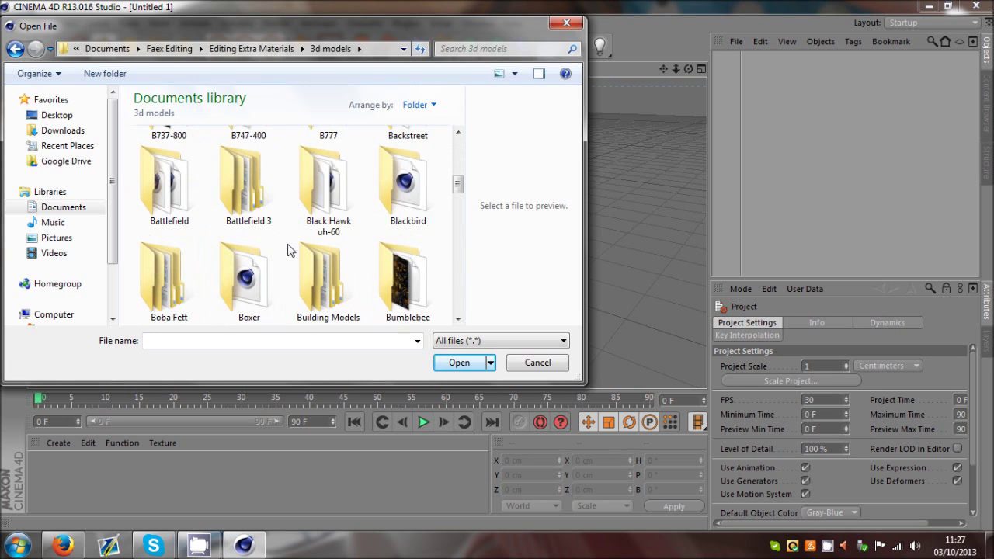
{"action": "scroll", "coordinate": [287, 250], "scroll_direction": "down", "scroll_amount": 1}
{"action": "scroll", "coordinate": [287, 250], "scroll_direction": "up", "scroll_amount": 2}
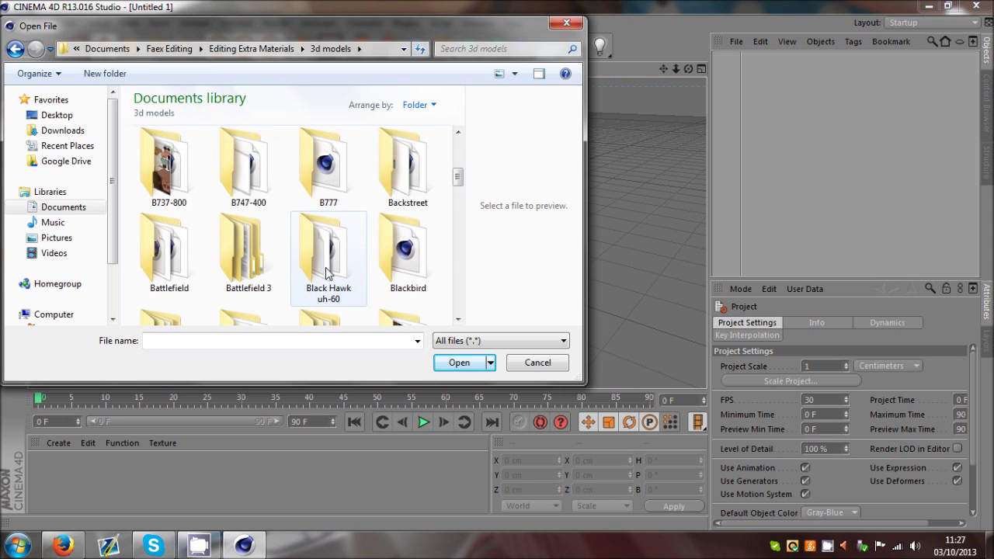
{"action": "double_click", "coordinate": [325, 278]}
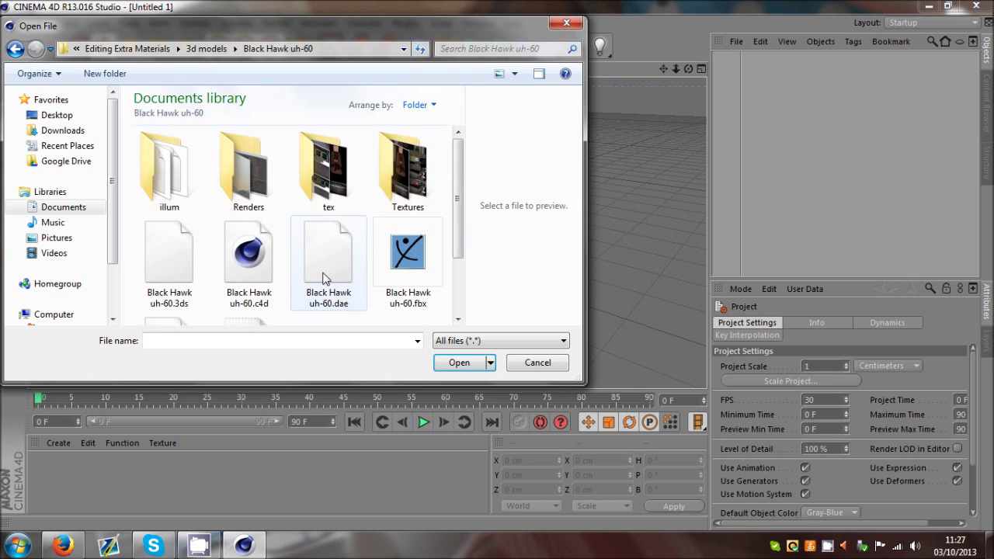
{"action": "double_click", "coordinate": [261, 277]}
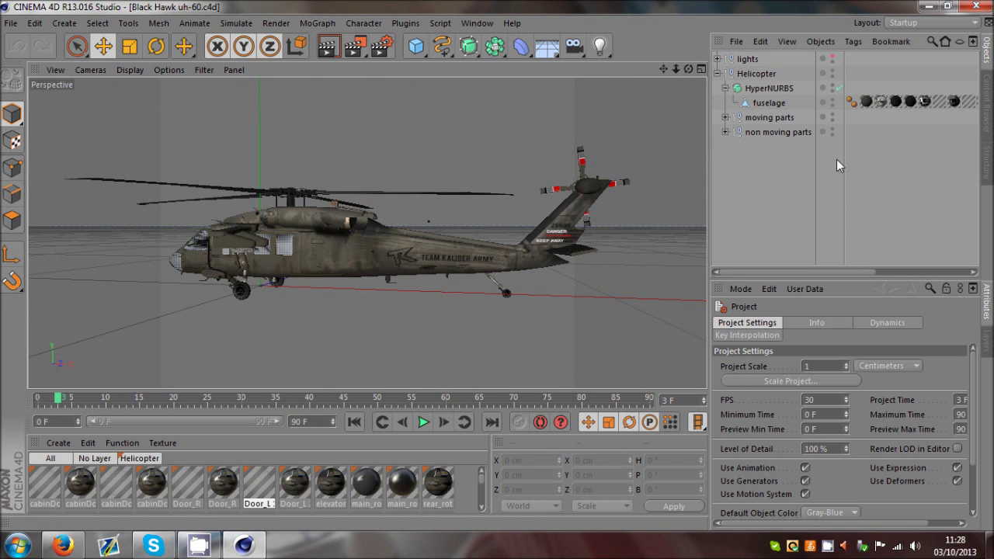
- Check which part of the helicopter the fuselage object under HyperNURBS covers, leaving nothing selected
{"action": "left_click", "coordinate": [771, 102]}
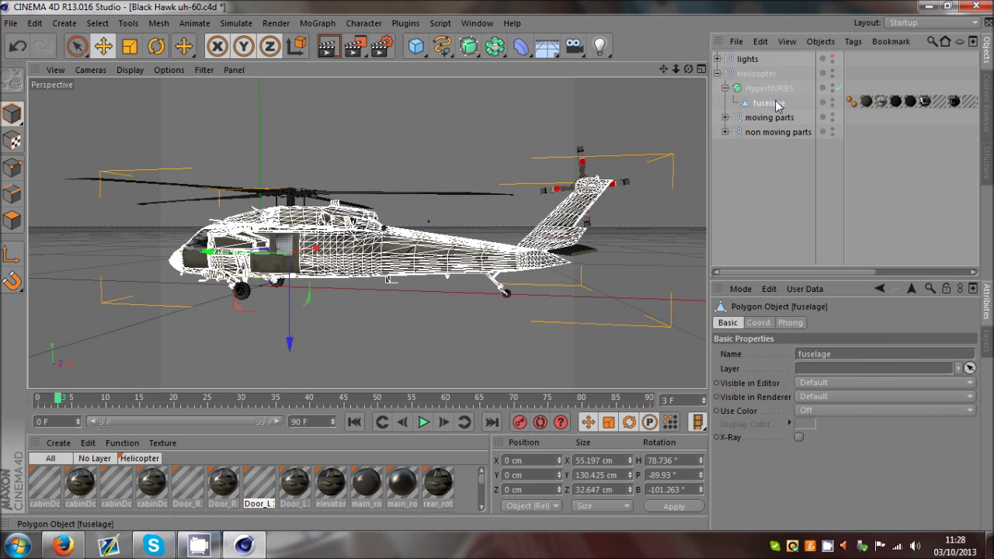
{"action": "left_click", "coordinate": [673, 234]}
{"action": "mouse_move", "coordinate": [483, 475]}
{"action": "left_mouse_down"}
{"action": "mouse_move", "coordinate": [486, 498]}
{"action": "mouse_move", "coordinate": [490, 472]}
{"action": "left_mouse_up"}
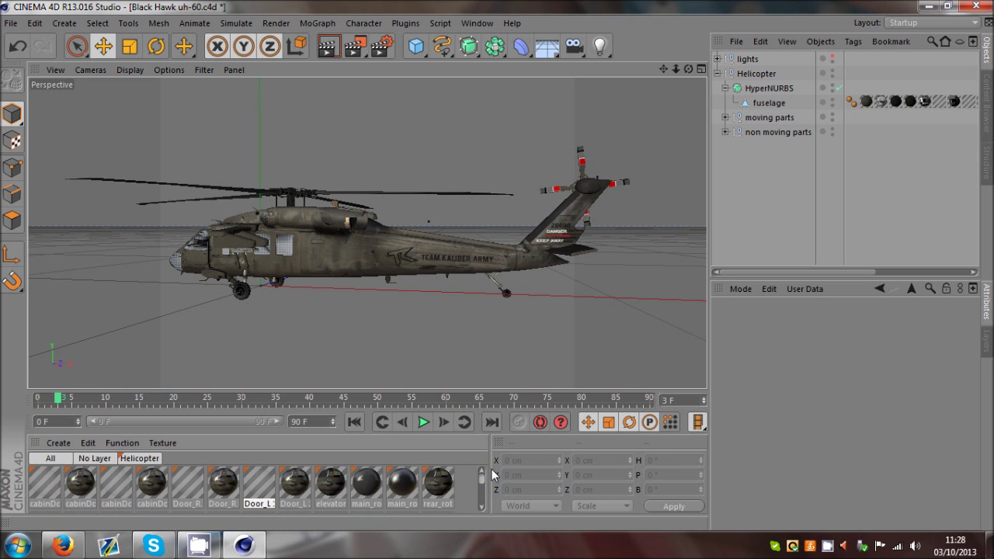
- Try the elevator material without its Color channel, restore its channels and close the Material Editor
{"action": "left_click", "coordinate": [337, 487]}
{"action": "double_click", "coordinate": [332, 486]}
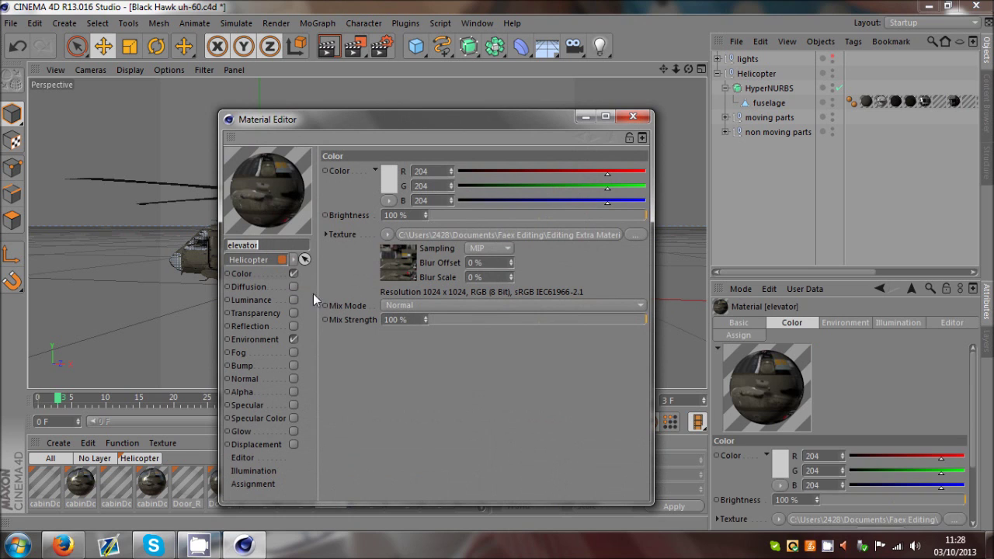
{"action": "left_click_drag", "start_coordinate": [377, 122], "coordinate": [741, 117]}
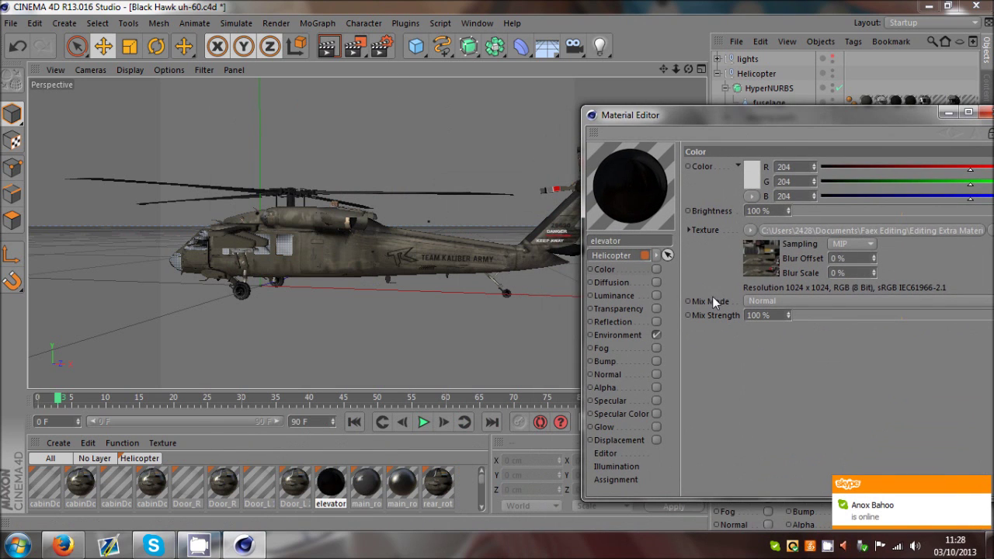
{"action": "left_click", "coordinate": [656, 335]}
{"action": "left_click", "coordinate": [656, 269]}
{"action": "left_click", "coordinate": [968, 112]}
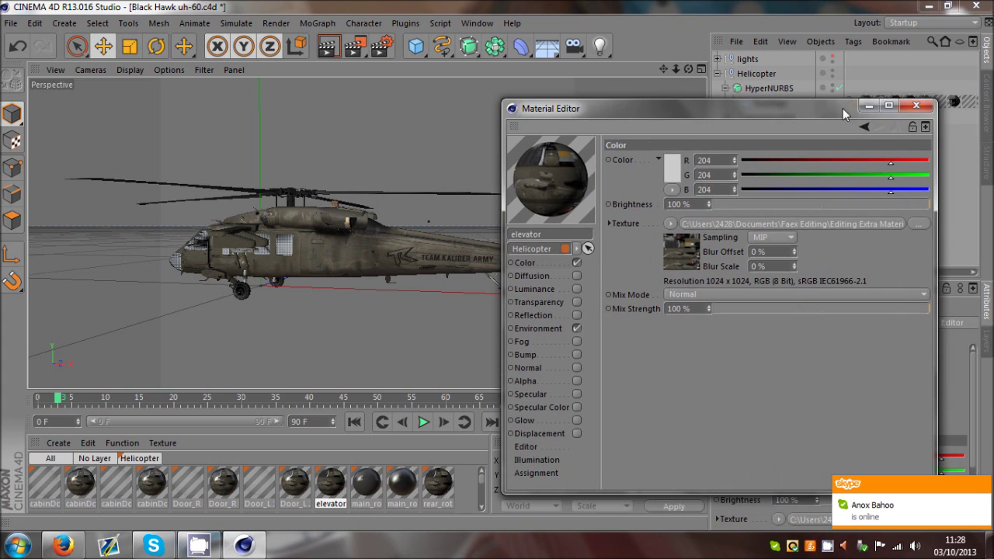
{"action": "left_click", "coordinate": [928, 111]}
- Replace the Color texture of Material__25 with fuselage.jpg from the Black Hawk uh-60 model's tex folder
{"action": "left_click", "coordinate": [439, 499]}
{"action": "scroll", "coordinate": [483, 482], "scroll_direction": "down", "scroll_amount": 2}
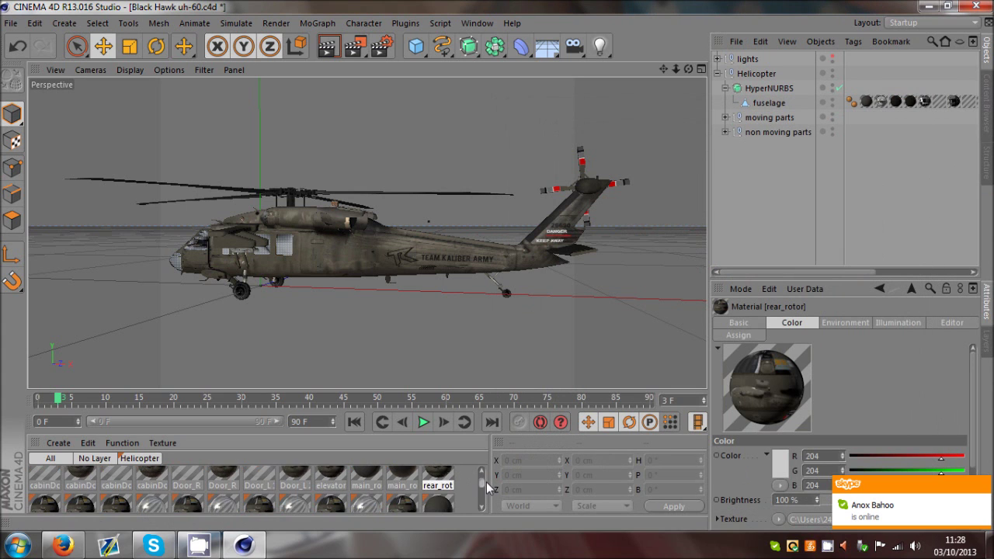
{"action": "left_click_drag", "start_coordinate": [486, 488], "coordinate": [487, 500]}
{"action": "left_click", "coordinate": [300, 487]}
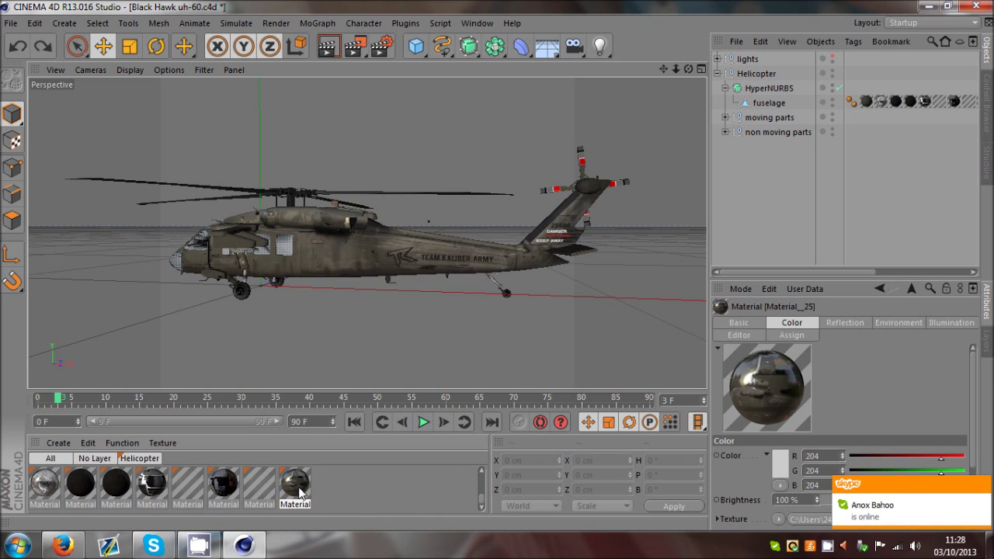
{"action": "double_click", "coordinate": [298, 488]}
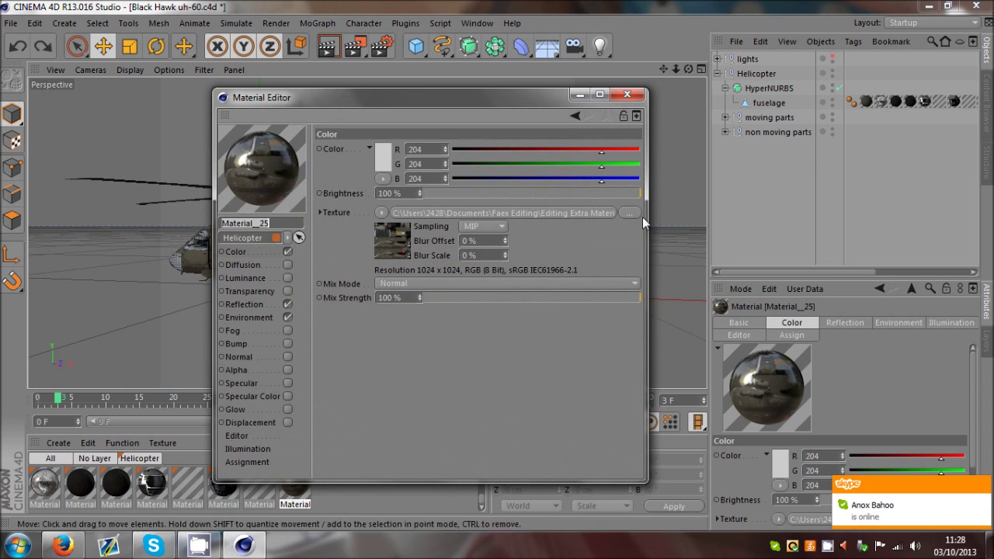
{"action": "left_click", "coordinate": [632, 212]}
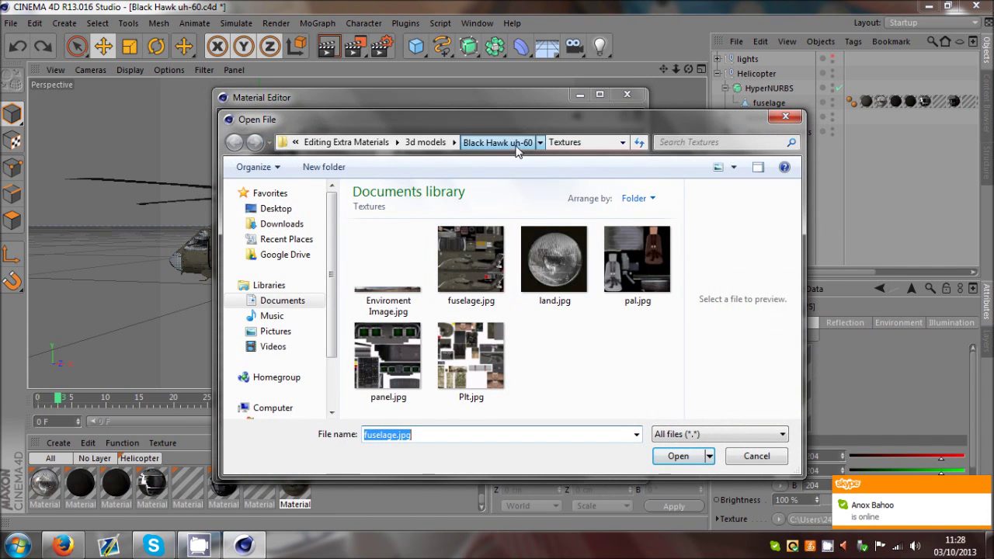
{"action": "left_click", "coordinate": [497, 142]}
{"action": "double_click", "coordinate": [543, 255]}
{"action": "double_click", "coordinate": [488, 267]}
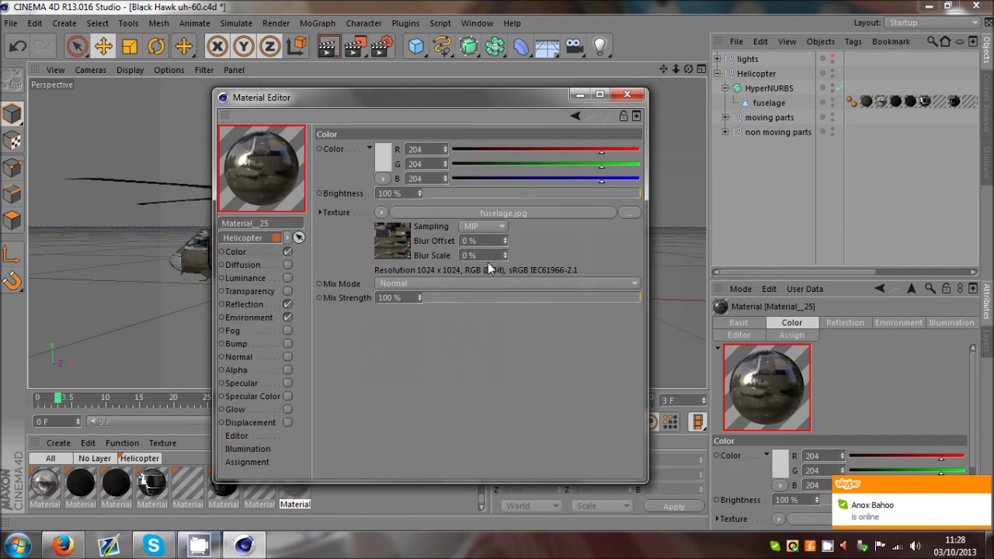
{"action": "left_click", "coordinate": [635, 94]}
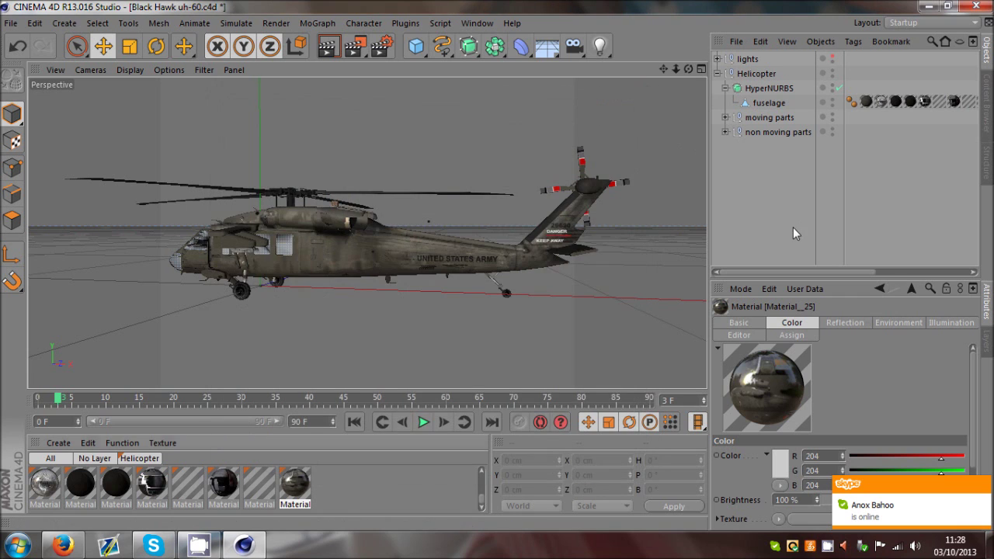
- Examine the UNITED STATES ARMY lettering on the side of the helicopter's tail boom
{"action": "scroll", "coordinate": [435, 262], "scroll_direction": "up", "scroll_amount": 5}
{"action": "scroll", "coordinate": [395, 265], "scroll_direction": "up", "scroll_amount": 2}
{"action": "scroll", "coordinate": [272, 261], "scroll_direction": "down", "scroll_amount": 2}
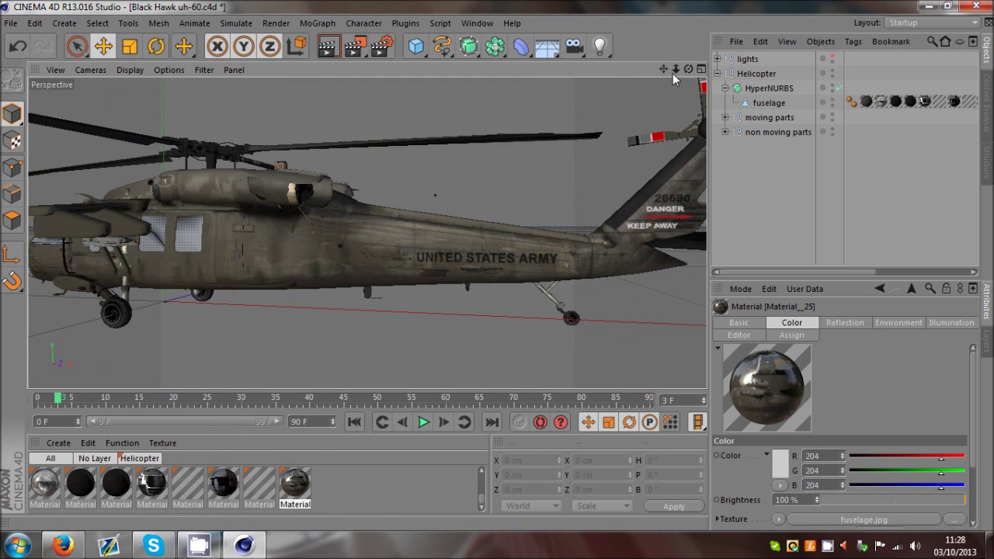
{"action": "scroll", "coordinate": [497, 265], "scroll_direction": "down", "scroll_amount": 3}
{"action": "left_click_drag", "start_coordinate": [688, 69], "coordinate": [463, 203]}
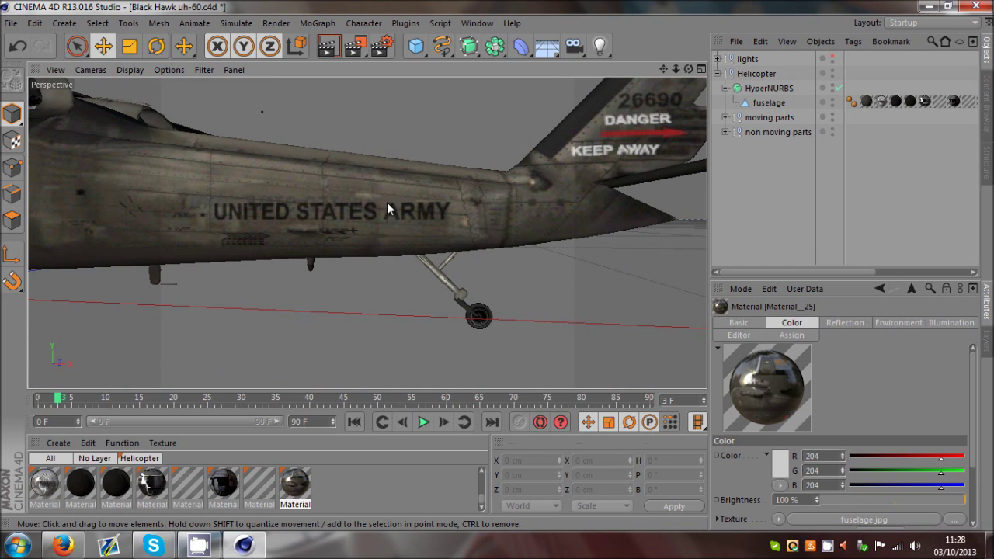
{"action": "left_click_drag", "start_coordinate": [673, 72], "coordinate": [497, 264]}
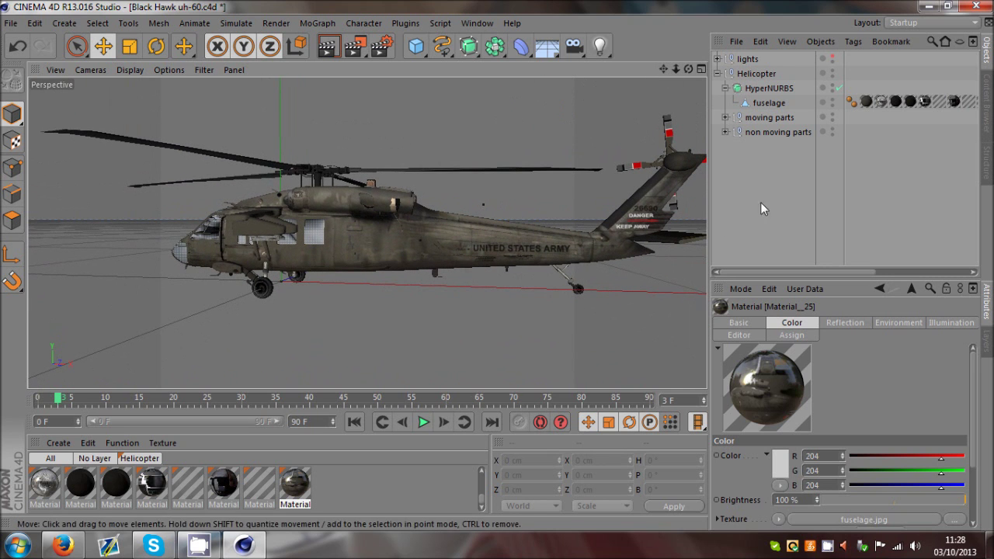
- Launch Photoshop and switch to it from Cinema 4D
{"action": "left_click", "coordinate": [926, 5]}
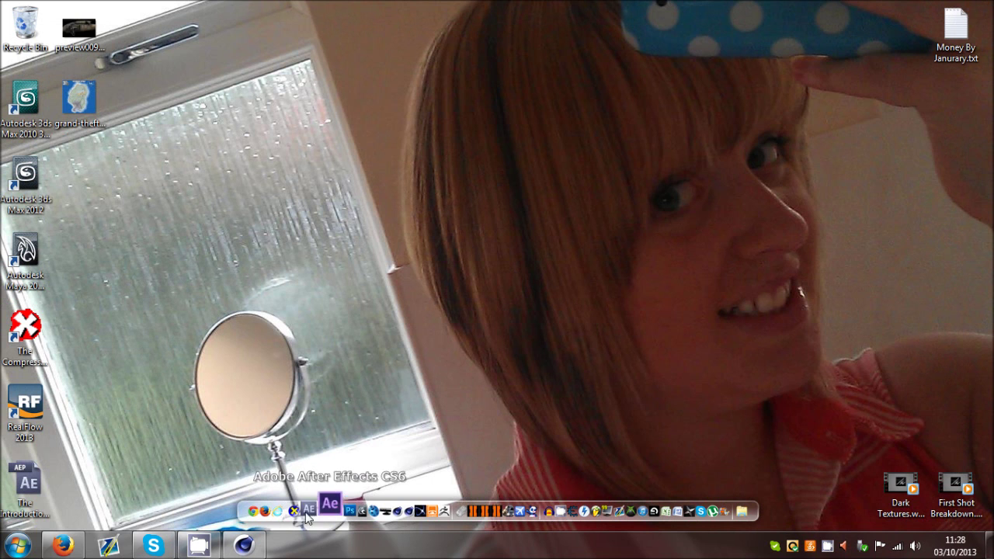
{"action": "left_click", "coordinate": [229, 547]}
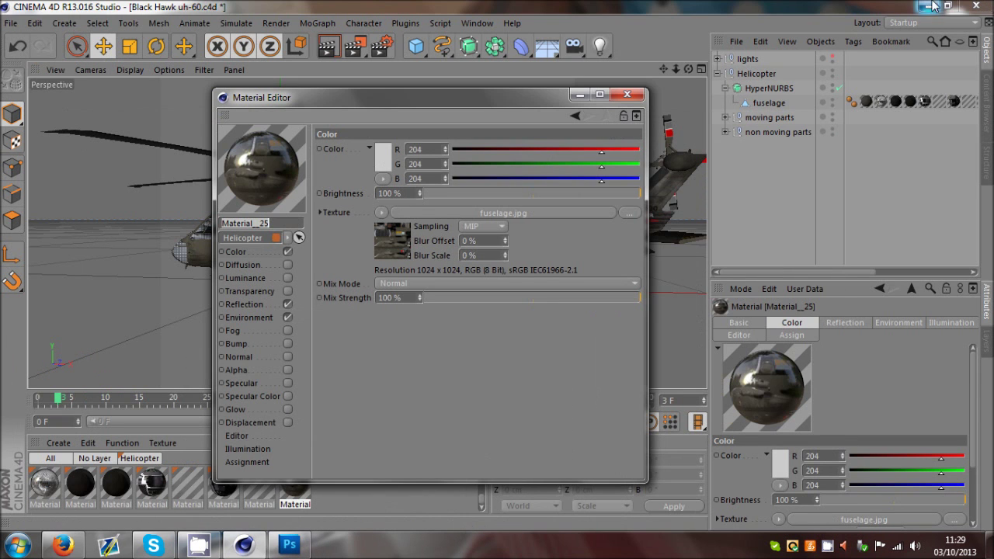
{"action": "left_click", "coordinate": [926, 6]}
{"action": "left_click", "coordinate": [289, 545]}
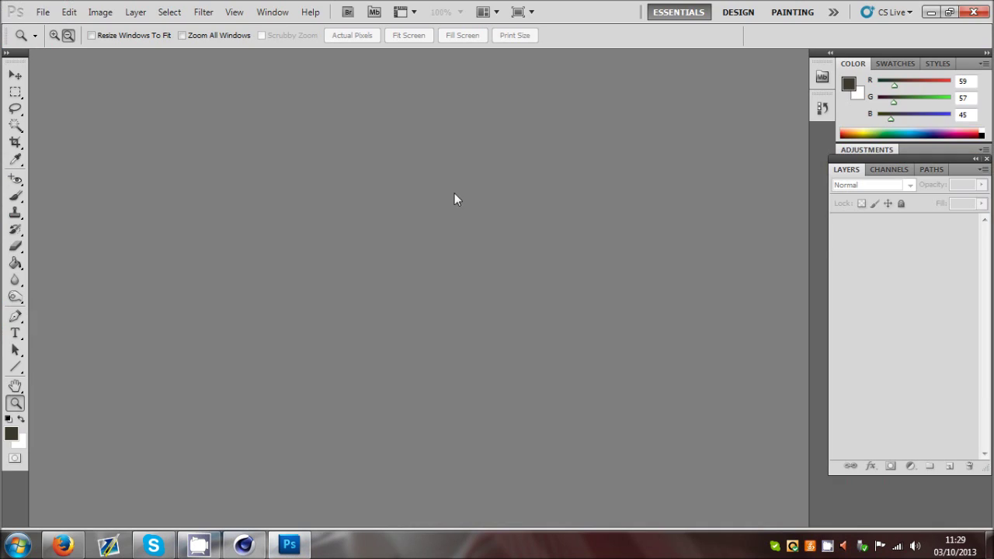
- Browse for an image to open in Documents > Faex Editing > Editing Extra Materials > 3d models
{"action": "left_click", "coordinate": [42, 11]}
{"action": "left_click", "coordinate": [70, 41]}
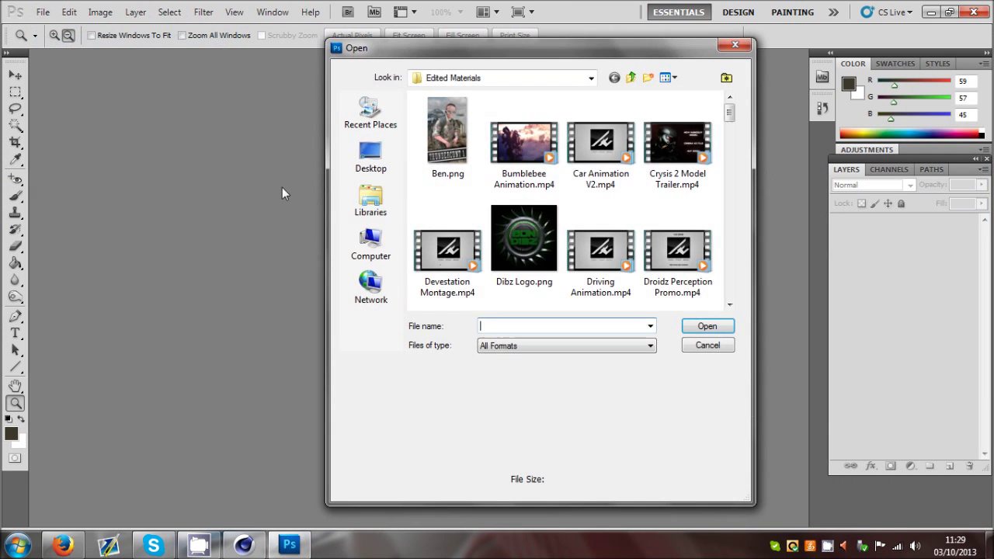
{"action": "left_click", "coordinate": [370, 200]}
{"action": "double_click", "coordinate": [466, 122]}
{"action": "left_click", "coordinate": [630, 278]}
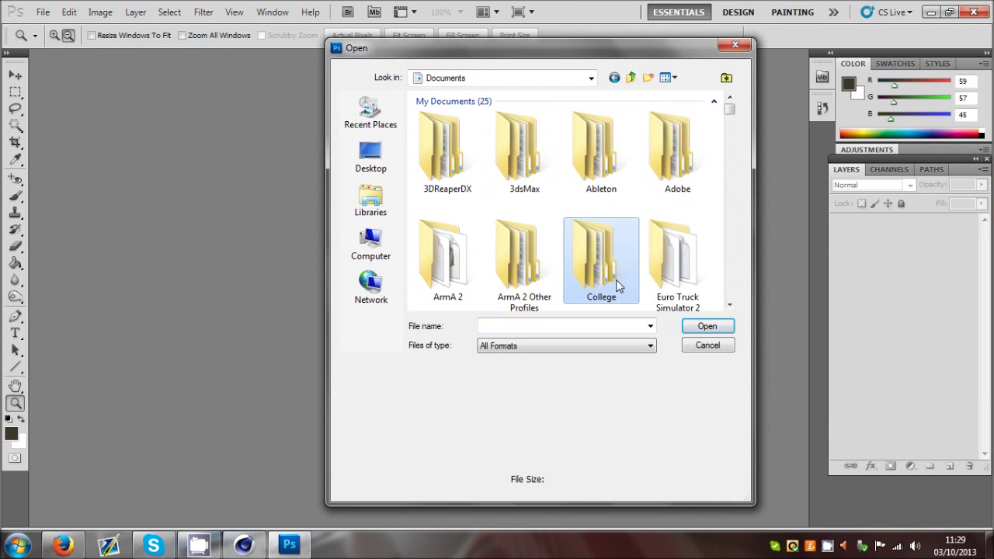
{"action": "scroll", "coordinate": [616, 280], "scroll_direction": "down", "scroll_amount": 3}
{"action": "double_click", "coordinate": [450, 218]}
{"action": "double_click", "coordinate": [524, 222]}
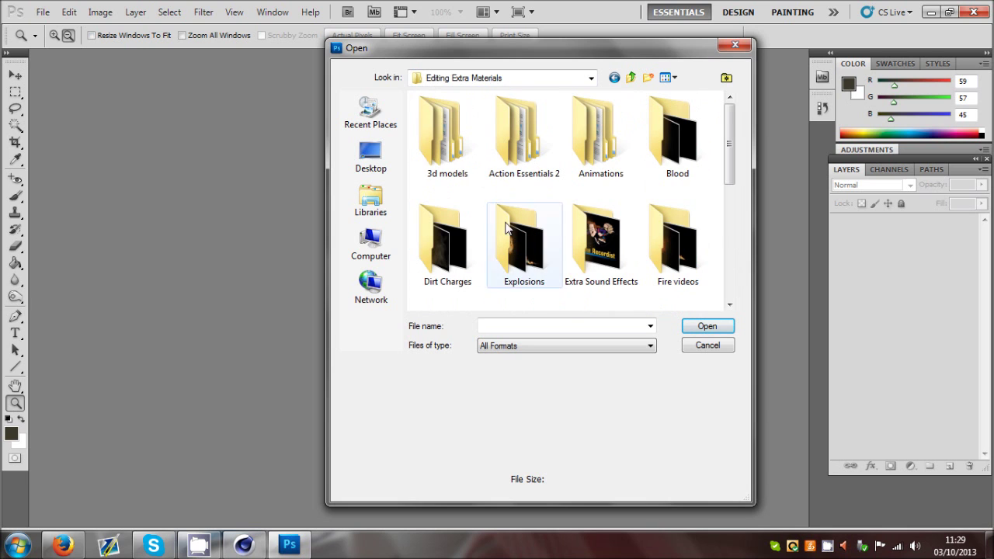
{"action": "double_click", "coordinate": [469, 167]}
- Open fuselage.jpg from the tex folder of the Black Hawk uh-60 model
{"action": "scroll", "coordinate": [520, 237], "scroll_direction": "down", "scroll_amount": 10}
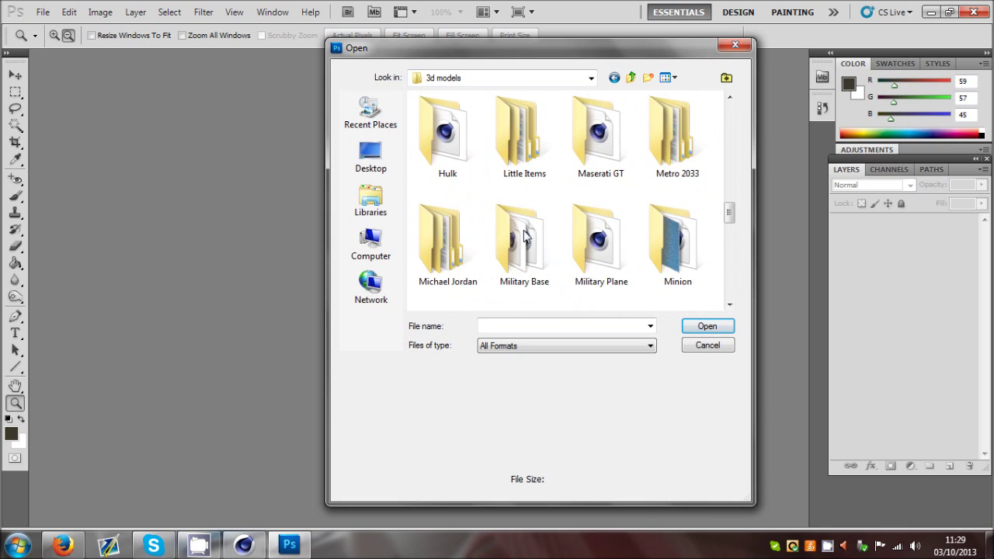
{"action": "scroll", "coordinate": [521, 236], "scroll_direction": "up", "scroll_amount": 8}
{"action": "double_click", "coordinate": [584, 244]}
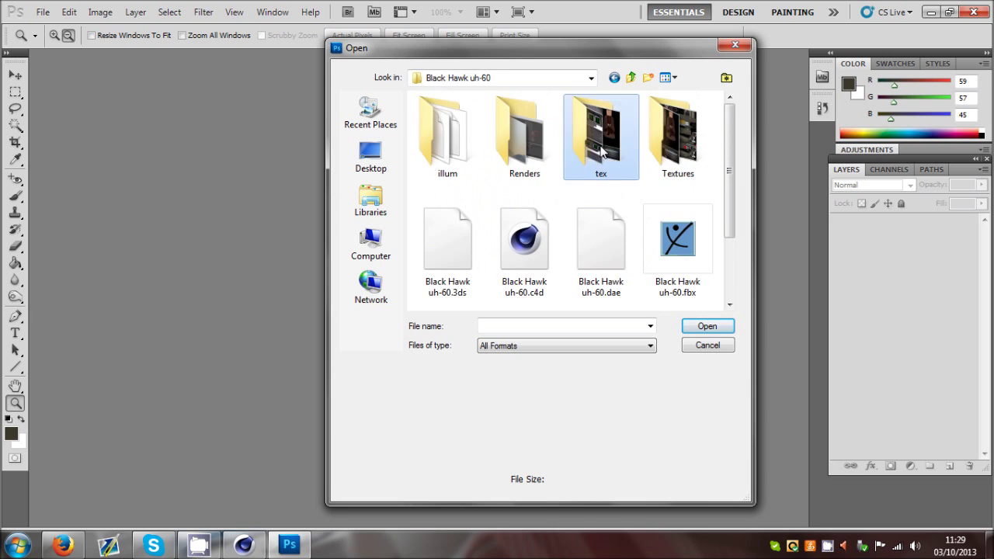
{"action": "double_click", "coordinate": [603, 118]}
{"action": "left_click", "coordinate": [548, 252]}
{"action": "double_click", "coordinate": [526, 136]}
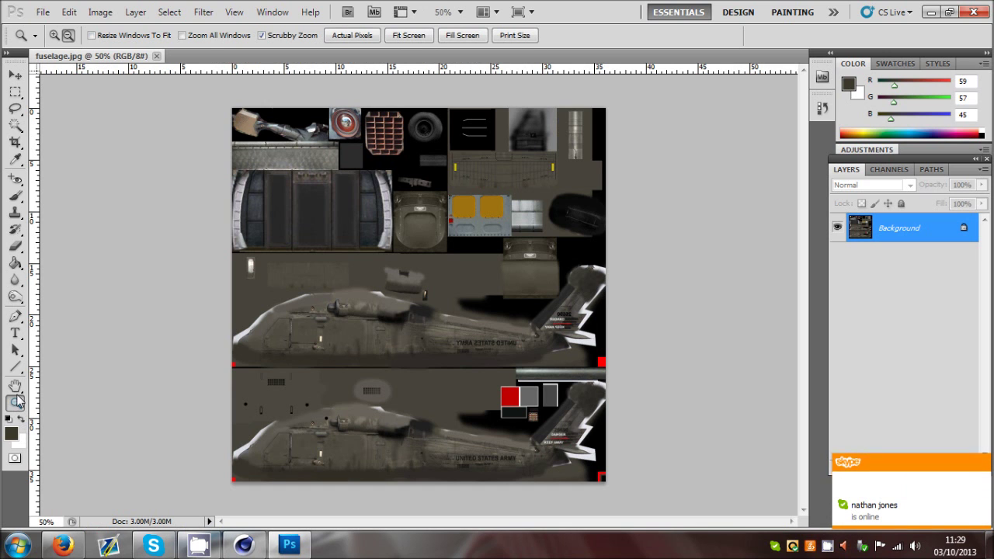
- Examine the readable UNITED STATES ARMY lettering on the lower fuselage image at 300% zoom
{"action": "left_click", "coordinate": [447, 401]}
{"action": "scroll", "coordinate": [467, 394], "scroll_direction": "down", "scroll_amount": 1}
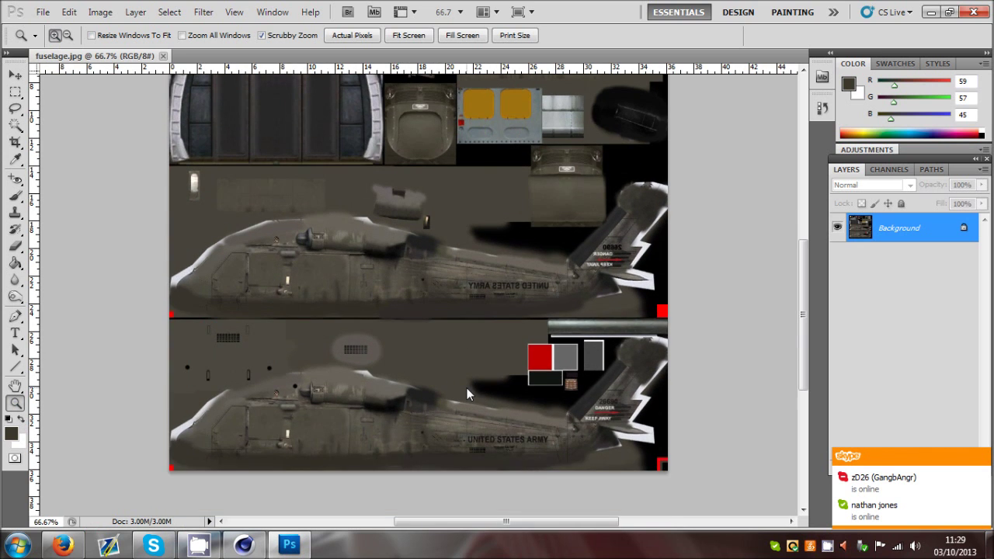
{"action": "left_click", "coordinate": [524, 455]}
{"action": "left_click", "coordinate": [525, 454]}
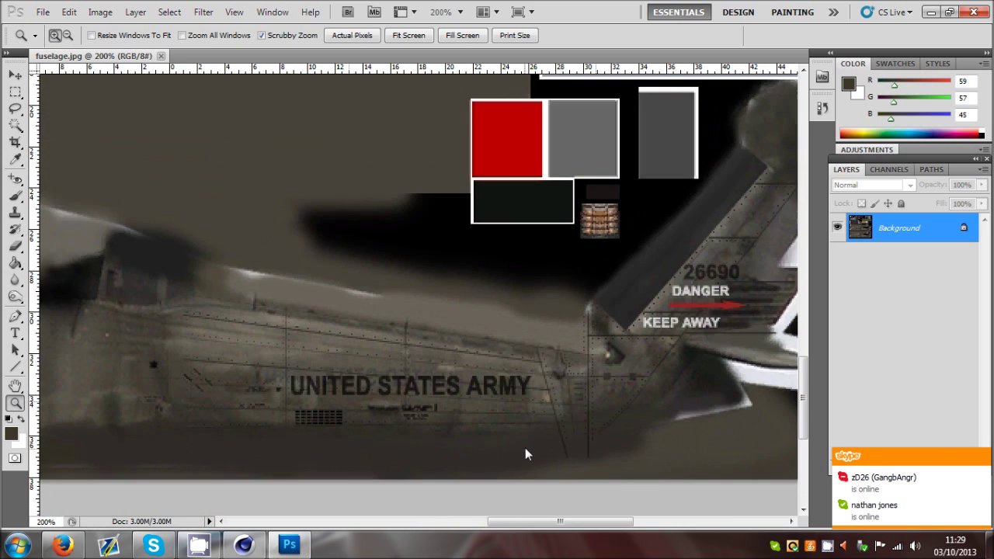
{"action": "left_click", "coordinate": [524, 452]}
{"action": "mouse_move", "coordinate": [591, 526]}
{"action": "left_mouse_down"}
{"action": "mouse_move", "coordinate": [564, 528]}
{"action": "mouse_move", "coordinate": [584, 528]}
{"action": "left_mouse_up"}
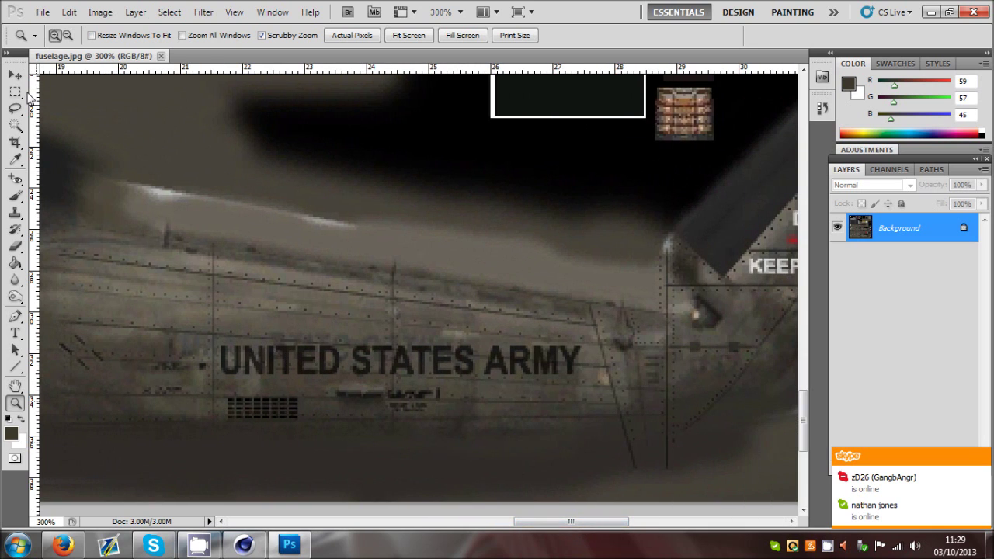
{"action": "left_click", "coordinate": [15, 92]}
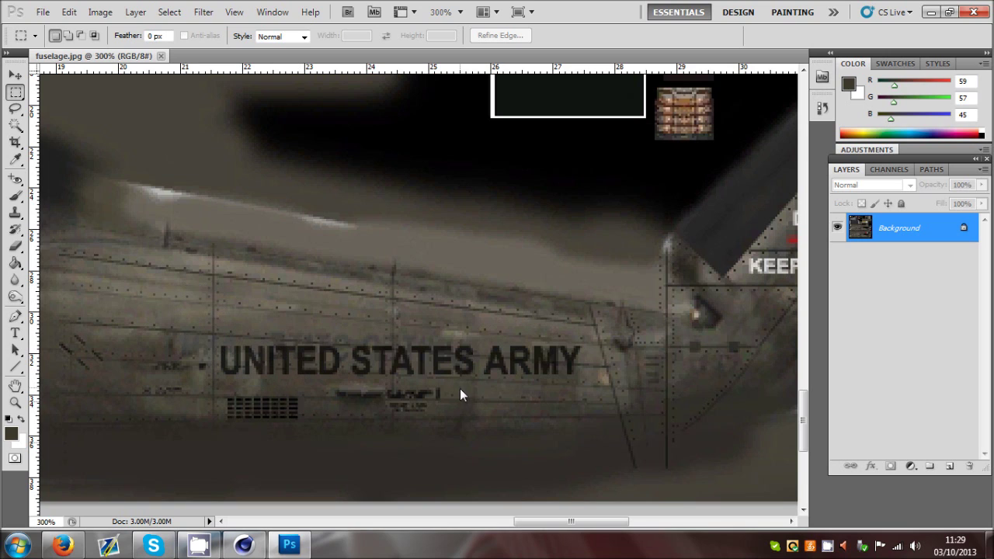
{"action": "left_click", "coordinate": [15, 75]}
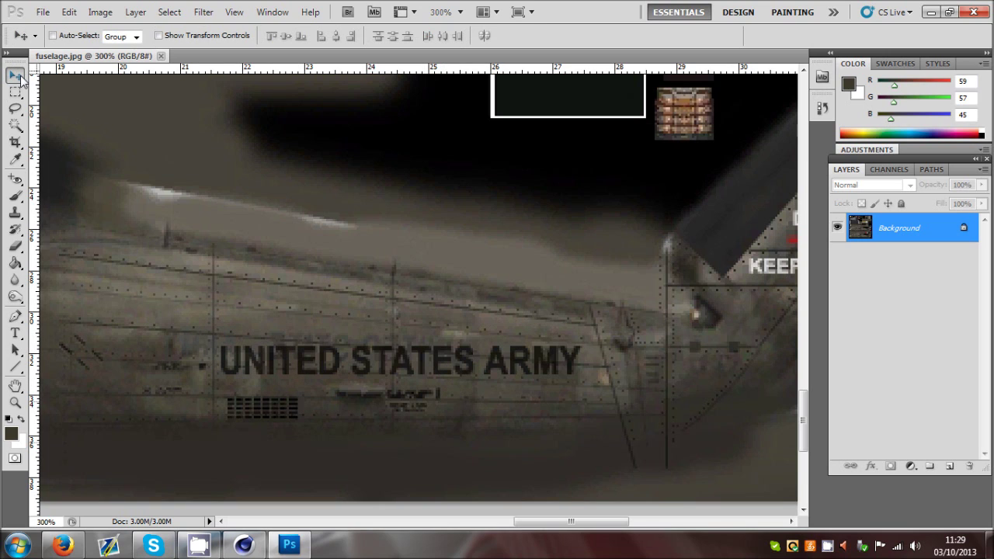
- Turn the Background into a regular layer through a smart object and Rasterize Layer, and duplicate that layer
{"action": "right_click", "coordinate": [910, 245]}
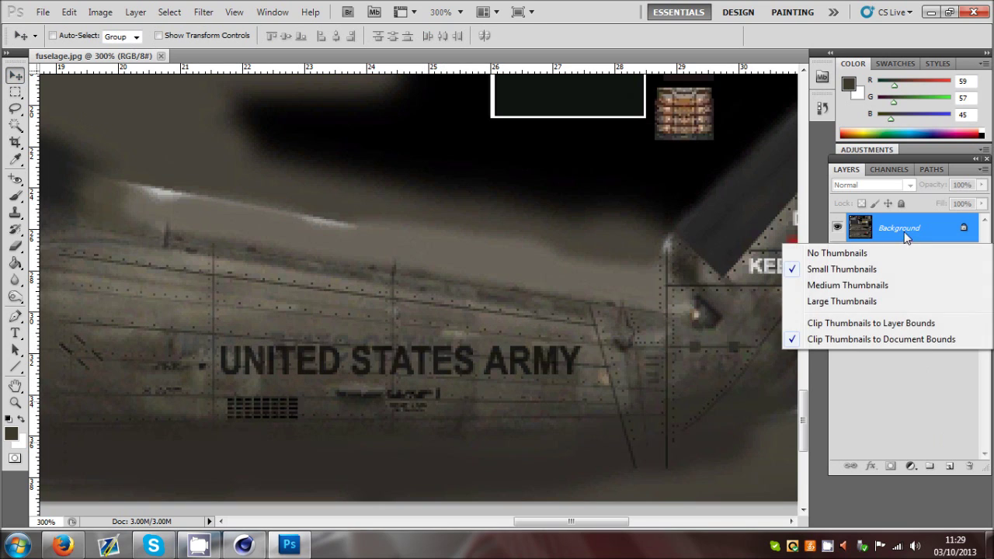
{"action": "right_click", "coordinate": [904, 229]}
{"action": "left_click", "coordinate": [862, 288]}
{"action": "right_click", "coordinate": [893, 231]}
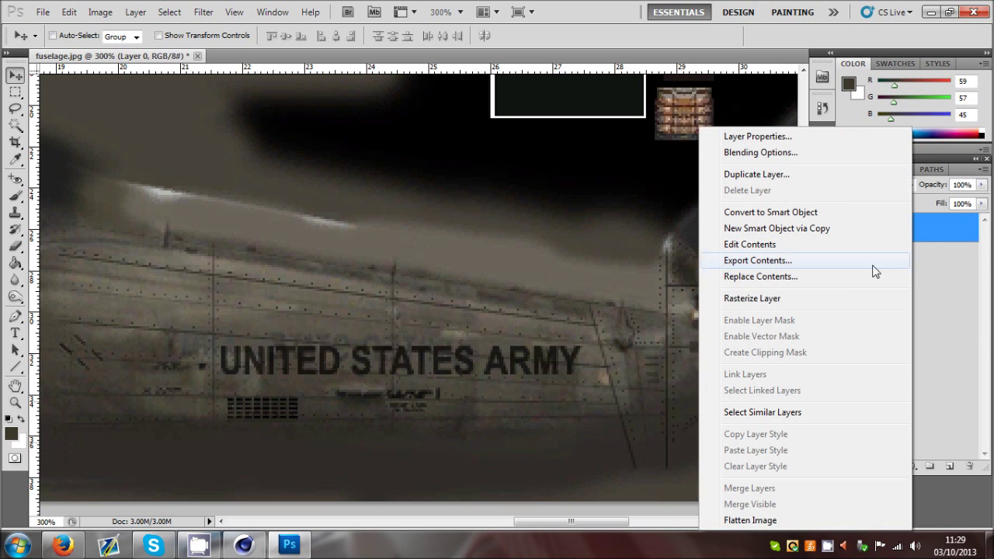
{"action": "left_click", "coordinate": [778, 300]}
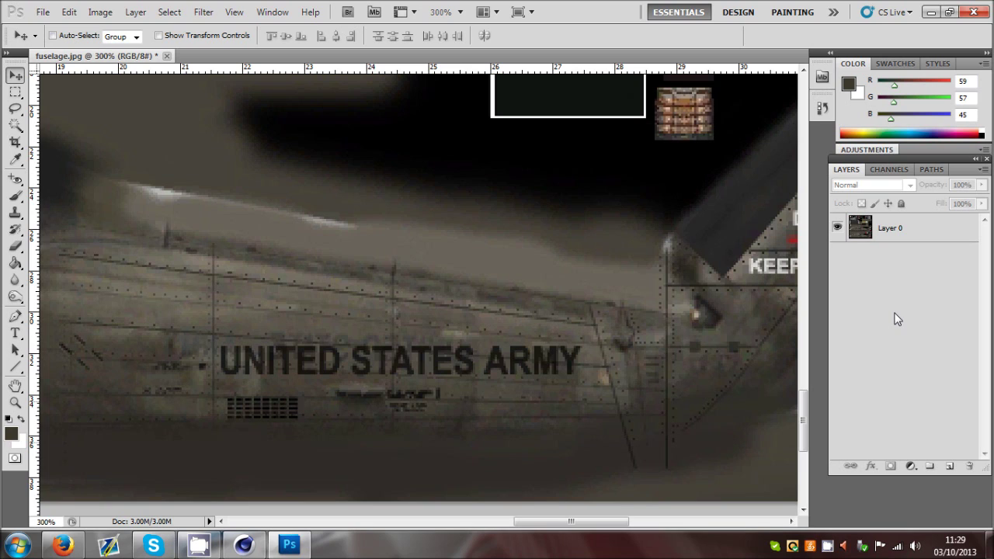
{"action": "left_click", "coordinate": [923, 234]}
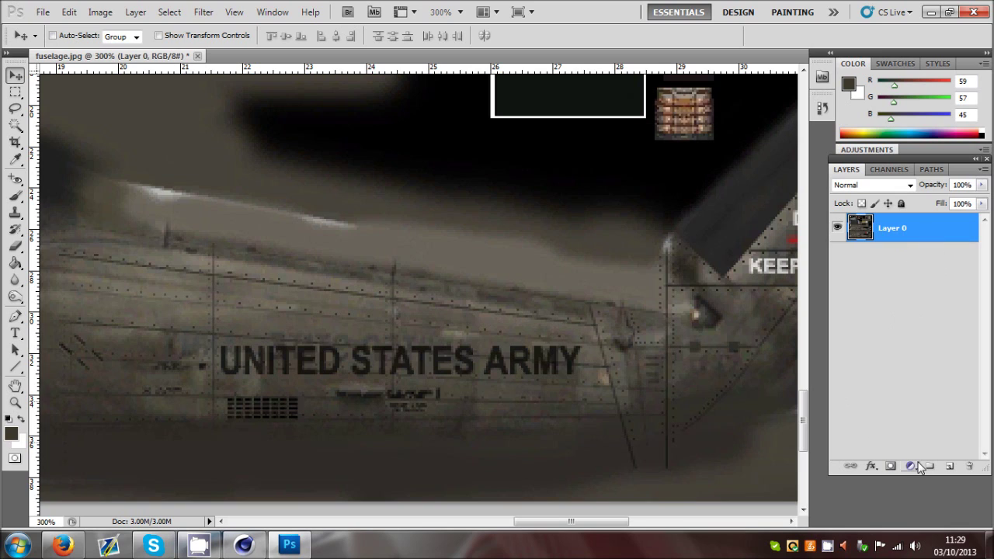
{"action": "key", "text": "ctrl+j"}
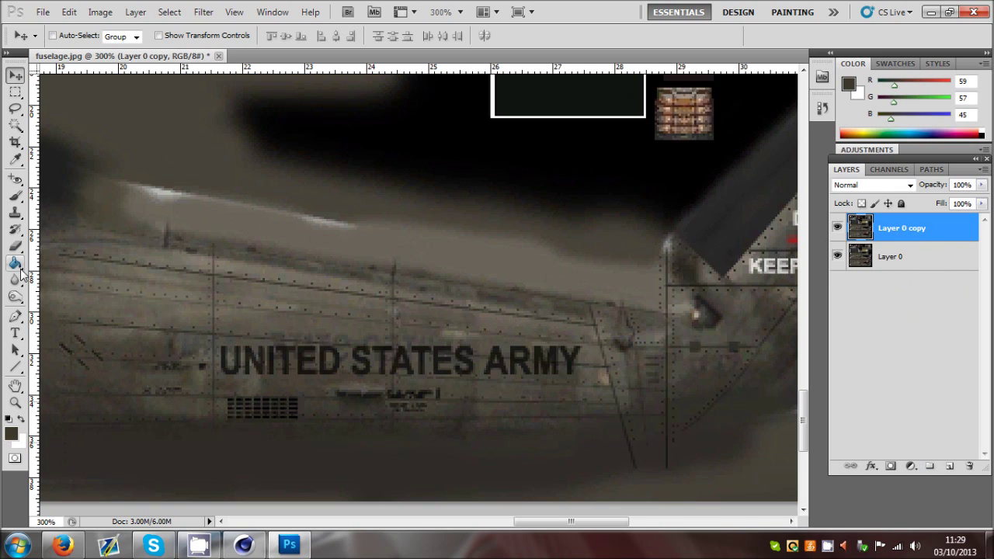
- Switch to the Brush tool and set the foreground color to pure red, ff0000
{"action": "left_click", "coordinate": [16, 315]}
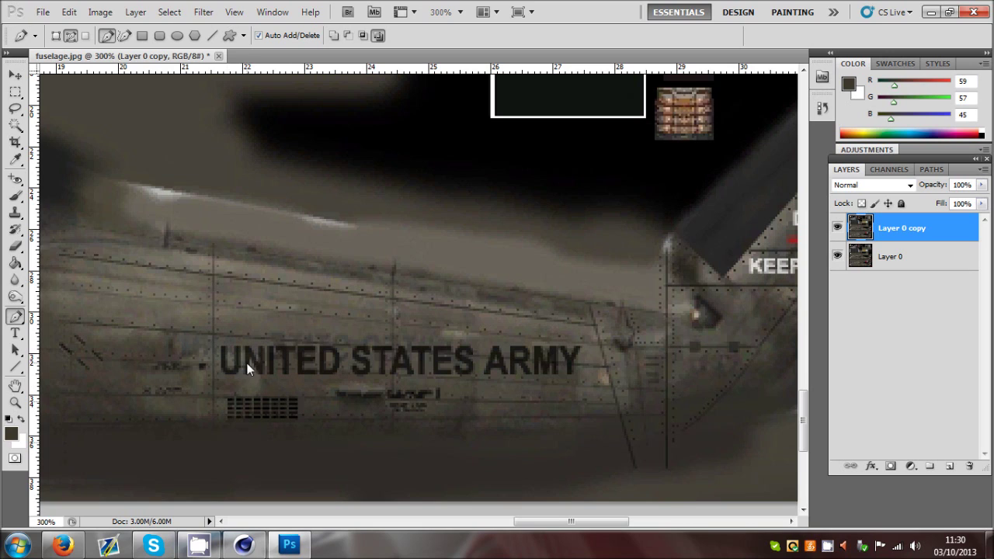
{"action": "left_click", "coordinate": [14, 194]}
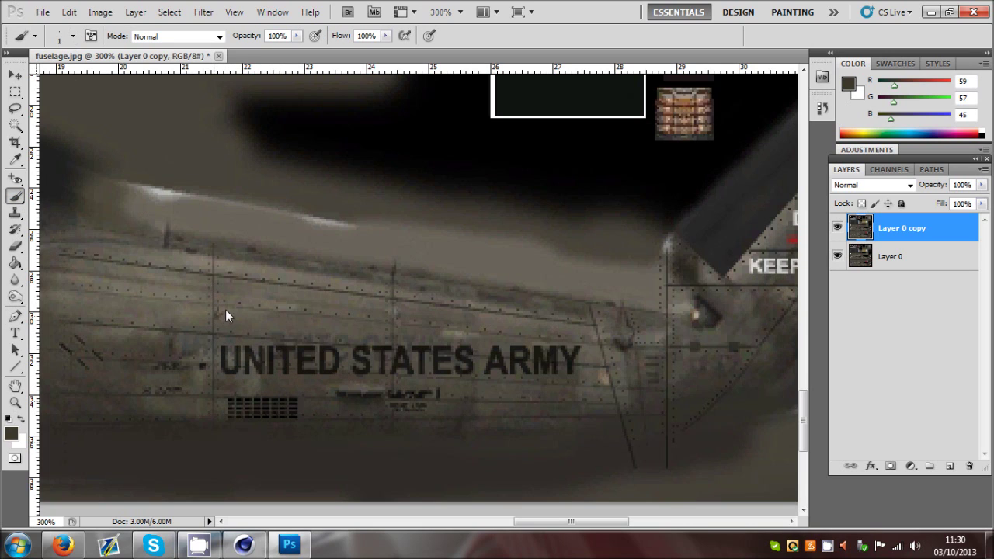
{"action": "left_click", "coordinate": [11, 432]}
{"action": "left_click", "coordinate": [756, 314]}
{"action": "left_click", "coordinate": [739, 314]}
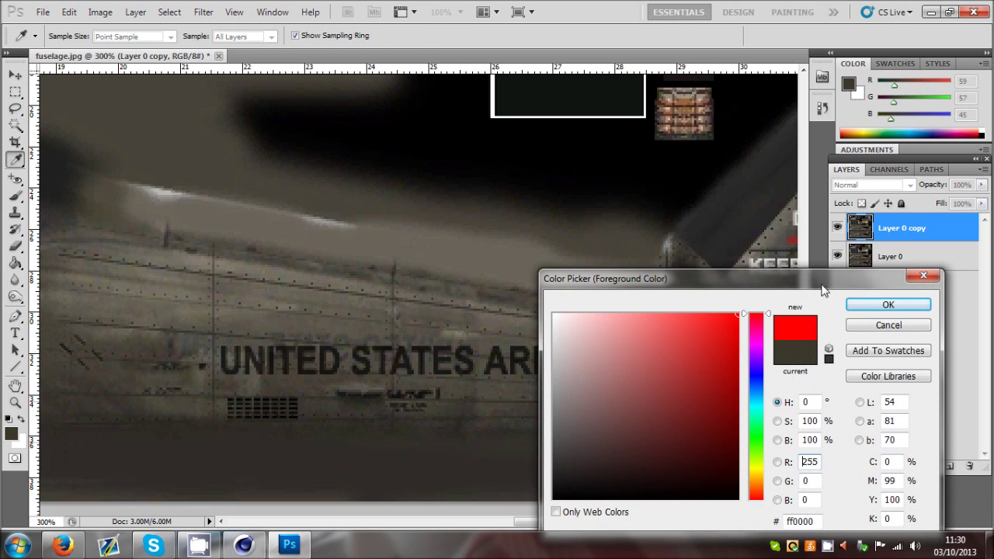
{"action": "left_click", "coordinate": [861, 304]}
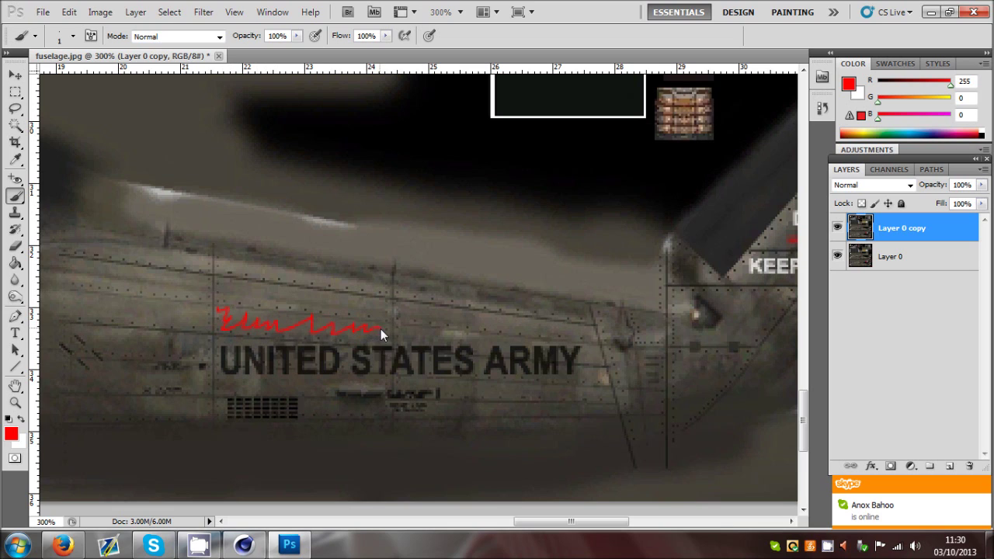
- Paint red brush strokes just above the UNITED STATES ARMY lettering and undo them
{"action": "left_click_drag", "start_coordinate": [321, 323], "coordinate": [326, 331]}
{"action": "key", "text": "ctrl+alt+z"}
{"action": "key", "text": "ctrl+alt+z"}
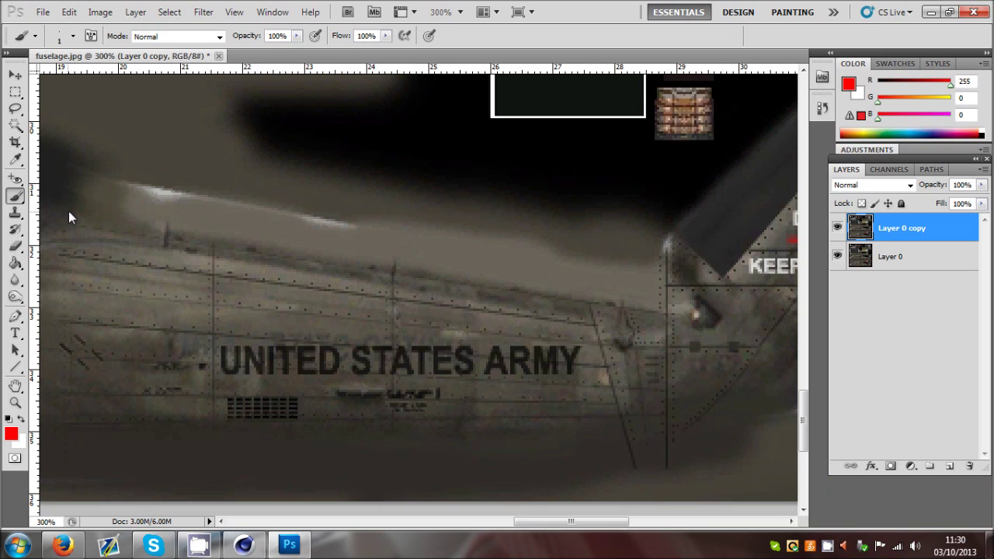
- Outline the clean, slanted panel strip above the UNITED lettering with the Pen tool and make it a selection
{"action": "left_click", "coordinate": [15, 316]}
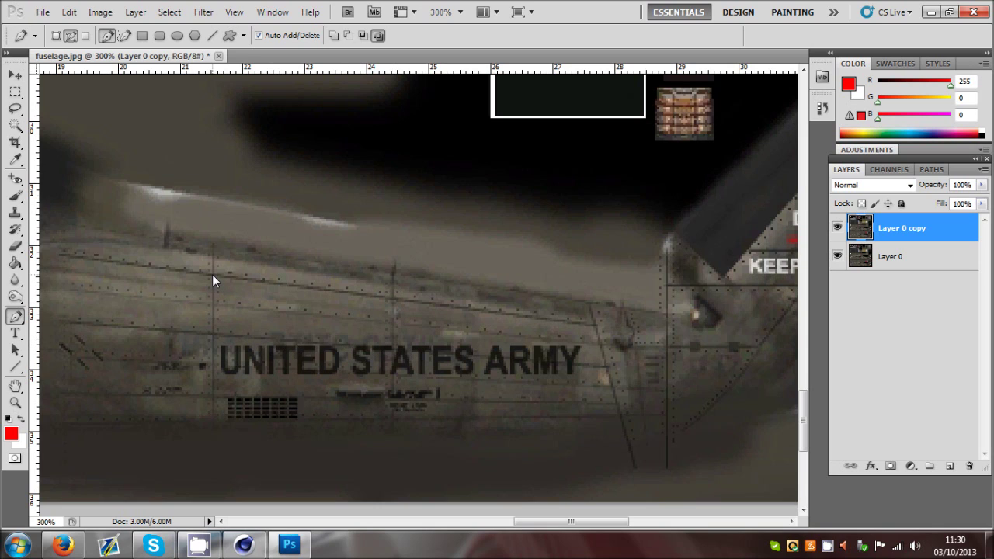
{"action": "left_click", "coordinate": [393, 298]}
{"action": "left_click", "coordinate": [214, 304]}
{"action": "right_click", "coordinate": [264, 301]}
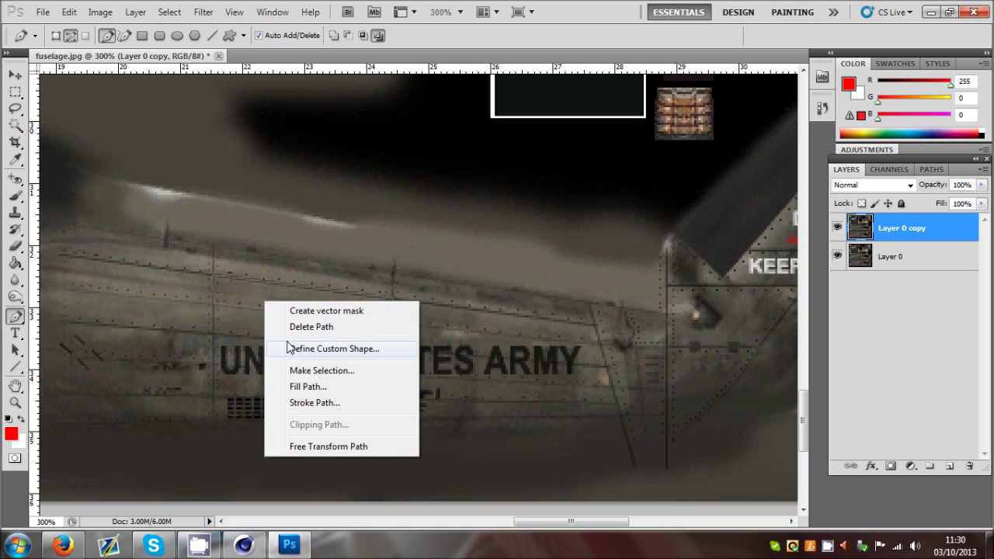
{"action": "left_click", "coordinate": [310, 376]}
{"action": "left_click", "coordinate": [554, 159]}
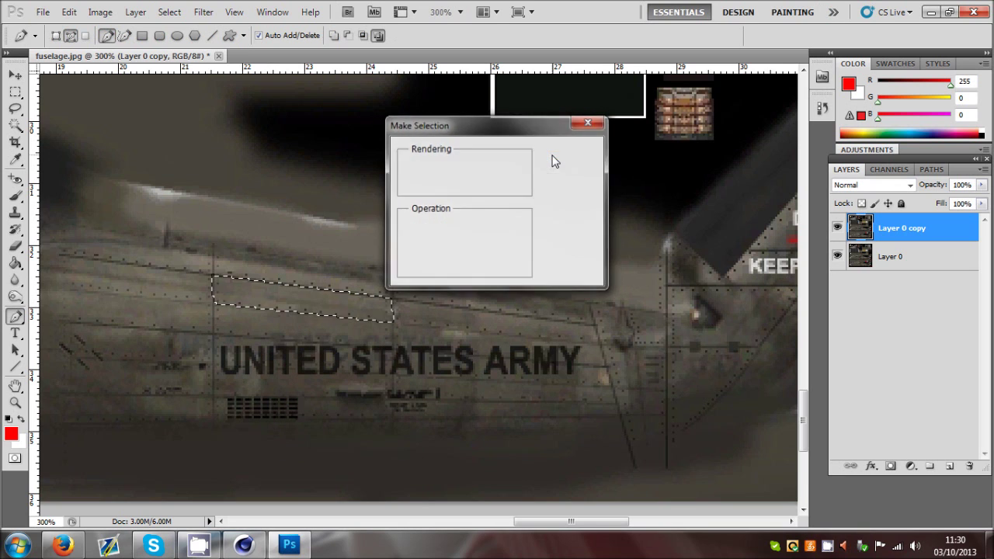
- Invert the selection, delete everything around the panel strip on Layer 0 copy, and deselect
{"action": "left_click", "coordinate": [16, 93]}
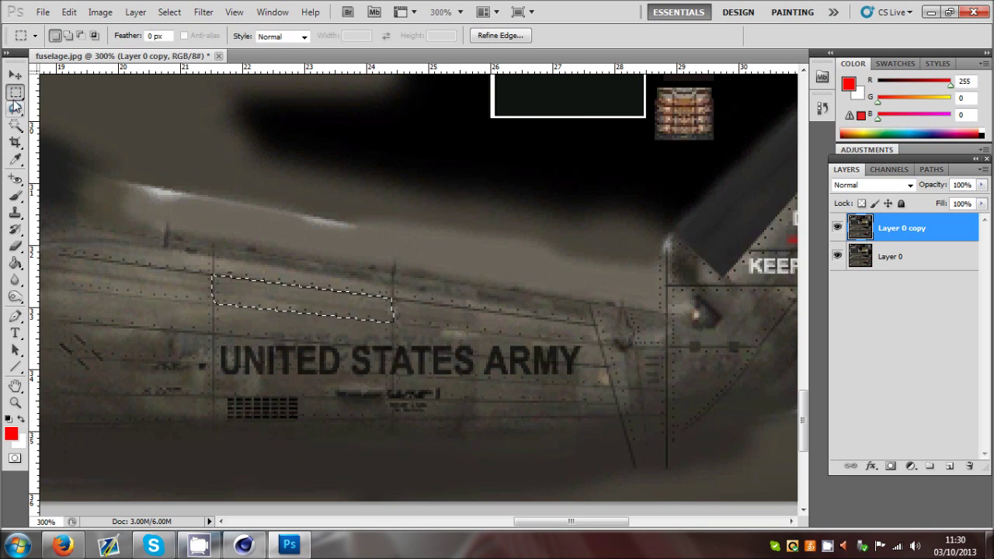
{"action": "right_click", "coordinate": [271, 246]}
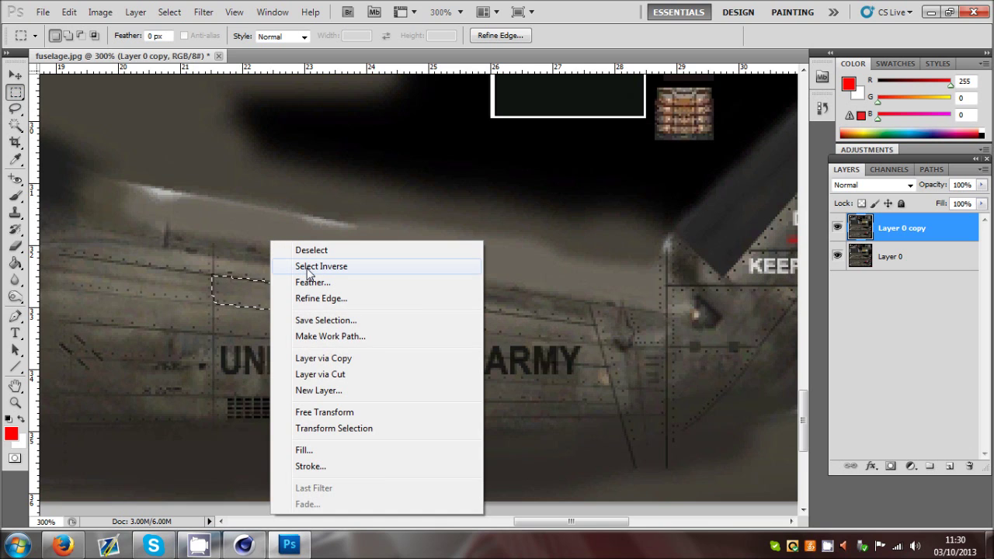
{"action": "left_click", "coordinate": [308, 268]}
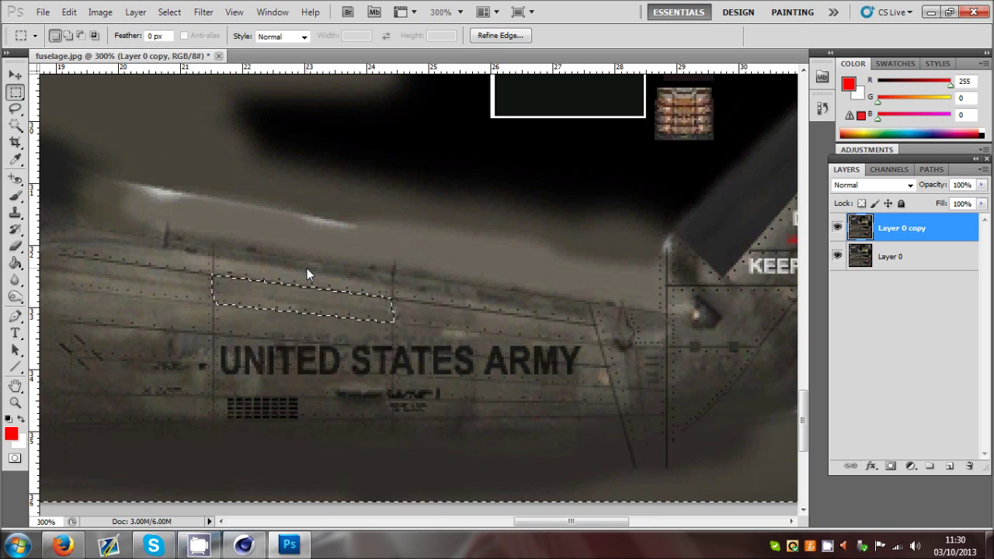
{"action": "key", "text": "Delete"}
{"action": "key", "text": "ctrl+d"}
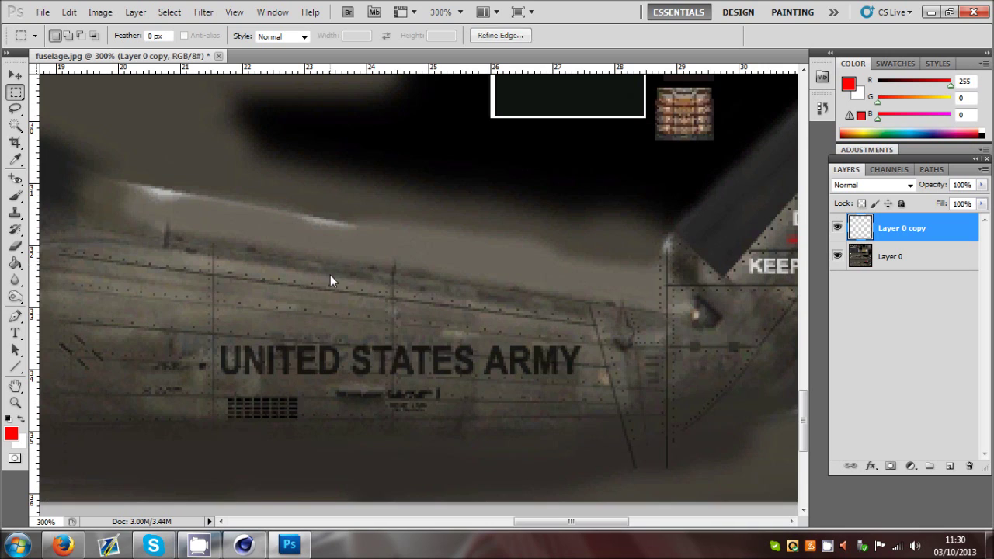
- Check the isolated strip with Layer 0 temporarily hidden, and move the strip down over the UNITED lettering
{"action": "left_click", "coordinate": [837, 256]}
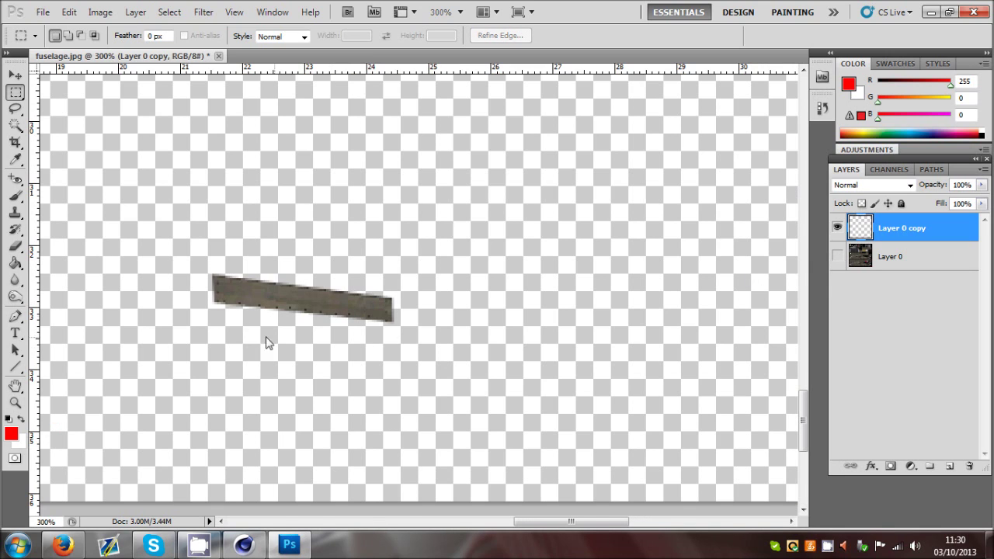
{"action": "left_click", "coordinate": [16, 76]}
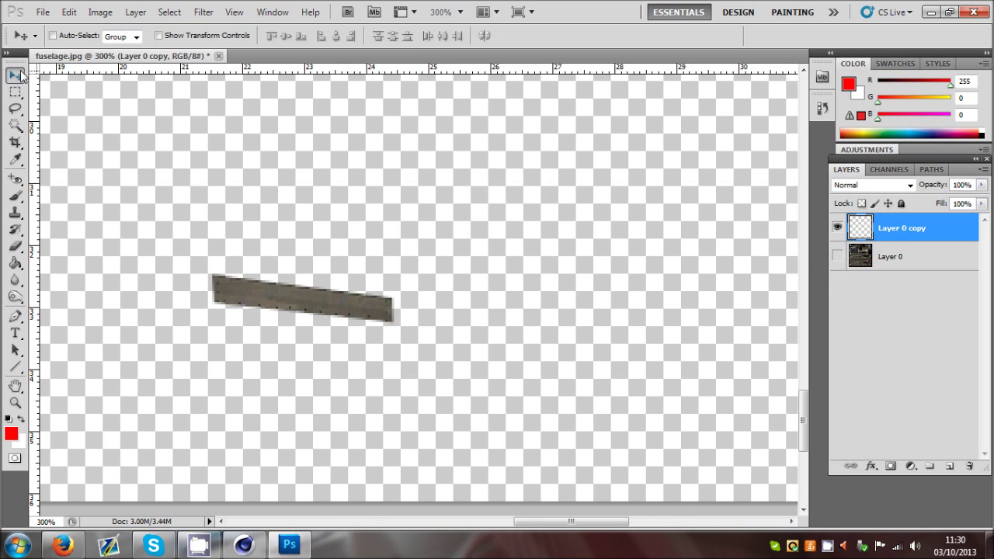
{"action": "left_click", "coordinate": [903, 260]}
{"action": "left_click", "coordinate": [908, 227]}
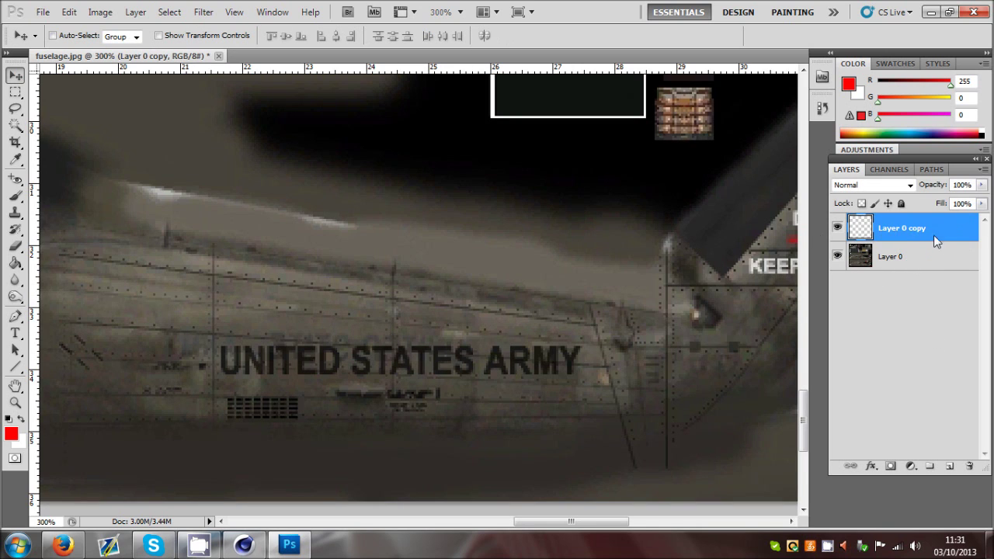
{"action": "left_click_drag", "start_coordinate": [304, 324], "coordinate": [296, 388]}
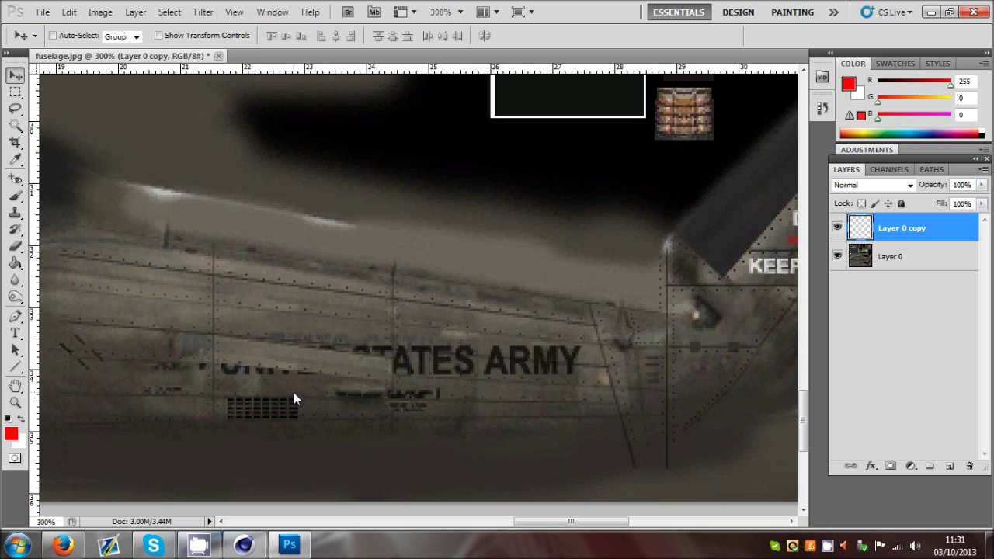
- Distort the copied strip by raising its upper-right corner above the lettering
{"action": "left_click", "coordinate": [69, 12]}
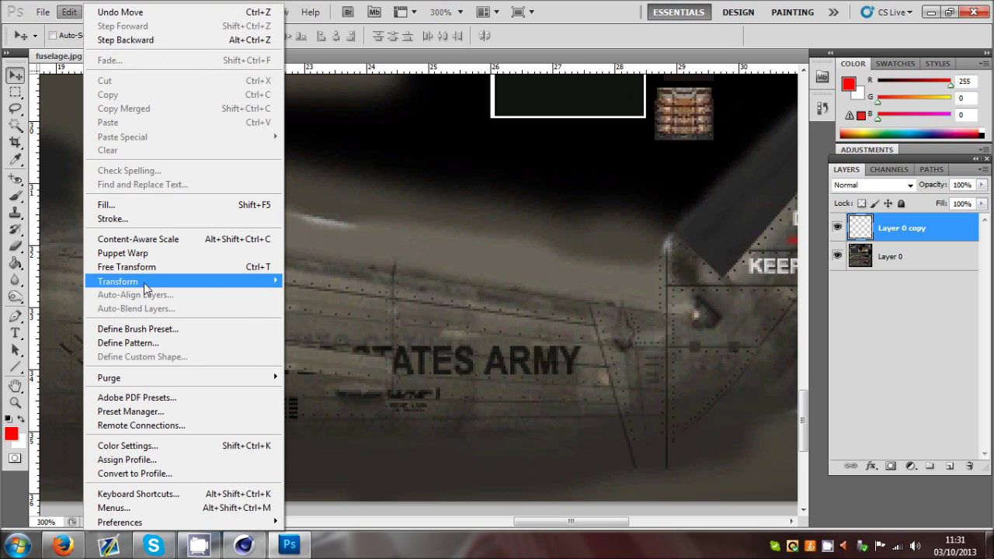
{"action": "mouse_move", "coordinate": [144, 283]}
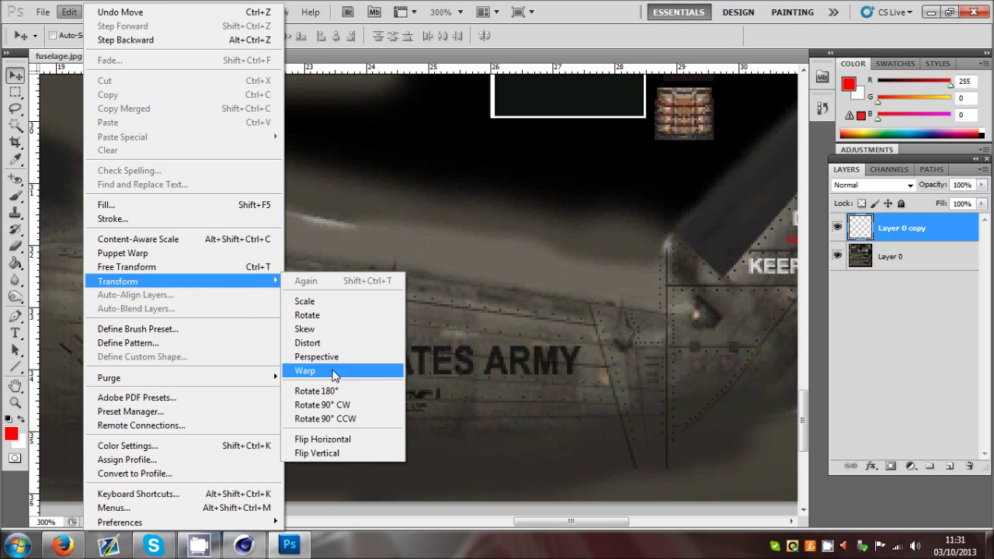
{"action": "left_click", "coordinate": [334, 345]}
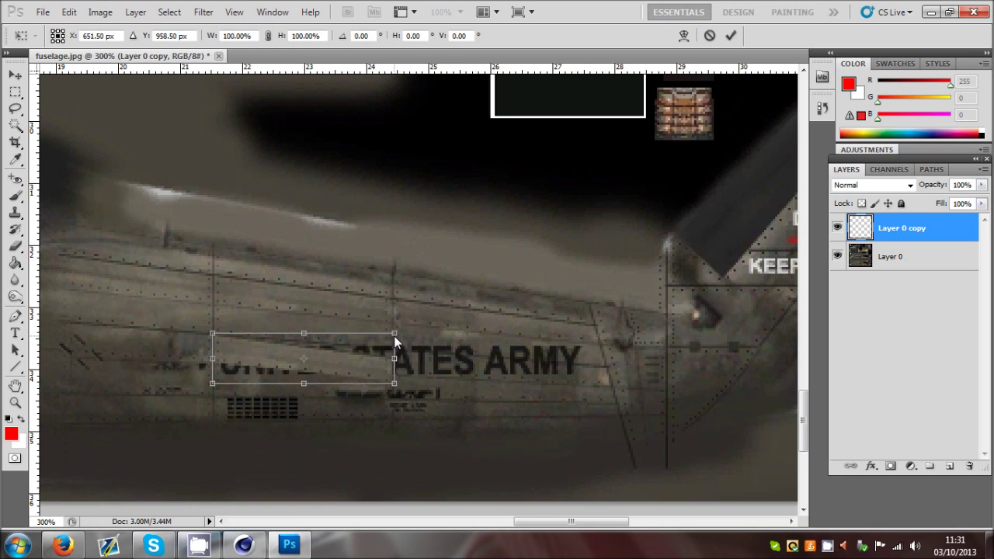
{"action": "left_click_drag", "start_coordinate": [394, 334], "coordinate": [387, 308]}
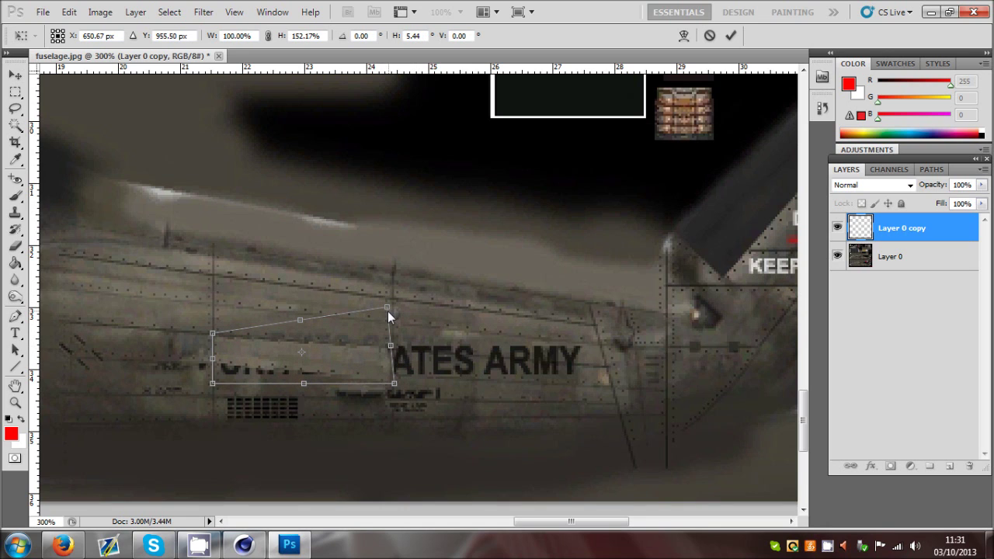
- Try shifting the distorted strip lower on the fuselage and undo each move
{"action": "left_click_drag", "start_coordinate": [388, 310], "coordinate": [365, 345]}
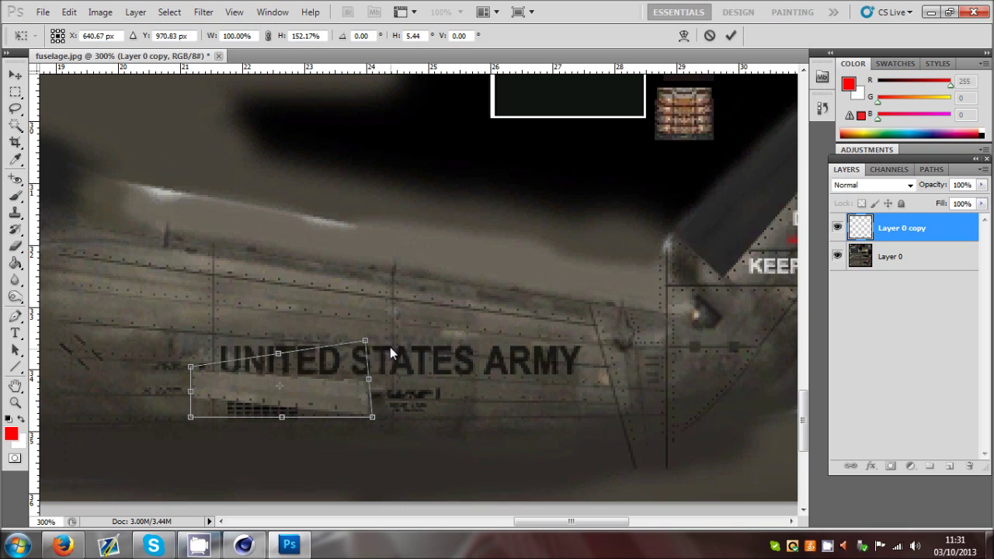
{"action": "key", "text": "ctrl+z"}
{"action": "left_click_drag", "start_coordinate": [385, 311], "coordinate": [384, 344]}
{"action": "key", "text": "ctrl+z"}
- Distort the strip over UNITED by slightly lowering its upper-right corner and raising both lower corners to follow the panel lines
{"action": "left_click", "coordinate": [69, 12]}
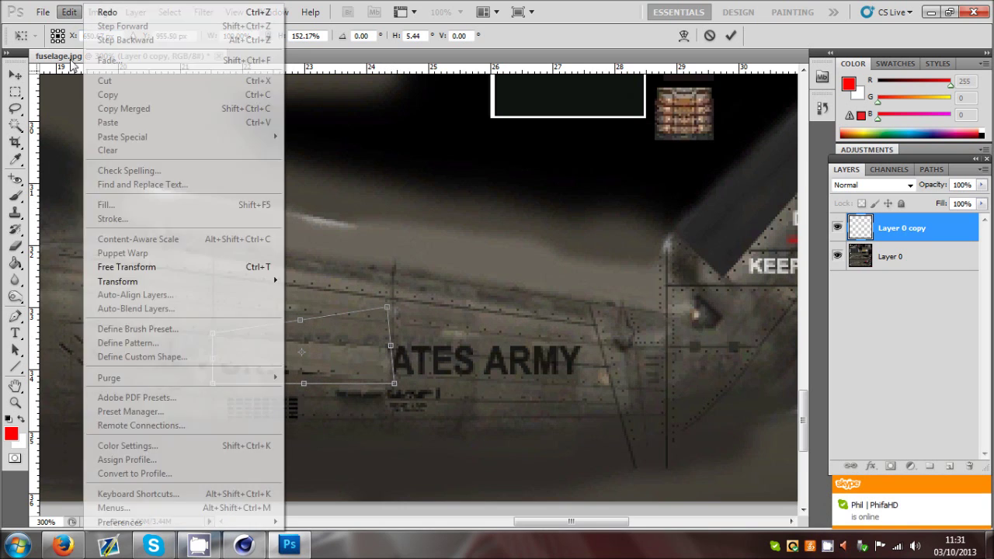
{"action": "mouse_move", "coordinate": [120, 281]}
{"action": "left_click", "coordinate": [323, 356]}
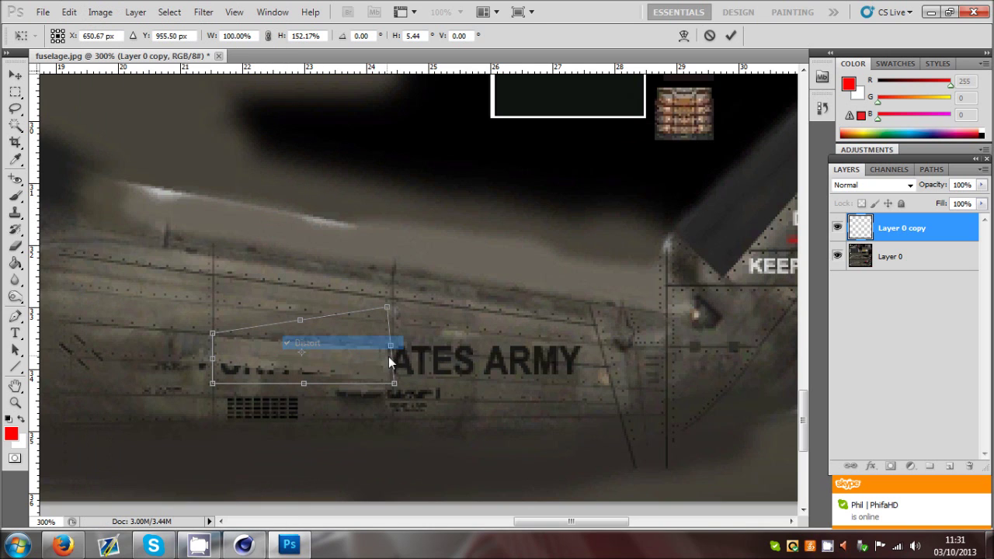
{"action": "mouse_move", "coordinate": [388, 309]}
{"action": "left_mouse_down"}
{"action": "mouse_move", "coordinate": [394, 324]}
{"action": "mouse_move", "coordinate": [400, 313]}
{"action": "mouse_move", "coordinate": [391, 313]}
{"action": "left_mouse_up"}
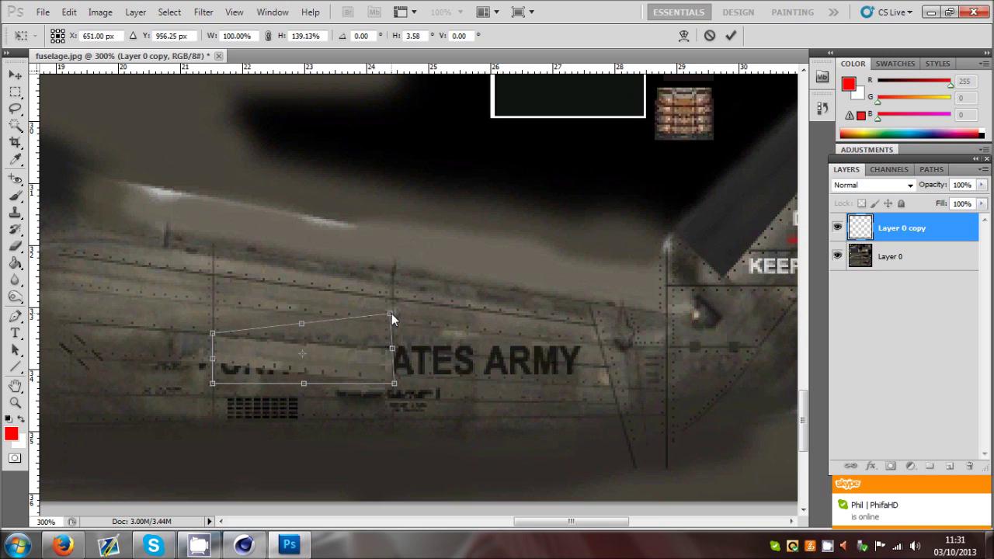
{"action": "mouse_move", "coordinate": [395, 383]}
{"action": "left_mouse_down"}
{"action": "mouse_move", "coordinate": [389, 347]}
{"action": "mouse_move", "coordinate": [394, 381]}
{"action": "left_mouse_up"}
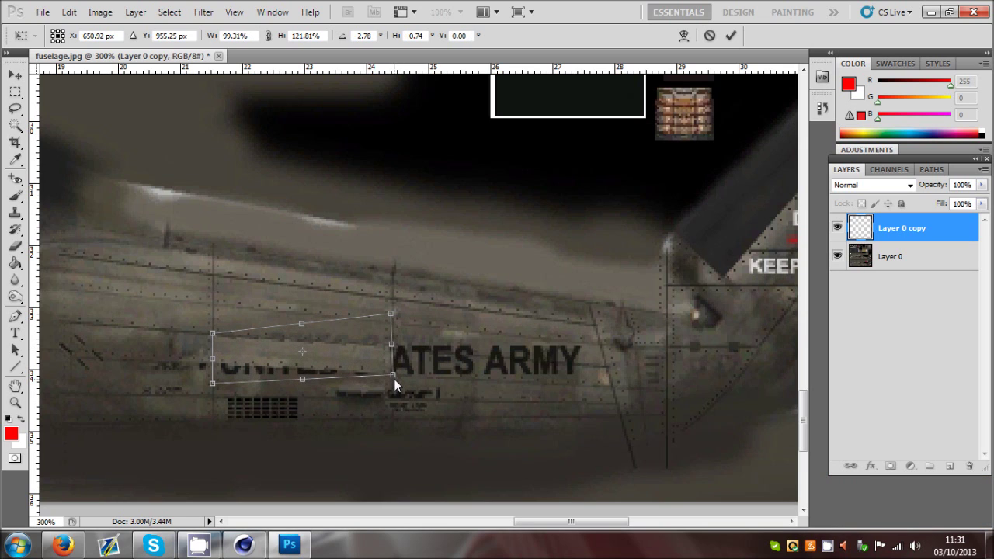
{"action": "mouse_move", "coordinate": [212, 384]}
{"action": "left_mouse_down"}
{"action": "mouse_move", "coordinate": [224, 367]}
{"action": "mouse_move", "coordinate": [213, 382]}
{"action": "left_mouse_up"}
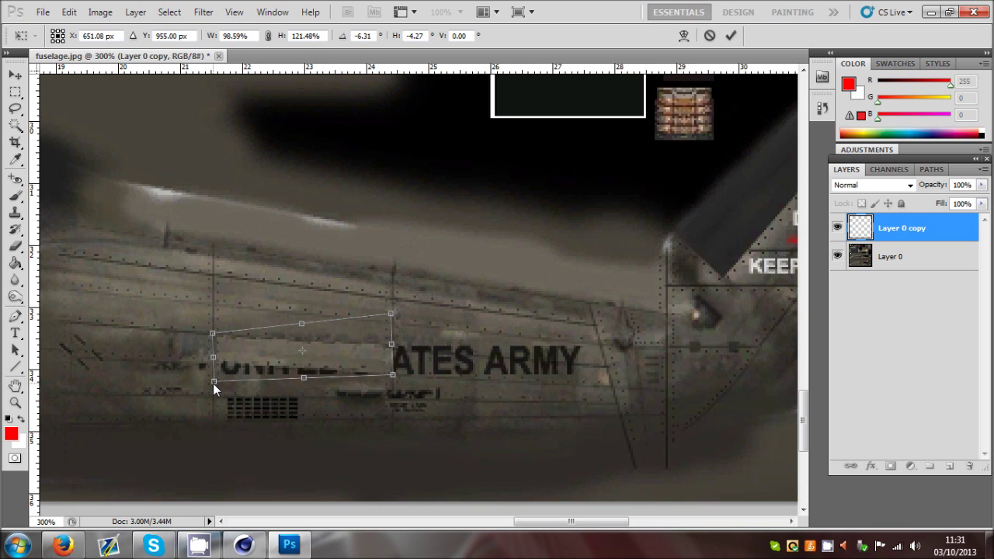
{"action": "left_click", "coordinate": [730, 35]}
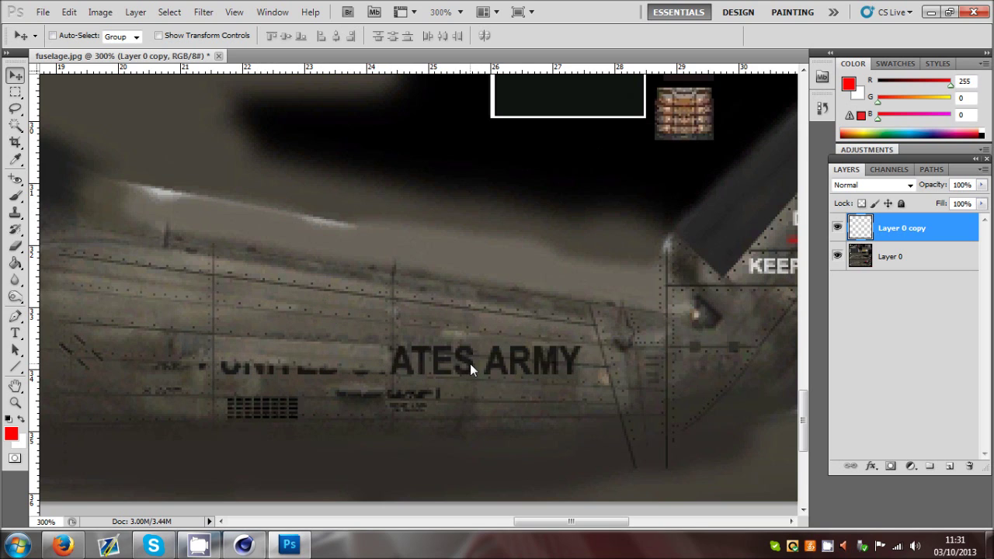
- Distort the strip again, shifting it slightly left and pulling its upper-right corner out toward the vertical panel seam
{"action": "left_click", "coordinate": [70, 12]}
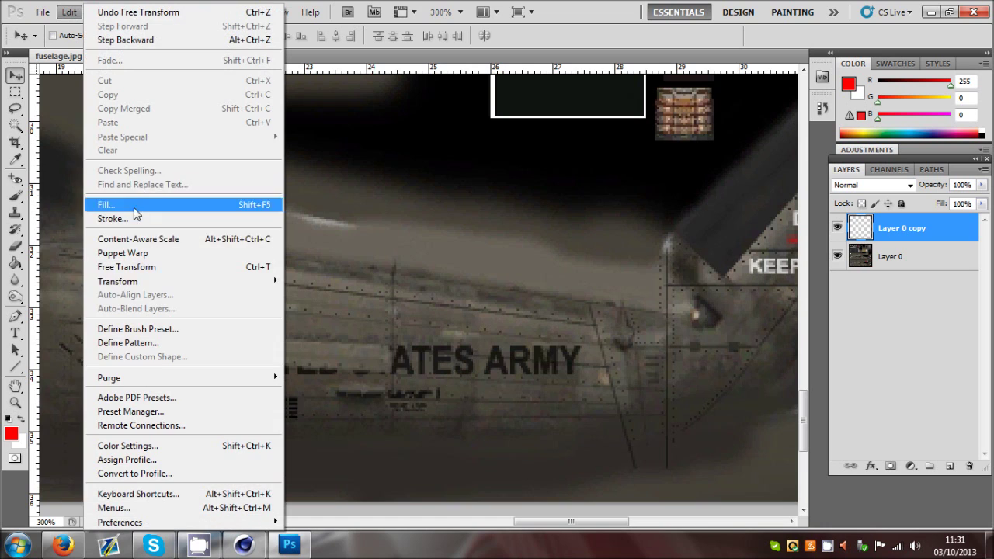
{"action": "mouse_move", "coordinate": [152, 286]}
{"action": "left_click", "coordinate": [317, 343]}
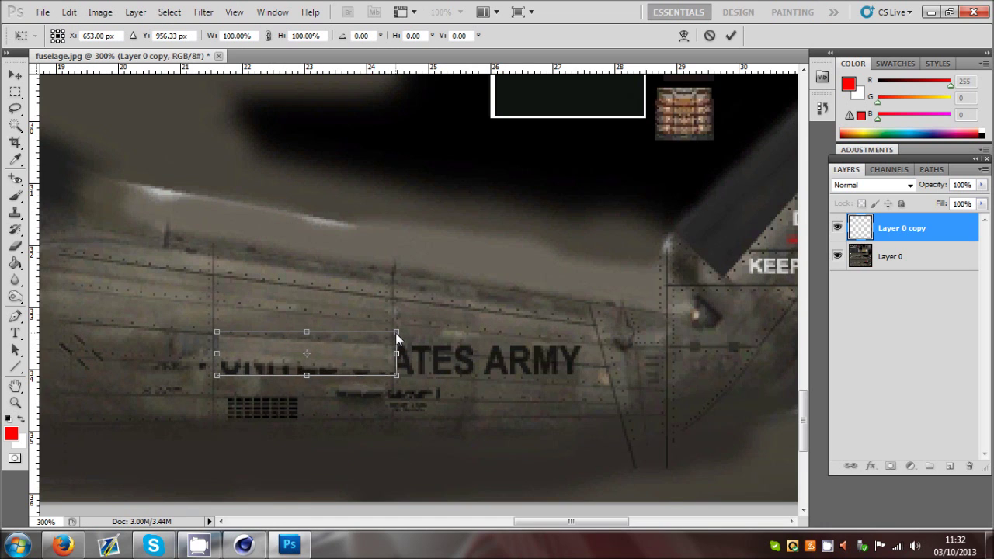
{"action": "left_click_drag", "start_coordinate": [394, 330], "coordinate": [396, 331]}
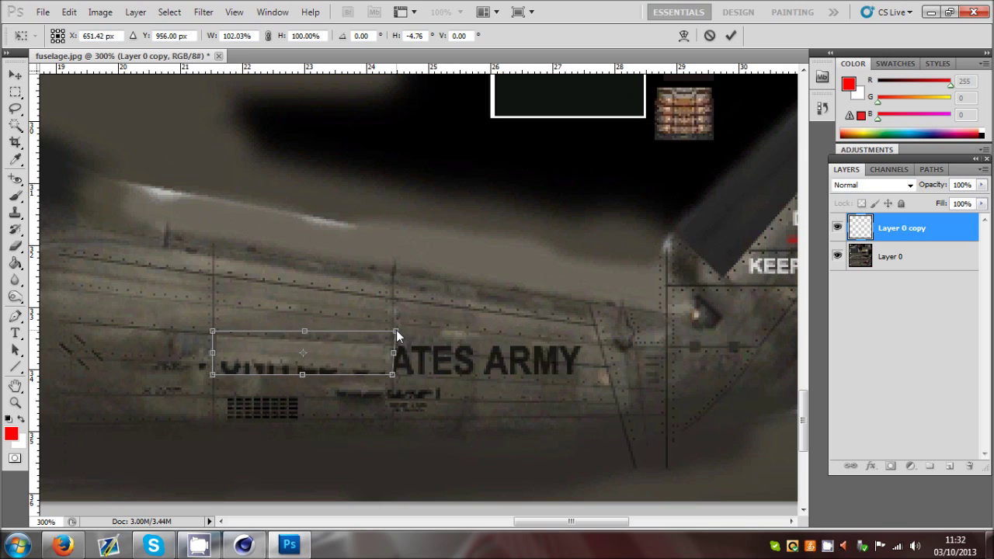
{"action": "left_click", "coordinate": [731, 35]}
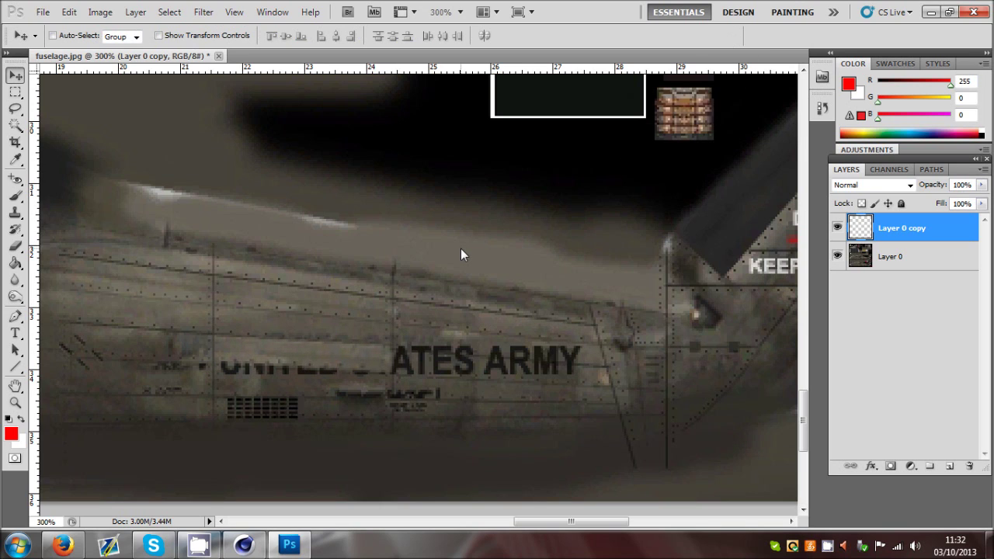
- Duplicate the strip layer and nudge the copy down to cover the rest of the UNITED lettering
{"action": "key", "text": "ctrl+j"}
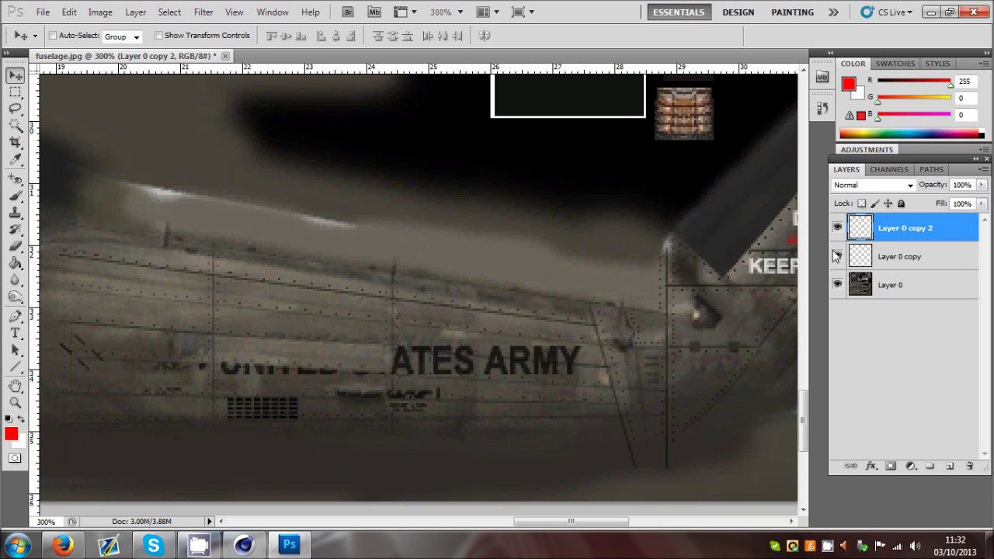
{"action": "key", "text": "shift+Up"}
{"action": "key", "text": "shift+Up"}
{"action": "key", "text": "ctrl+z"}
{"action": "key", "text": "ctrl+z"}
{"action": "key", "text": "ctrl+z"}
{"action": "key", "text": "ctrl+z"}
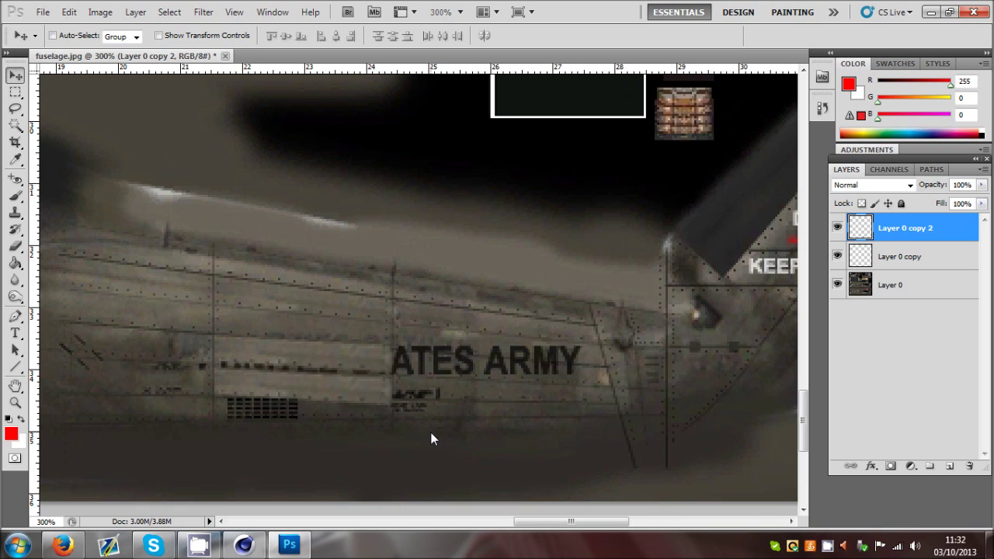
{"action": "key", "text": "ctrl+z"}
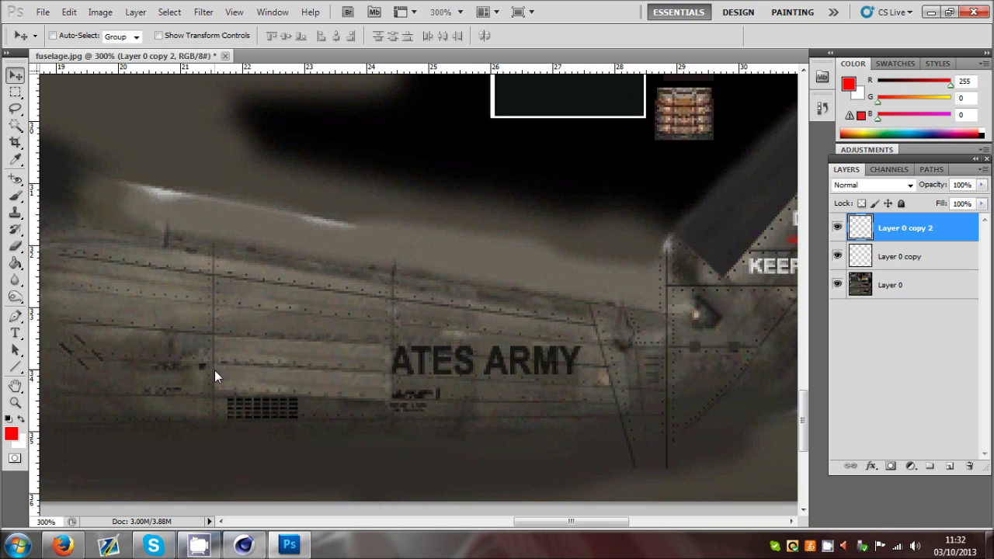
{"action": "key", "text": "ctrl+z"}
{"action": "key", "text": "ctrl+z"}
- Distort the lower strip by slightly lowering its upper-right corner so it fits the panel lines
{"action": "left_click", "coordinate": [69, 12]}
{"action": "mouse_move", "coordinate": [249, 281]}
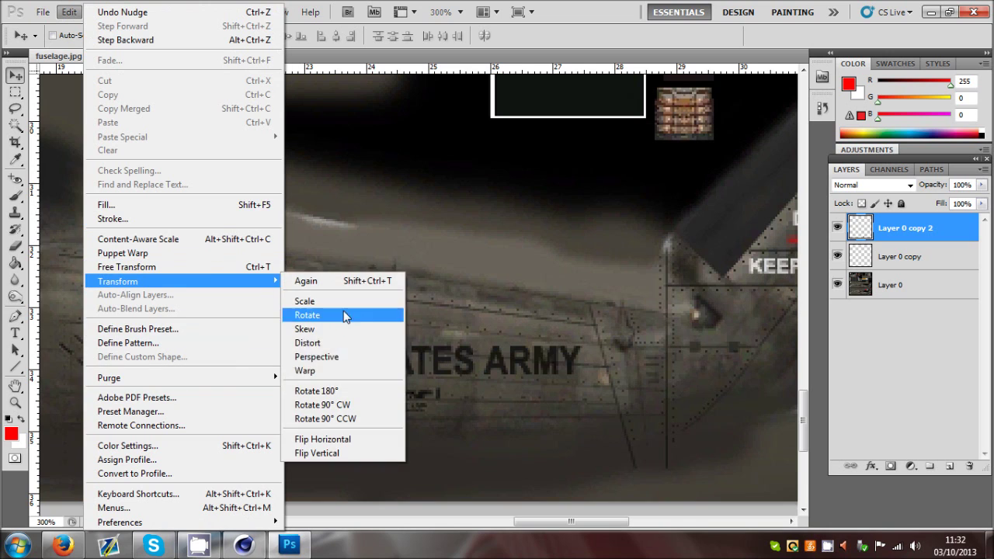
{"action": "left_click", "coordinate": [314, 357]}
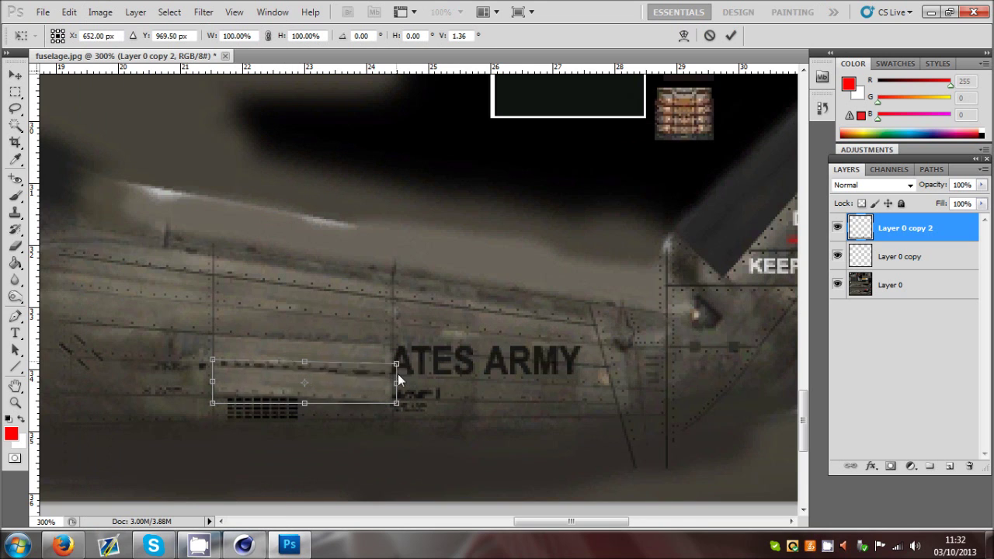
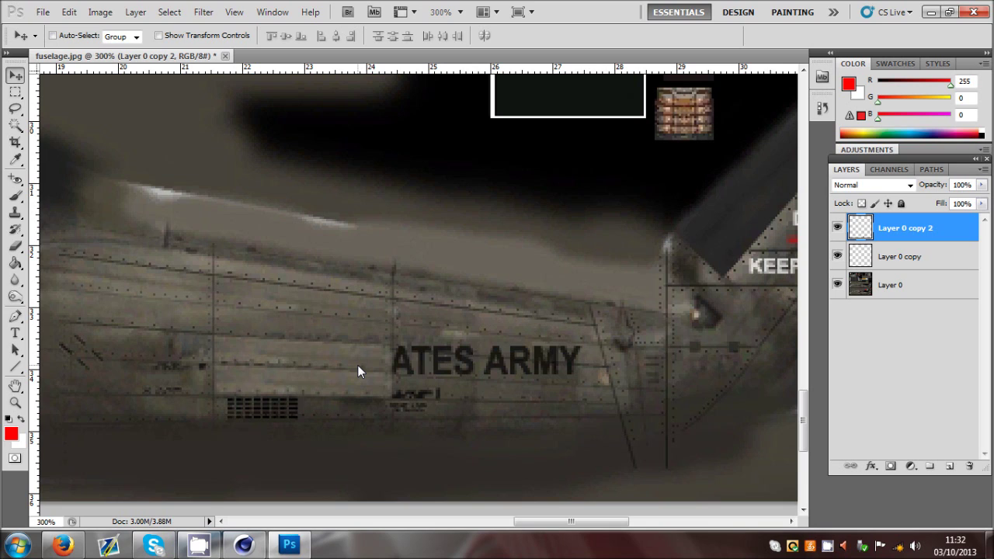
- Duplicate the lower strip into the panel below ATES ARMY and distort its right corners out to the slanted seam
{"action": "key", "text": "ctrl+j"}
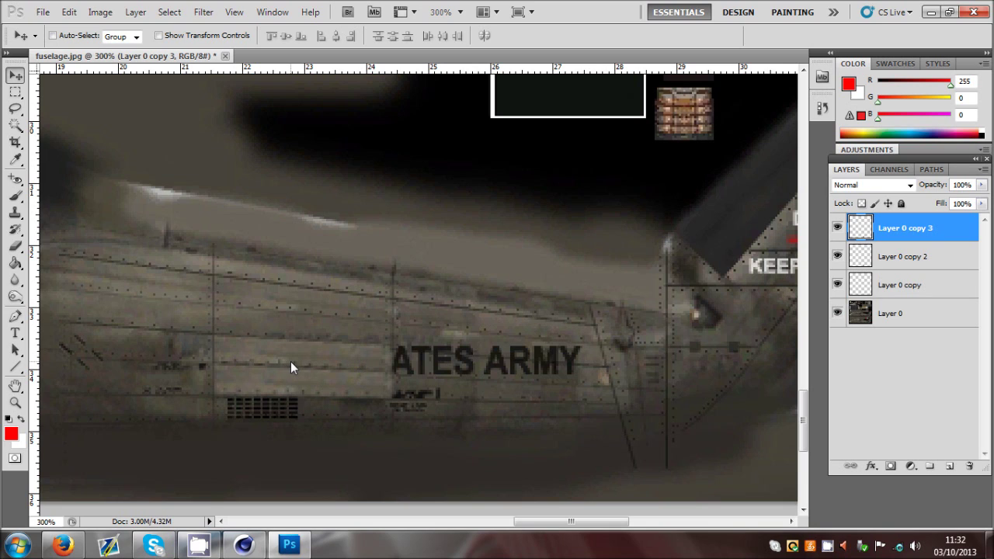
{"action": "left_click_drag", "start_coordinate": [292, 363], "coordinate": [471, 370]}
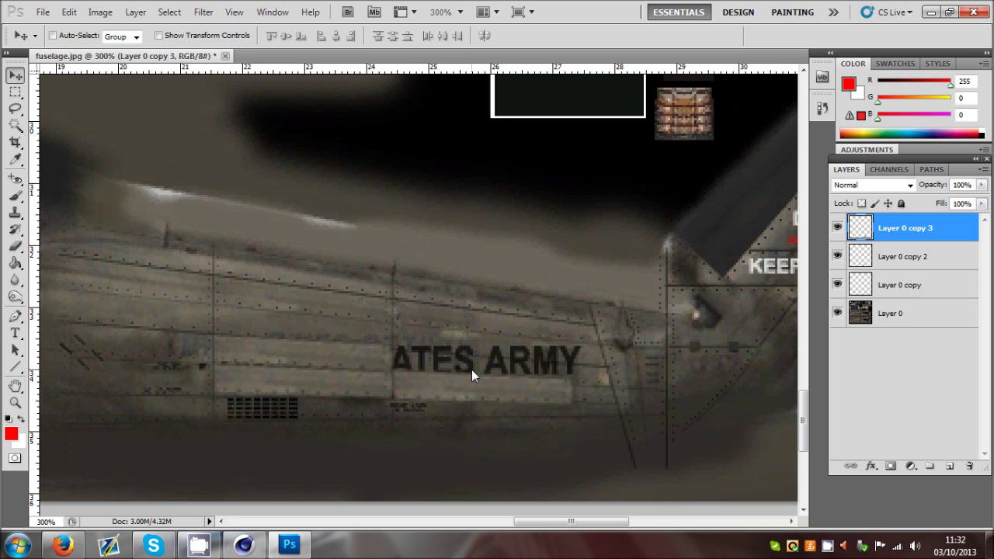
{"action": "left_click", "coordinate": [69, 12]}
{"action": "mouse_move", "coordinate": [169, 284]}
{"action": "left_click", "coordinate": [318, 356]}
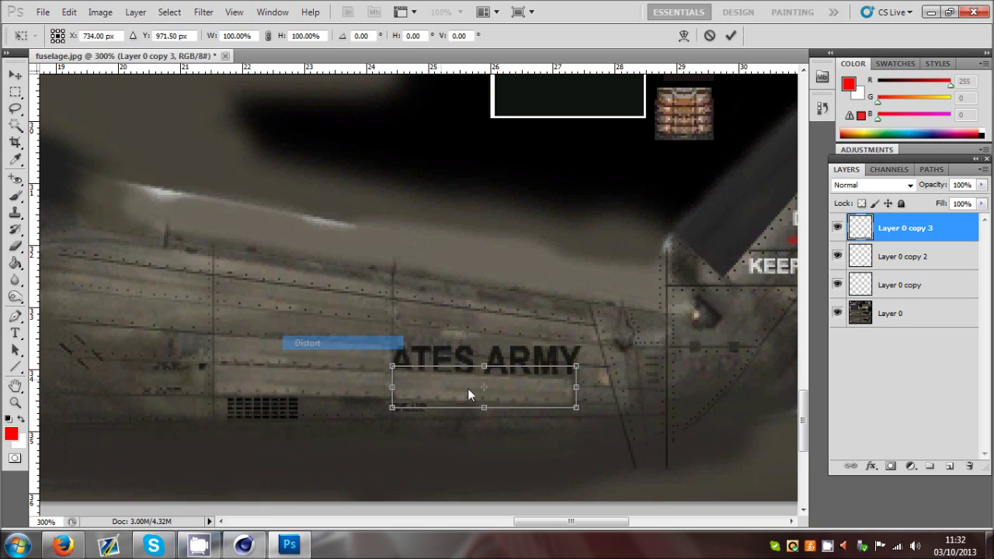
{"action": "left_click_drag", "start_coordinate": [392, 371], "coordinate": [391, 368]}
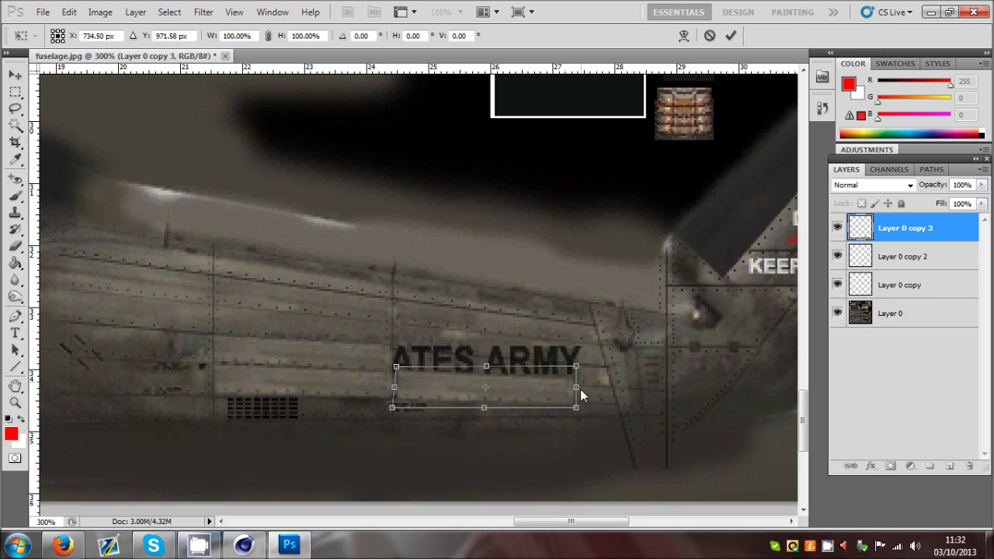
{"action": "left_click_drag", "start_coordinate": [578, 411], "coordinate": [623, 410]}
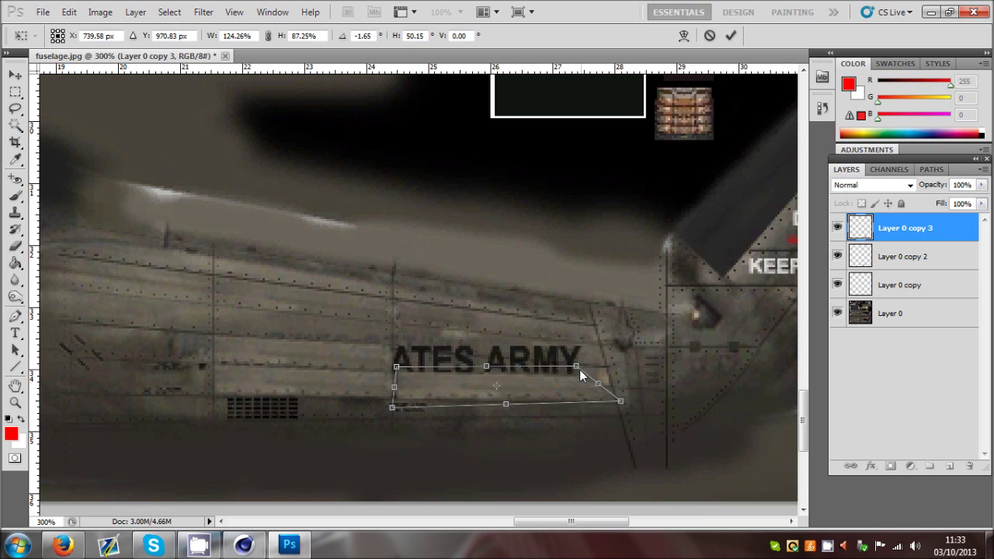
{"action": "left_click_drag", "start_coordinate": [578, 368], "coordinate": [607, 384]}
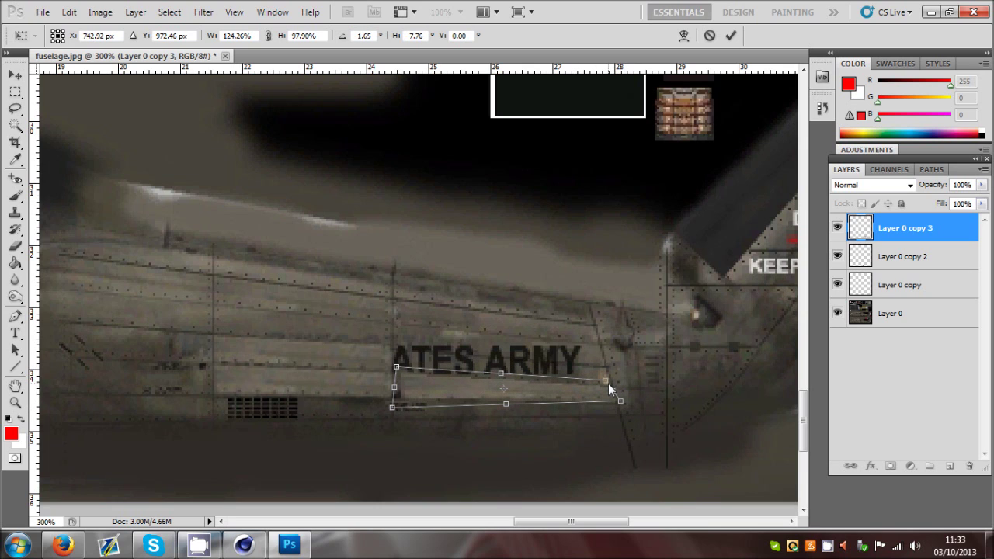
{"action": "left_click", "coordinate": [731, 34]}
- Try distorting the strip below ATES ARMY by pulling its lower-left corner outward over the vertical seam
{"action": "left_click", "coordinate": [69, 12]}
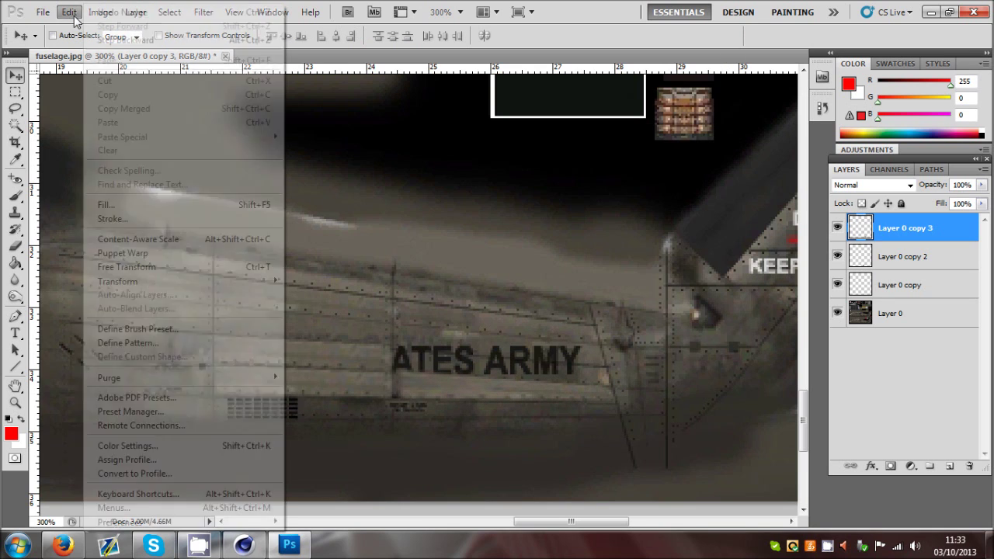
{"action": "mouse_move", "coordinate": [128, 284]}
{"action": "left_click", "coordinate": [326, 354]}
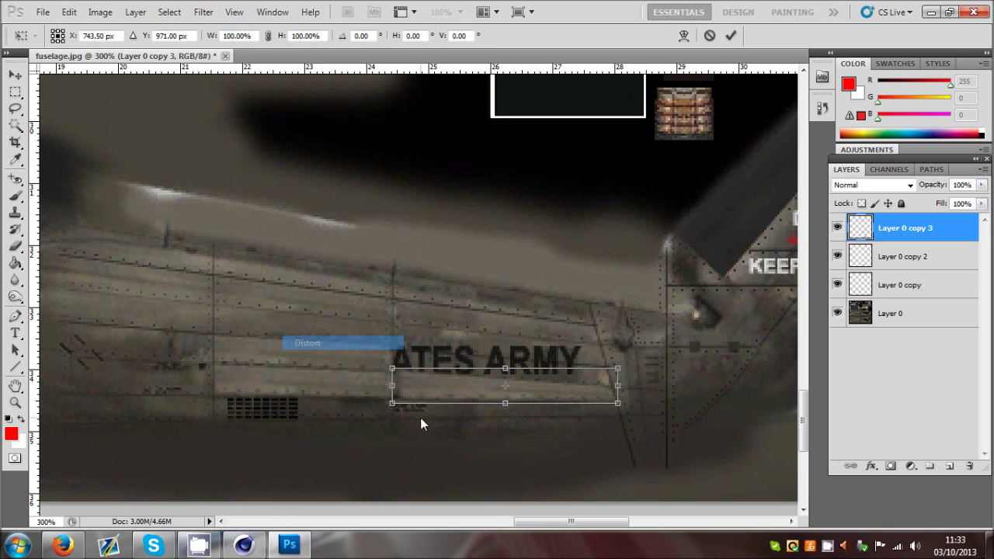
{"action": "left_click_drag", "start_coordinate": [397, 409], "coordinate": [391, 408]}
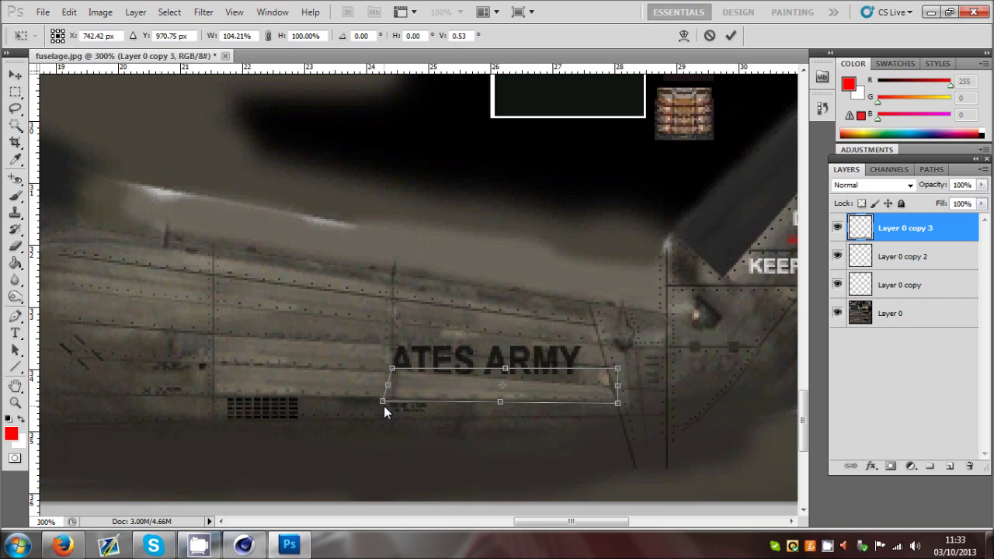
{"action": "left_click_drag", "start_coordinate": [392, 369], "coordinate": [396, 369]}
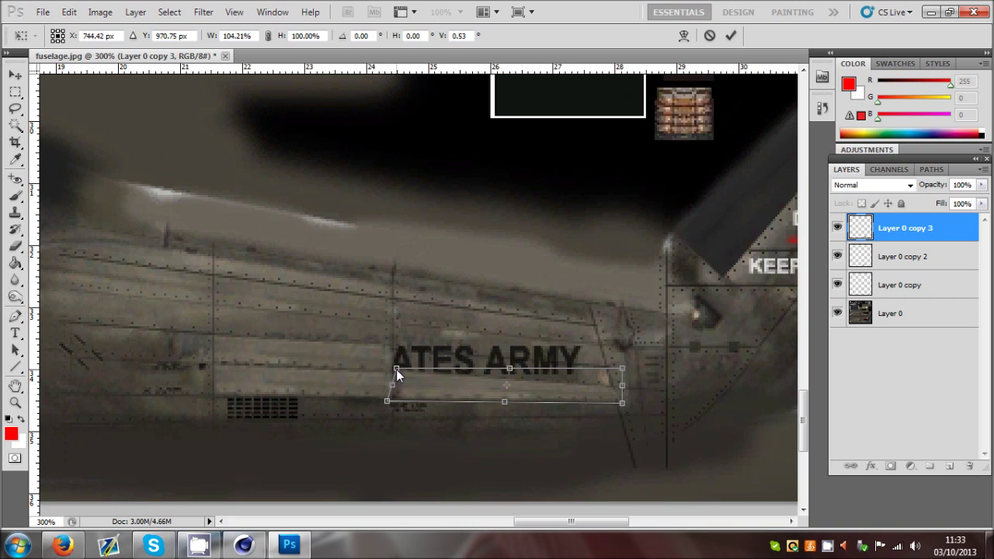
{"action": "key", "text": "Left"}
{"action": "key", "text": "Left"}
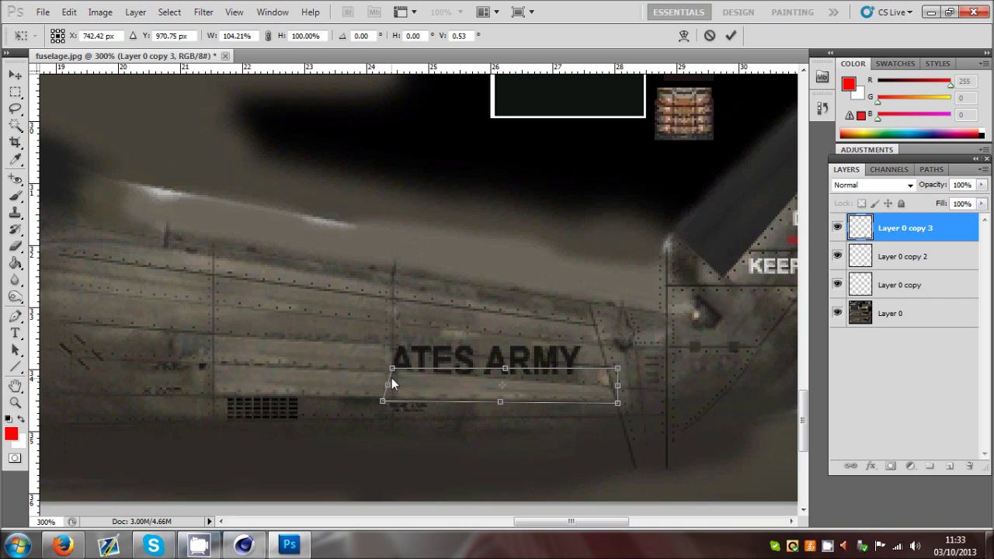
{"action": "key", "text": "Return"}
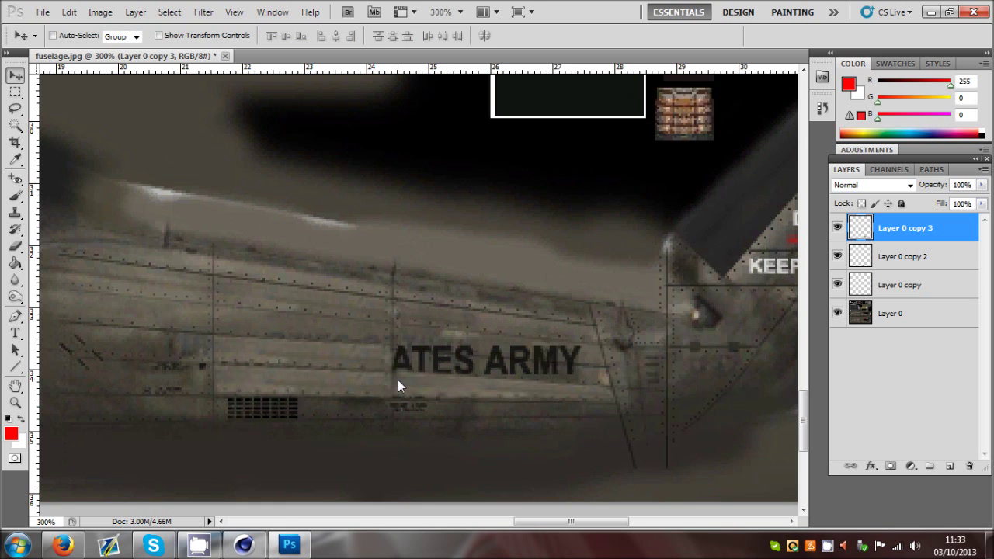
- Distort the strip below ATES ARMY by pulling both left corners outward over the seam with the neighbouring strip
{"action": "left_click", "coordinate": [69, 11]}
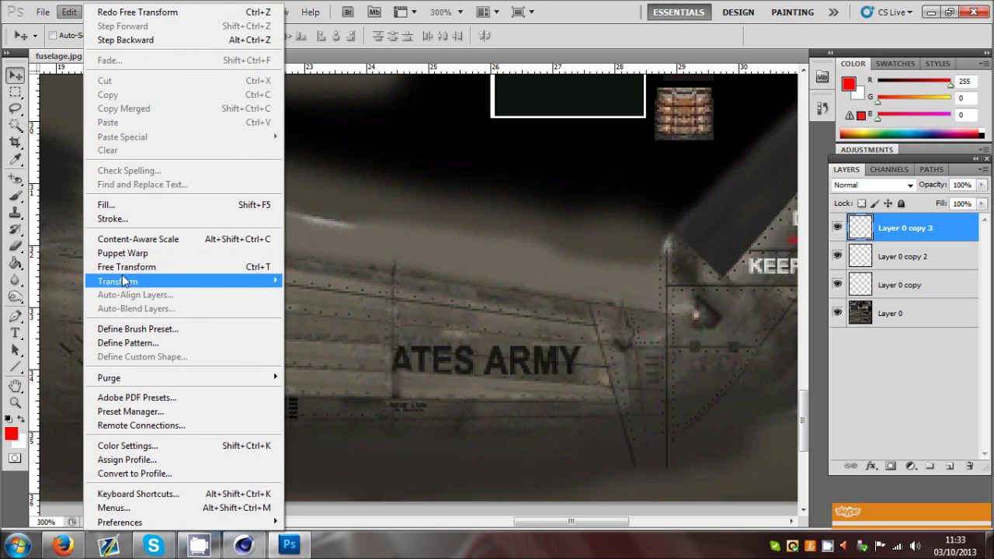
{"action": "mouse_move", "coordinate": [122, 281]}
{"action": "left_click", "coordinate": [308, 343]}
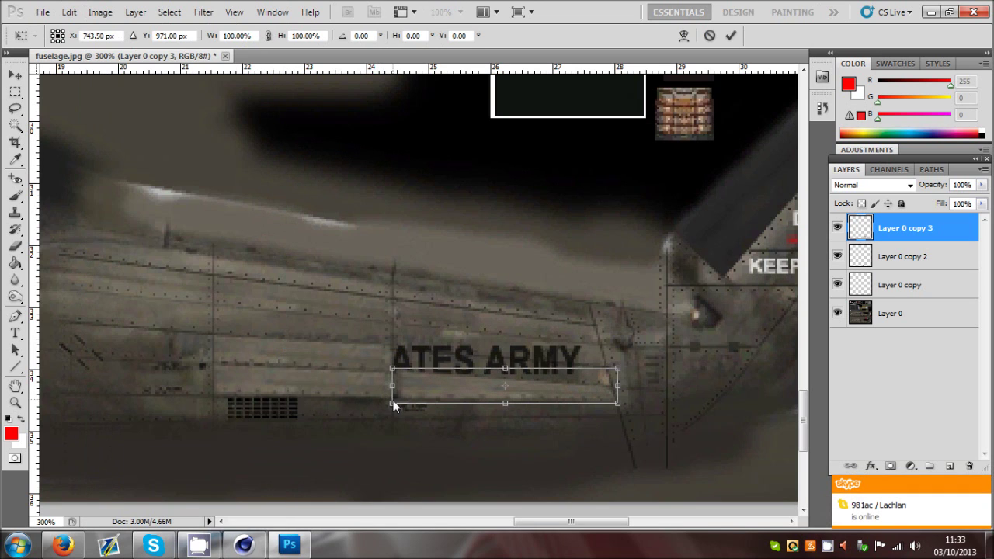
{"action": "left_click_drag", "start_coordinate": [393, 405], "coordinate": [379, 401]}
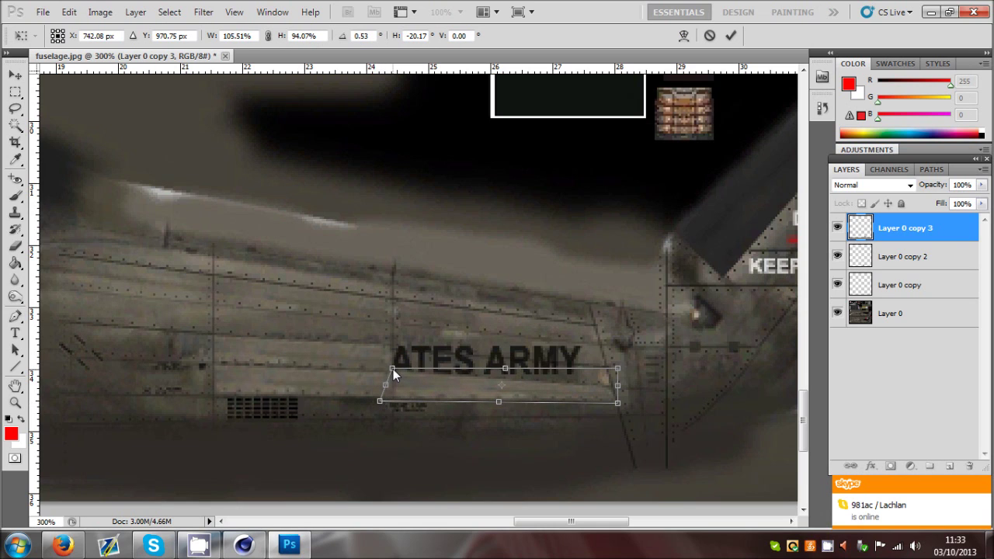
{"action": "left_click_drag", "start_coordinate": [393, 369], "coordinate": [386, 366]}
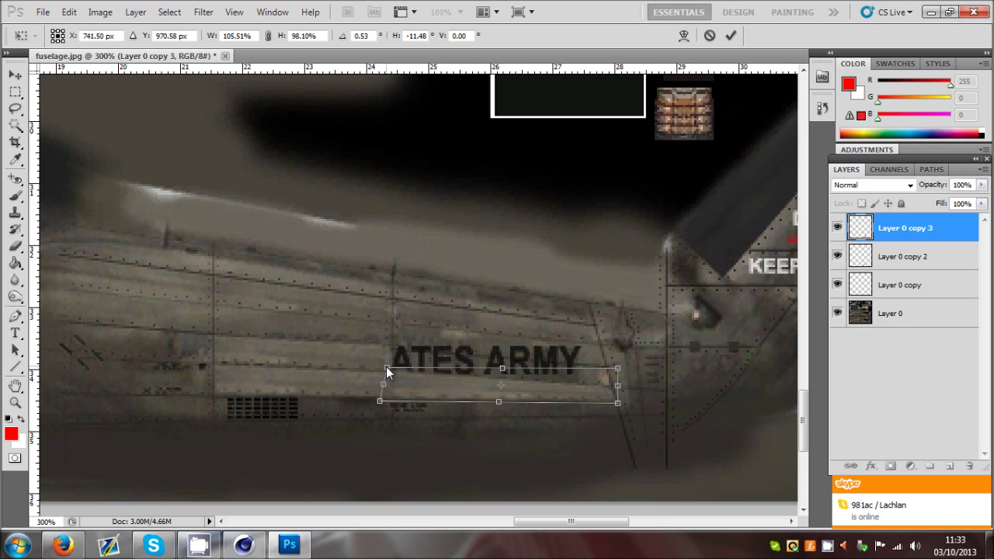
{"action": "left_click", "coordinate": [732, 35]}
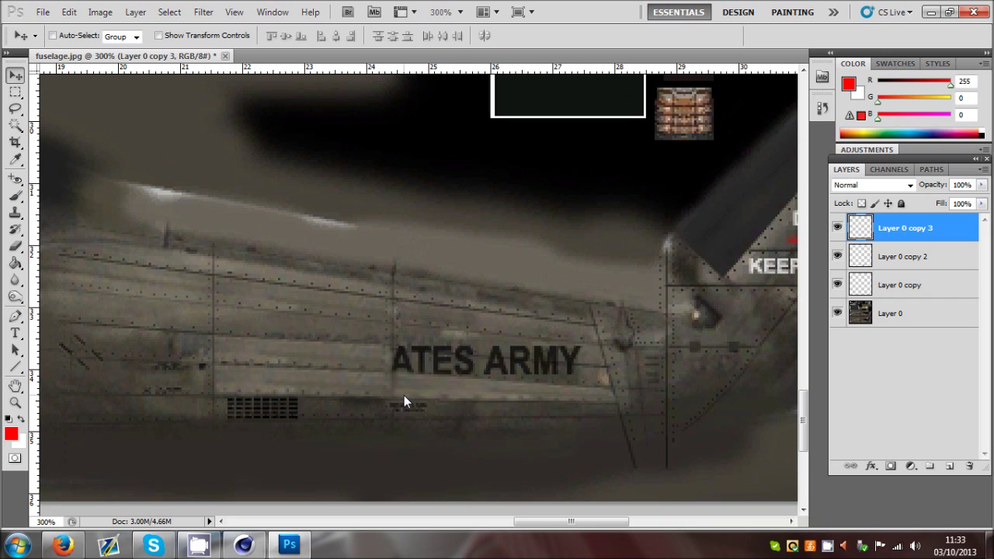
- Duplicate the strip below ATES ARMY and nudge the copy up over the lower half of the lettering
{"action": "key", "text": "ctrl+j"}
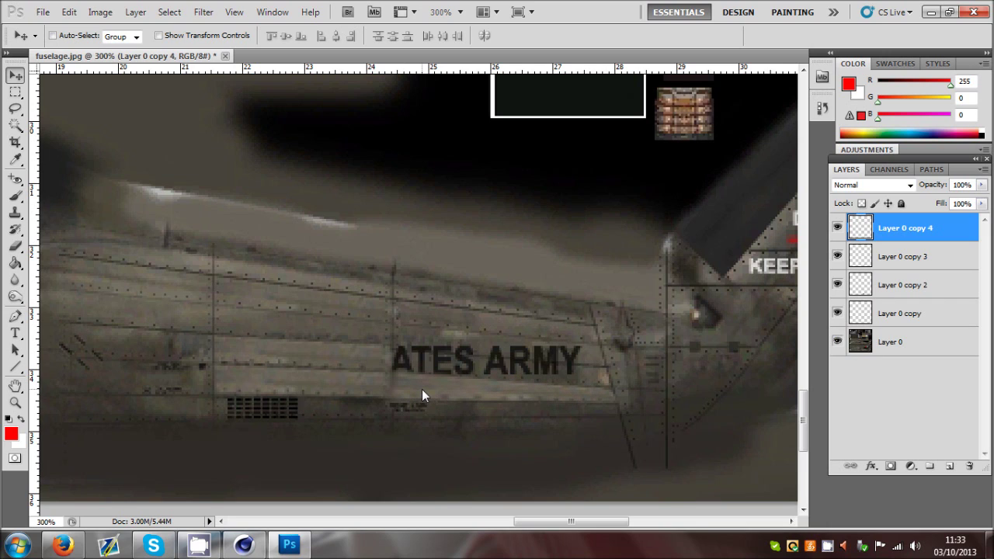
{"action": "key", "text": "Up"}
{"action": "key", "text": "Up"}
{"action": "key", "text": "Up"}
{"action": "key", "text": "Up"}
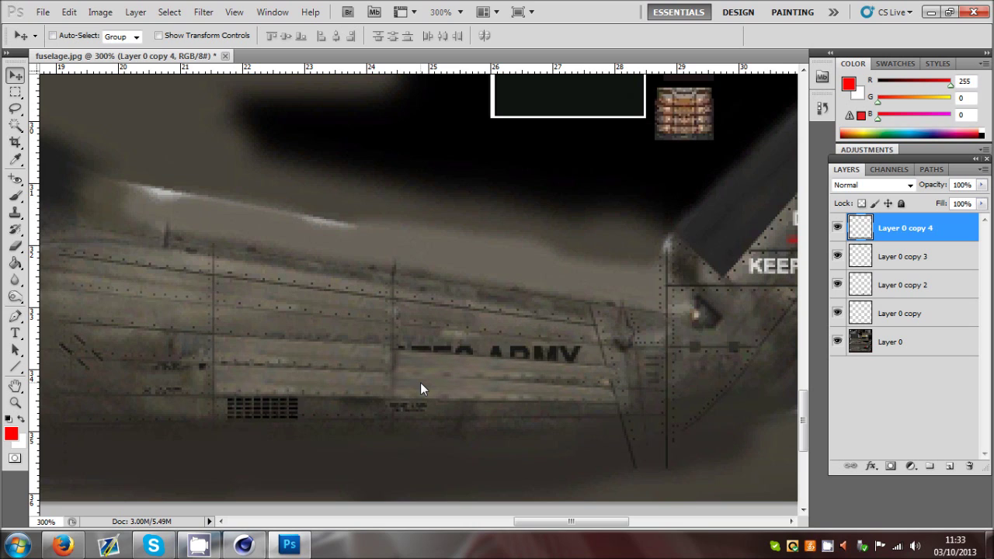
- Delete the duplicated strip that overlaps the lower half of ATES ARMY
{"action": "key", "text": "Delete"}
{"action": "left_click", "coordinate": [928, 319]}
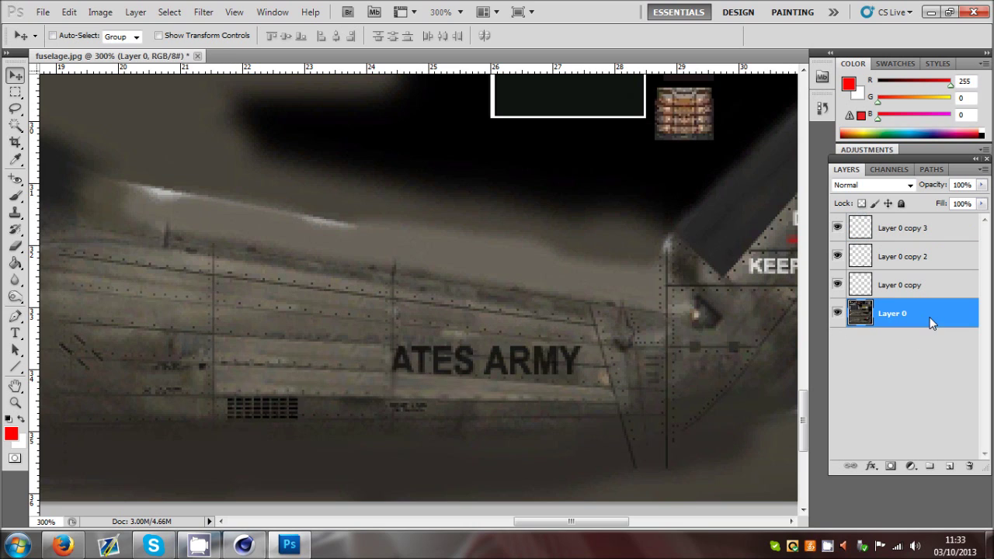
{"action": "key", "text": "ctrl+j"}
{"action": "left_click_drag", "start_coordinate": [925, 316], "coordinate": [916, 225]}
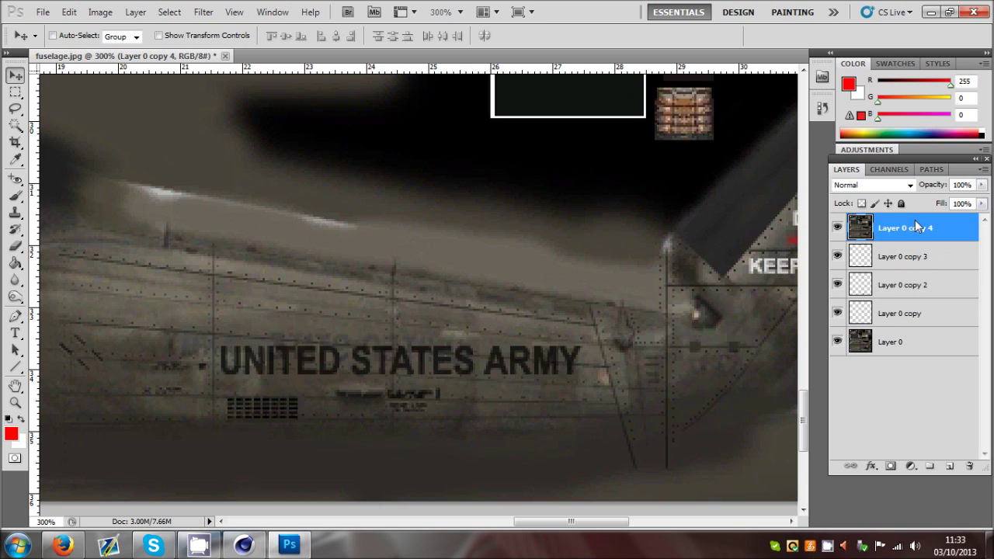
{"action": "key", "text": "ctrl+z"}
{"action": "key", "text": "ctrl+alt+z"}
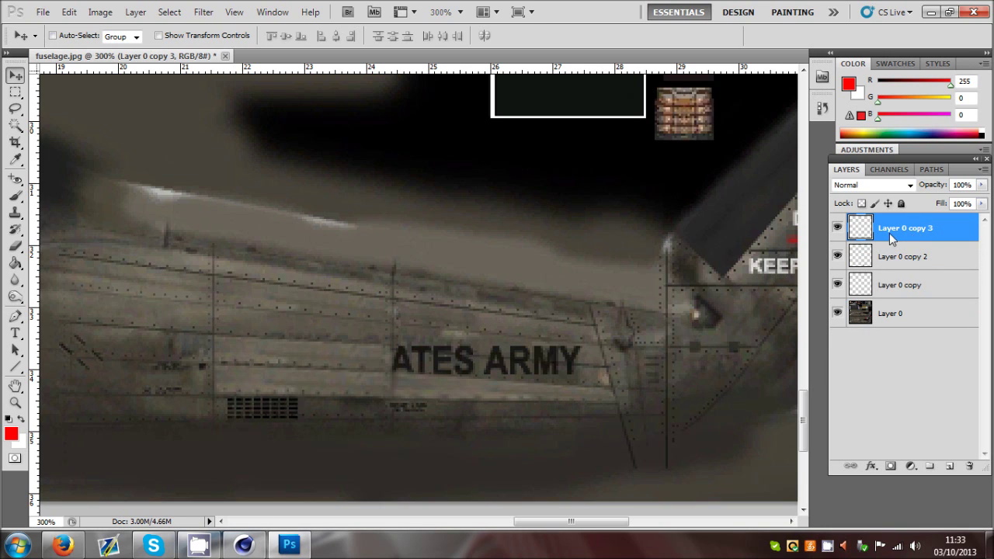
- Duplicate the strip below ATES ARMY up over the lettering's lower half and distort its corners out to the vertical and slanted seams
{"action": "key", "text": "ctrl+j"}
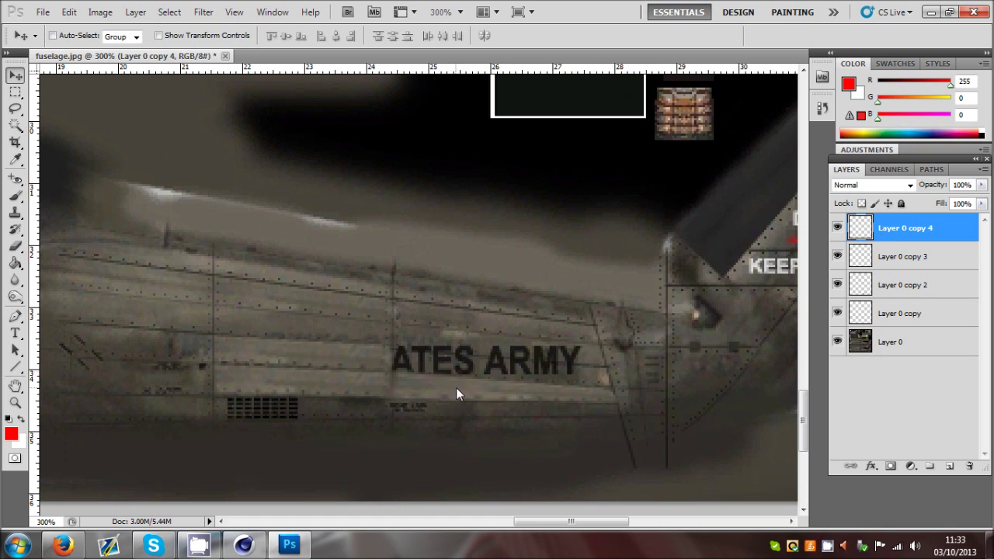
{"action": "mouse_move", "coordinate": [456, 387]}
{"action": "left_mouse_down"}
{"action": "mouse_move", "coordinate": [482, 346]}
{"action": "mouse_move", "coordinate": [479, 331]}
{"action": "mouse_move", "coordinate": [461, 366]}
{"action": "left_mouse_up"}
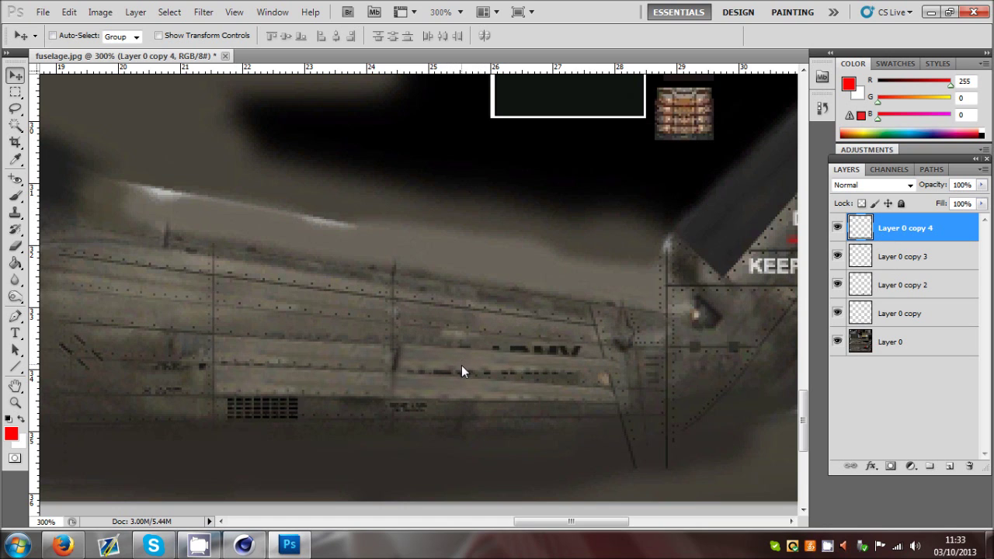
{"action": "left_click", "coordinate": [69, 11]}
{"action": "mouse_move", "coordinate": [138, 287]}
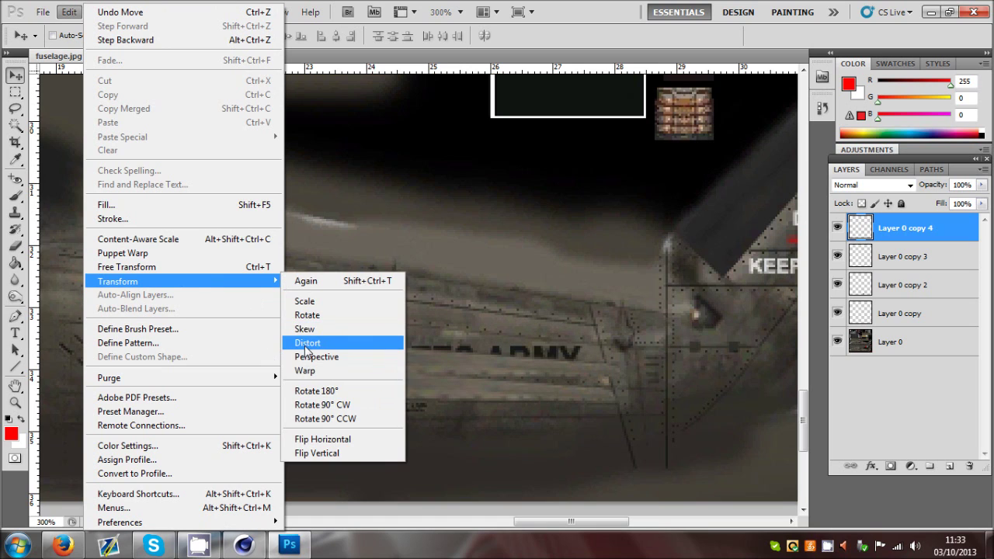
{"action": "left_click", "coordinate": [306, 344]}
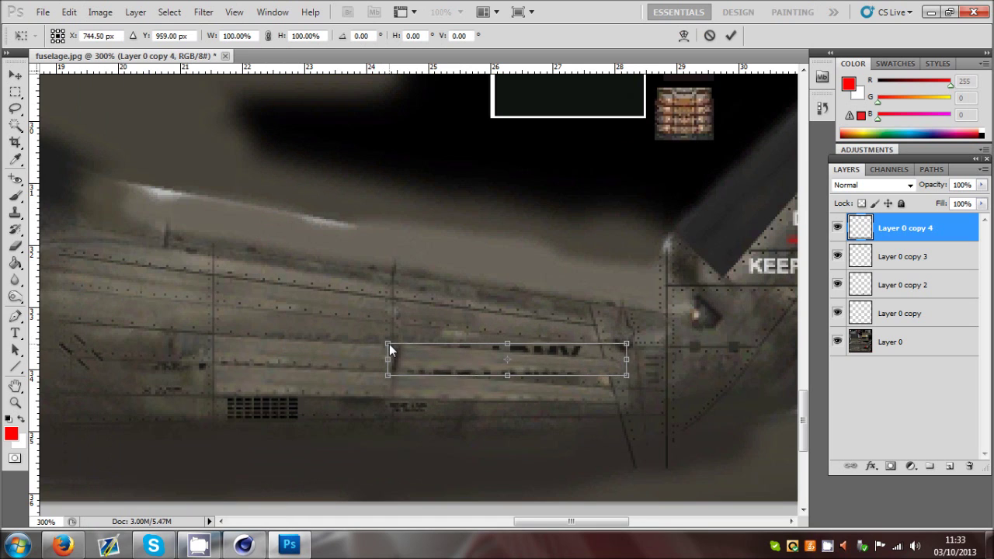
{"action": "mouse_move", "coordinate": [389, 344]}
{"action": "left_mouse_down"}
{"action": "mouse_move", "coordinate": [398, 349]}
{"action": "mouse_move", "coordinate": [381, 331]}
{"action": "mouse_move", "coordinate": [374, 345]}
{"action": "left_mouse_up"}
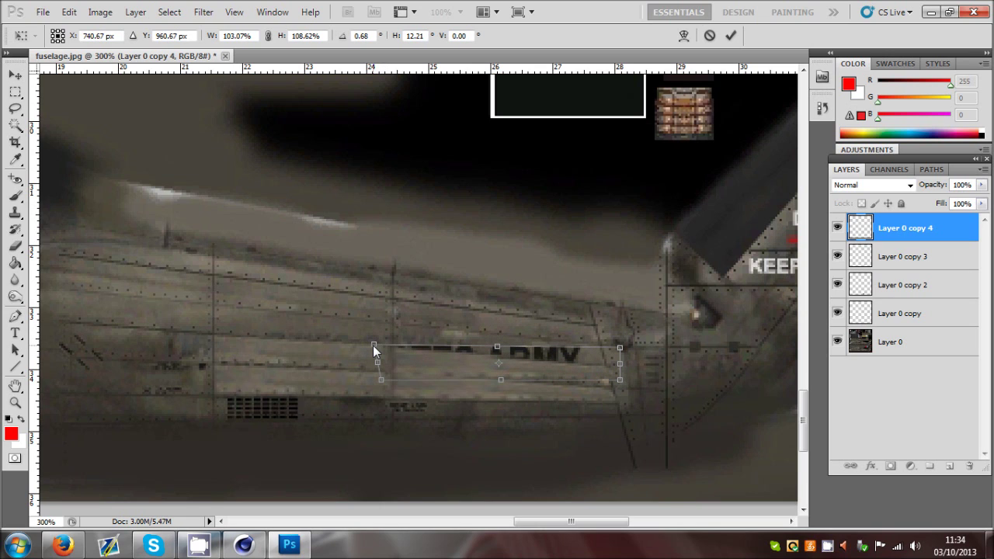
{"action": "mouse_move", "coordinate": [616, 382]}
{"action": "left_mouse_down"}
{"action": "mouse_move", "coordinate": [601, 383]}
{"action": "mouse_move", "coordinate": [610, 389]}
{"action": "left_mouse_up"}
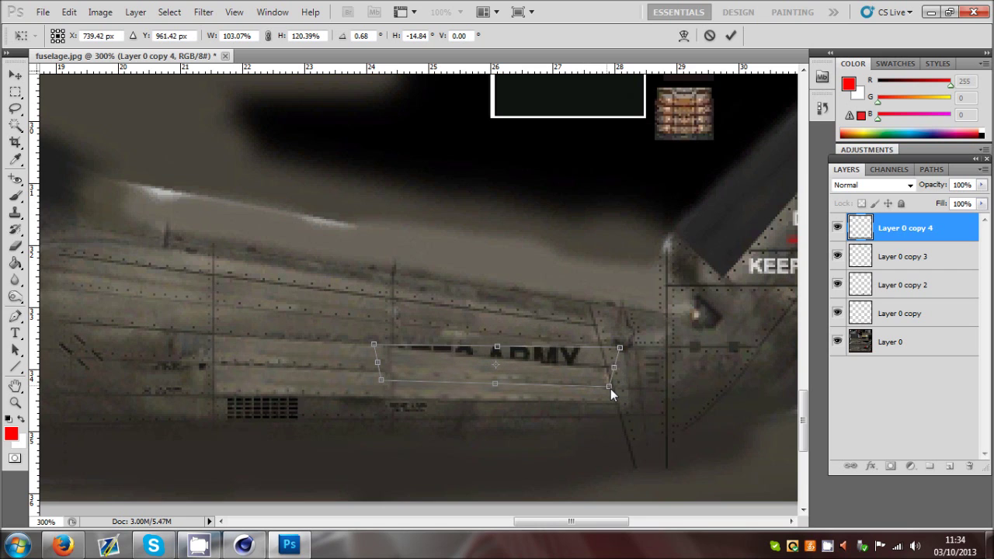
{"action": "mouse_move", "coordinate": [617, 353]}
{"action": "left_mouse_down"}
{"action": "mouse_move", "coordinate": [617, 366]}
{"action": "mouse_move", "coordinate": [618, 344]}
{"action": "mouse_move", "coordinate": [630, 345]}
{"action": "left_mouse_up"}
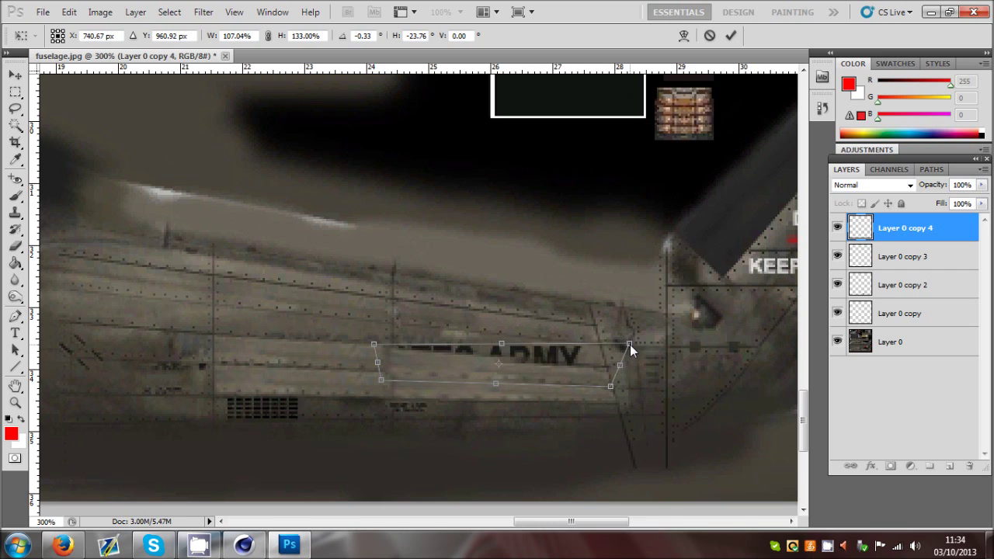
{"action": "left_click", "coordinate": [730, 36]}
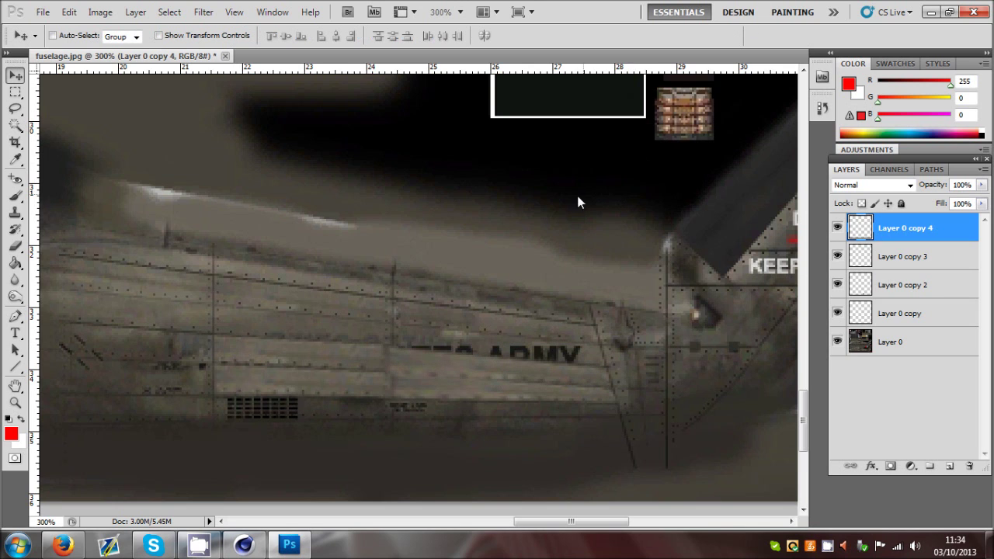
{"action": "left_click", "coordinate": [69, 12]}
{"action": "mouse_move", "coordinate": [156, 281]}
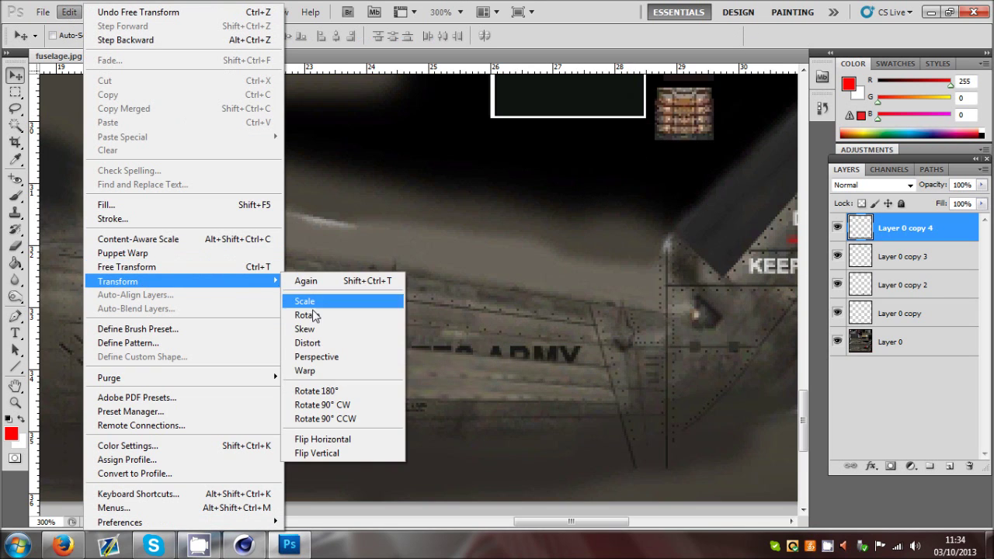
{"action": "left_click", "coordinate": [314, 342]}
{"action": "left_click_drag", "start_coordinate": [379, 341], "coordinate": [394, 222]}
{"action": "key", "text": "ctrl+z"}
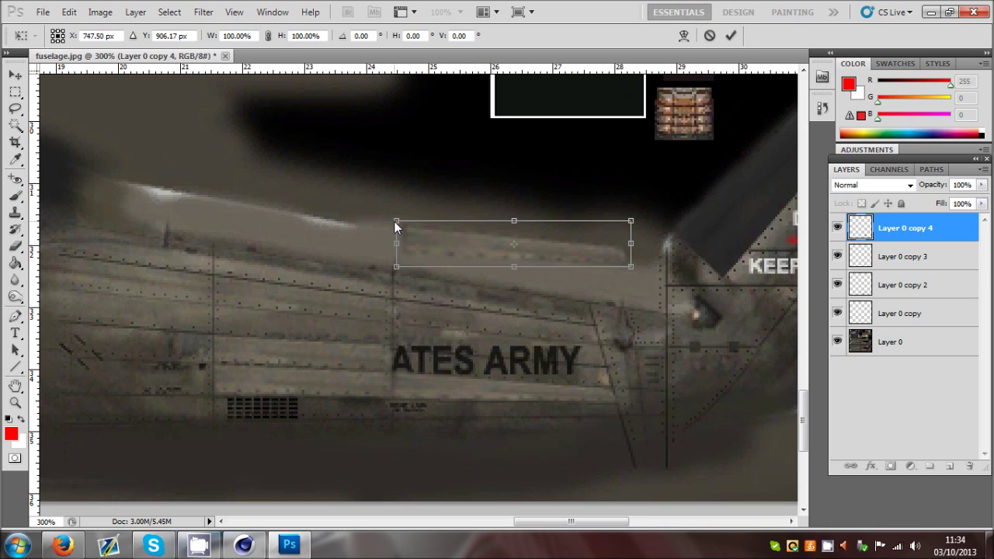
{"action": "key", "text": "ctrl+z"}
{"action": "left_click_drag", "start_coordinate": [380, 343], "coordinate": [417, 273]}
{"action": "key", "text": "ctrl+z"}
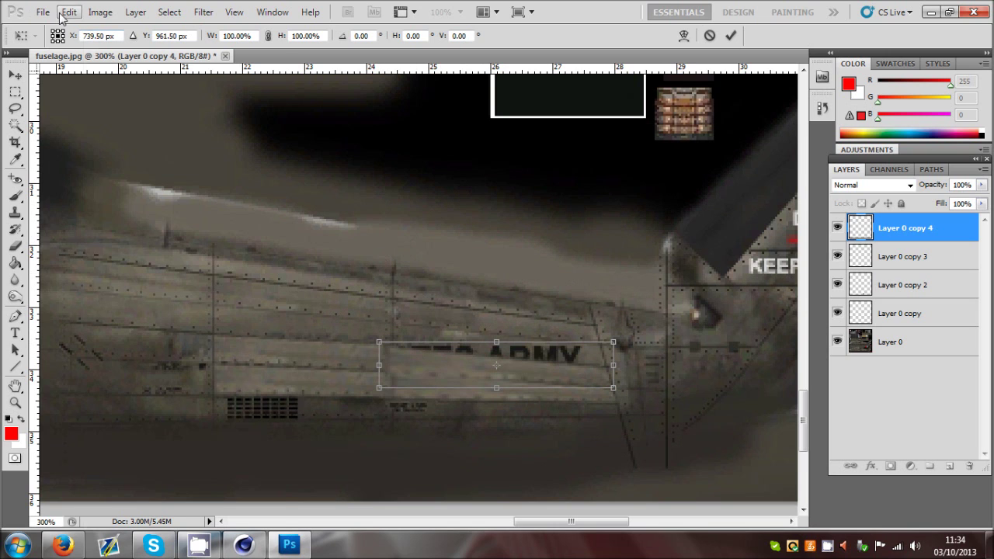
- Distort the strip over the lower half of ATES ARMY by pulling its lower-left corner in toward the vertical seam
{"action": "left_click", "coordinate": [69, 12]}
{"action": "mouse_move", "coordinate": [147, 281]}
{"action": "left_click", "coordinate": [307, 343]}
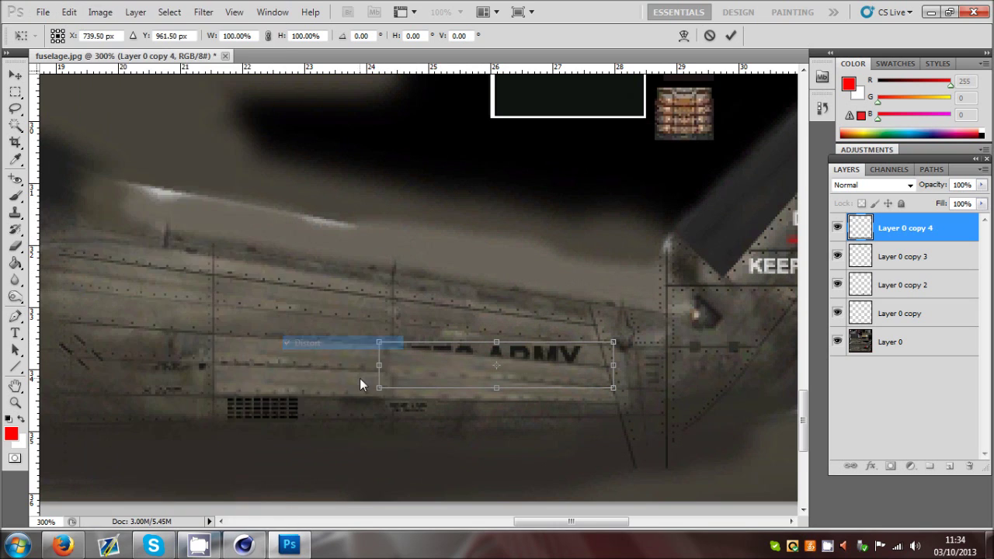
{"action": "mouse_move", "coordinate": [380, 389]}
{"action": "left_mouse_down"}
{"action": "mouse_move", "coordinate": [398, 385]}
{"action": "mouse_move", "coordinate": [390, 387]}
{"action": "left_mouse_up"}
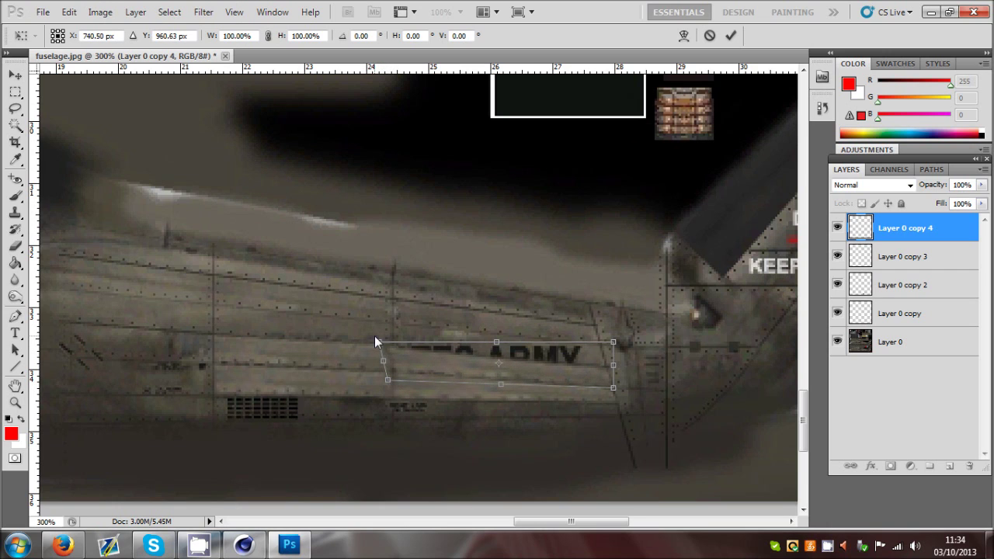
{"action": "key", "text": "ctrl+z"}
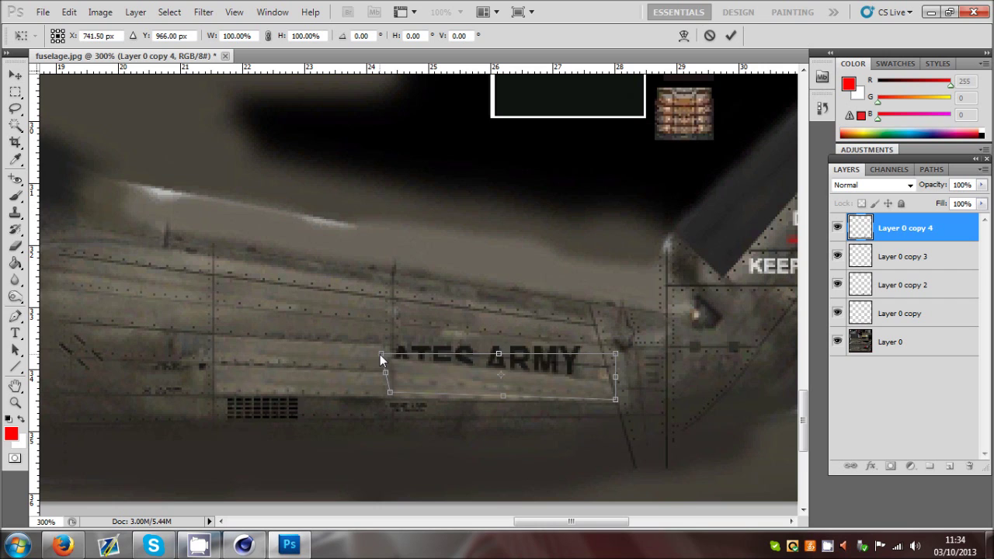
{"action": "key", "text": "ctrl+z"}
{"action": "key", "text": "ctrl+z"}
{"action": "key", "text": "ctrl+z"}
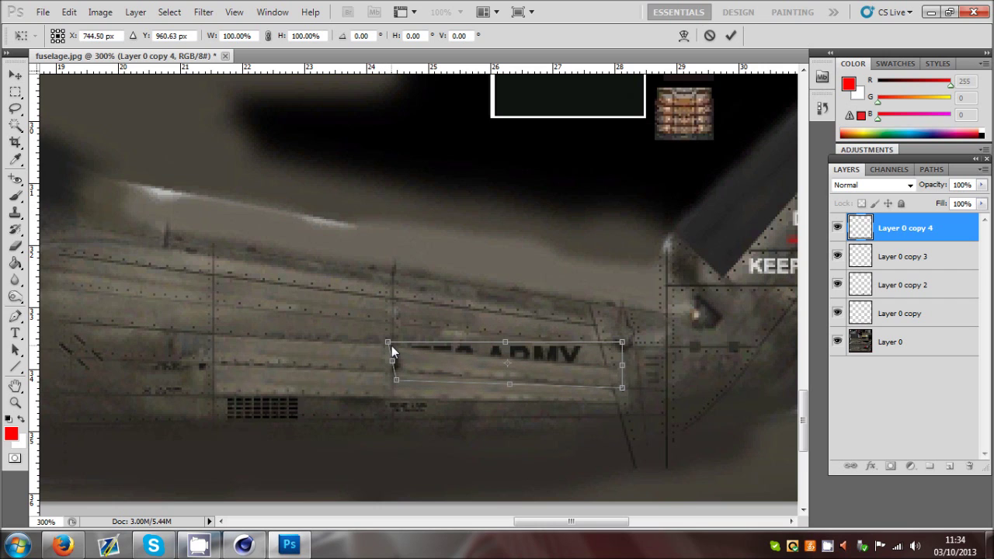
{"action": "key", "text": "ctrl+z"}
{"action": "key", "text": "ctrl+z"}
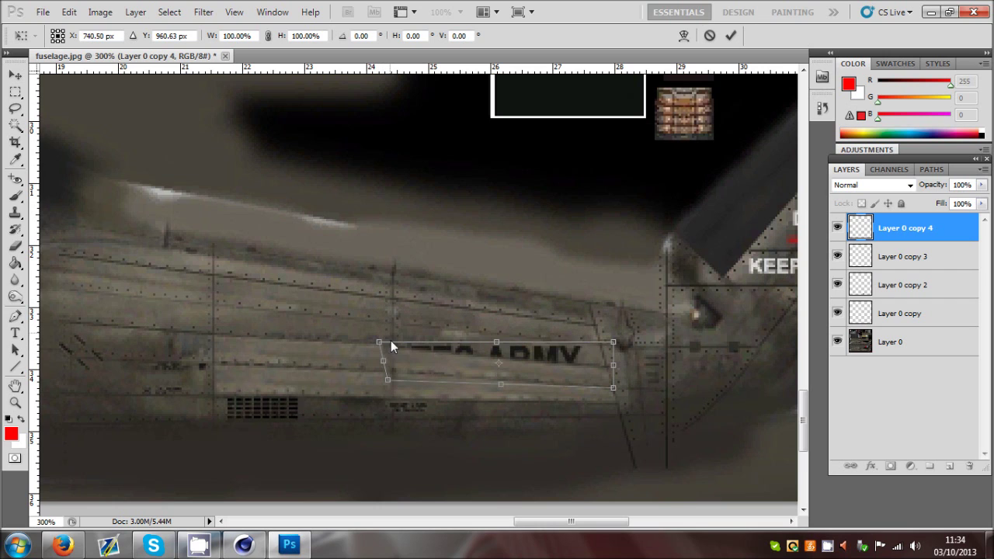
{"action": "key", "text": "ctrl+z"}
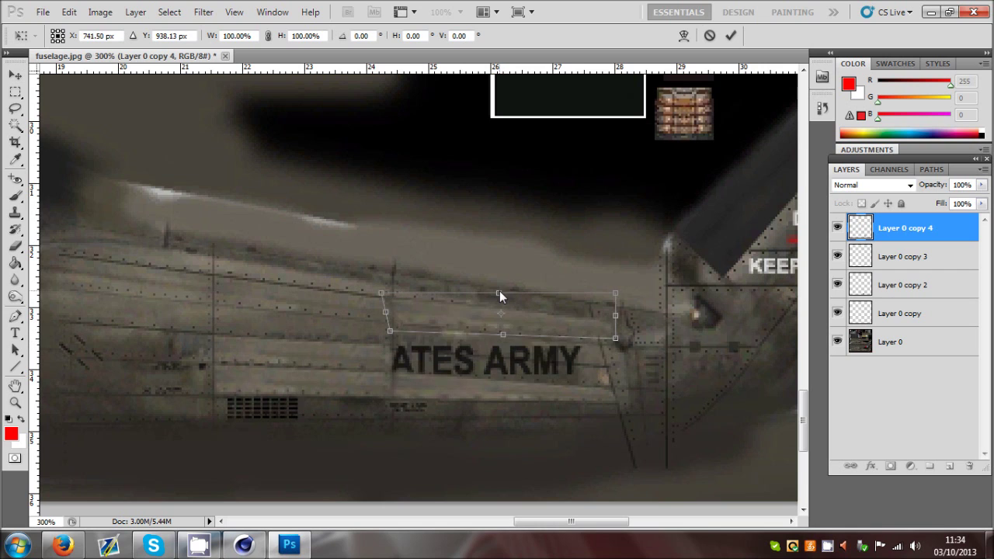
{"action": "key", "text": "ctrl+z"}
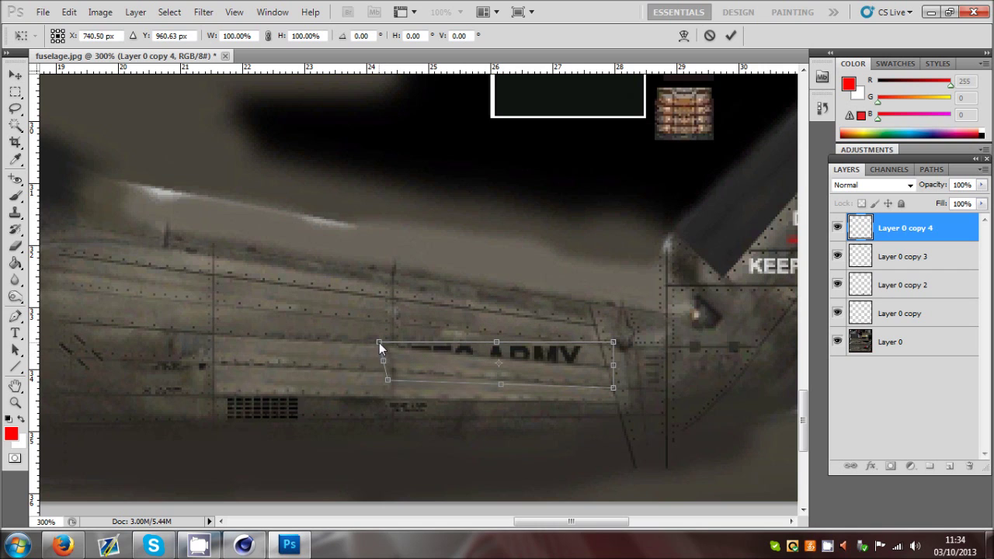
- Pull the same strip's upper-left corner in to the vertical seam and apply the distortion
{"action": "mouse_move", "coordinate": [379, 343]}
{"action": "left_mouse_down"}
{"action": "mouse_move", "coordinate": [365, 341]}
{"action": "mouse_move", "coordinate": [384, 356]}
{"action": "mouse_move", "coordinate": [387, 345]}
{"action": "left_mouse_up"}
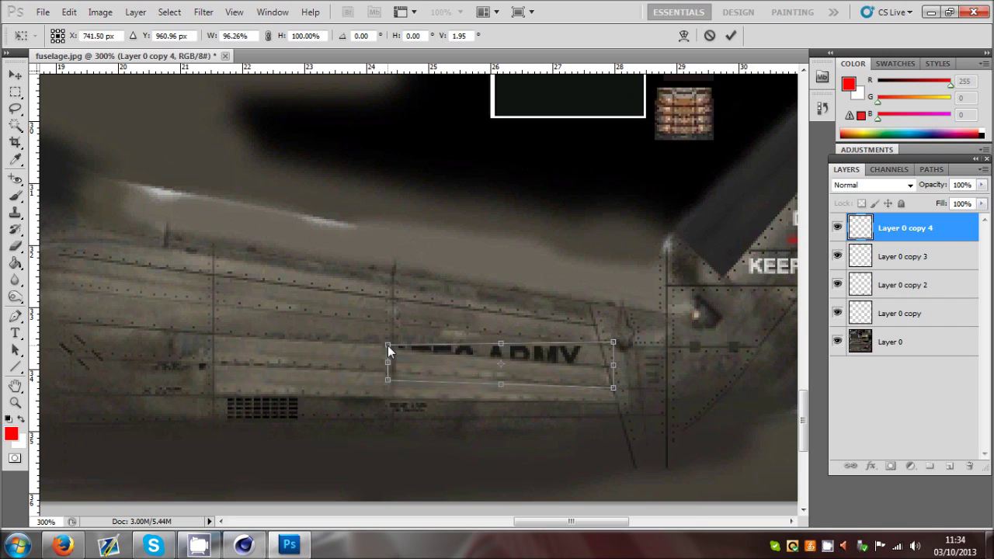
{"action": "left_click", "coordinate": [730, 35]}
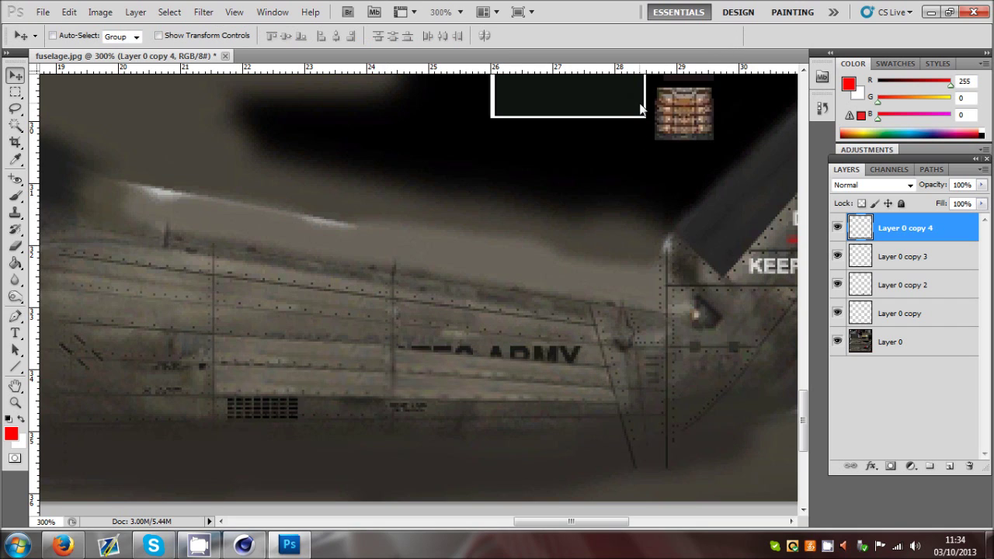
- Duplicate the strip up over the rest of the ATES ARMY lettering and distort its lower-right corner in to the slanted seam
{"action": "key", "text": "ctrl+j"}
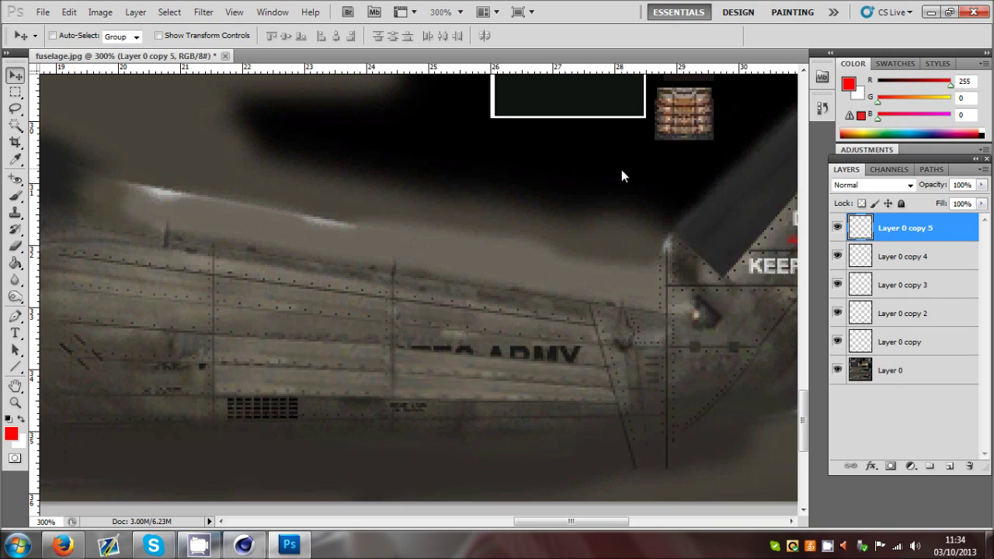
{"action": "key", "text": "shift+Down"}
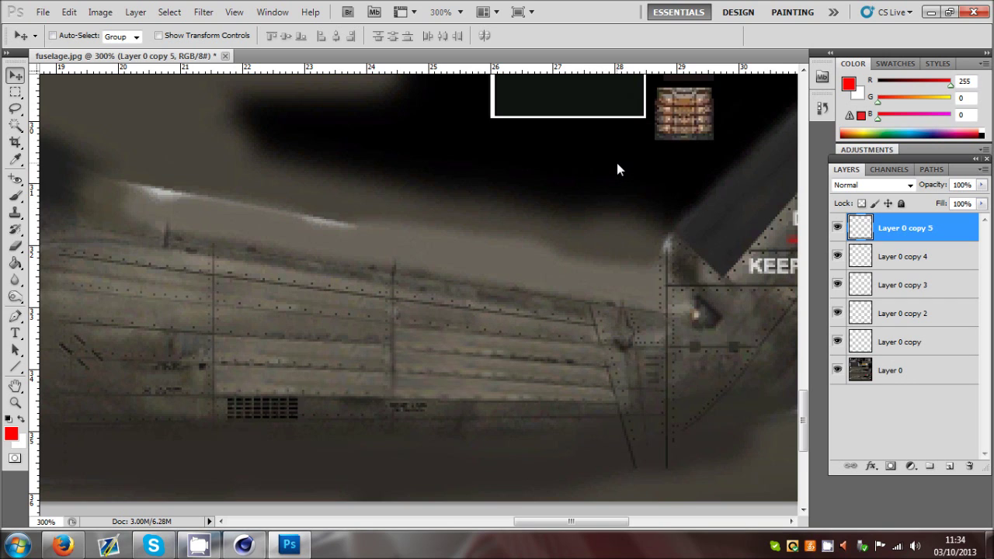
{"action": "left_click", "coordinate": [69, 11]}
{"action": "mouse_move", "coordinate": [156, 281]}
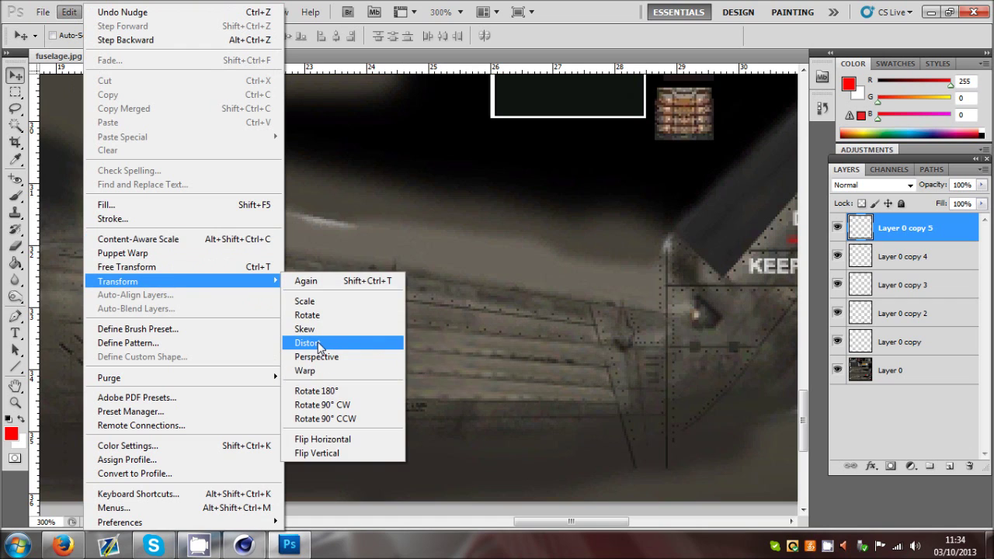
{"action": "left_click", "coordinate": [307, 342]}
{"action": "mouse_move", "coordinate": [613, 367]}
{"action": "left_mouse_down"}
{"action": "mouse_move", "coordinate": [599, 375]}
{"action": "mouse_move", "coordinate": [609, 371]}
{"action": "left_mouse_up"}
{"action": "left_click", "coordinate": [731, 36]}
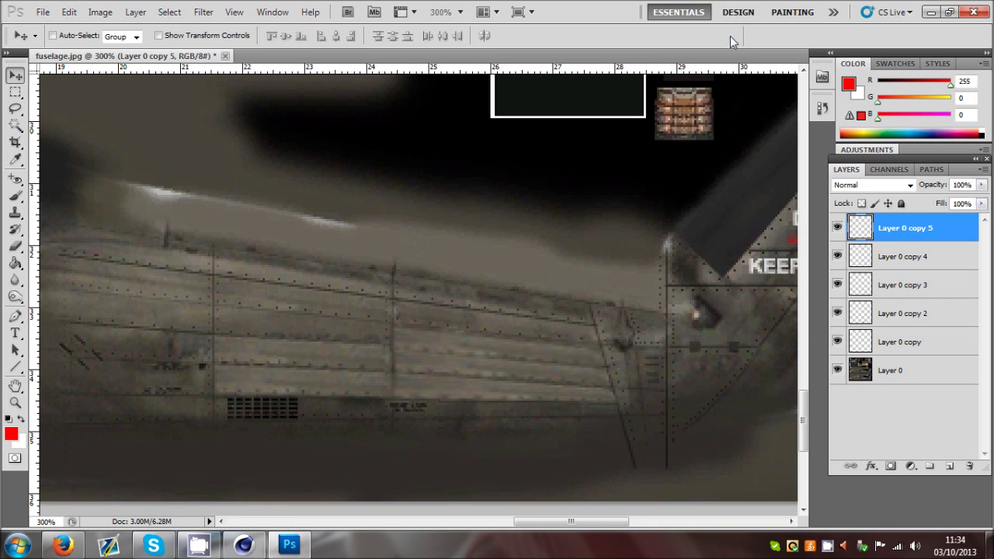
- Merge the five strip copies into a single layer above the base fuselage texture
{"action": "left_click", "coordinate": [14, 402]}
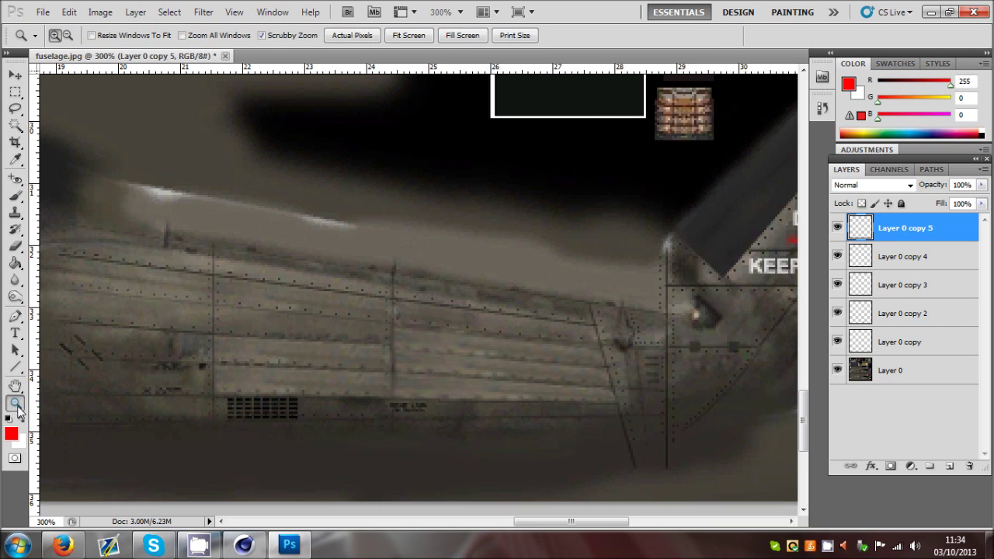
{"action": "left_click", "coordinate": [68, 36]}
{"action": "left_click", "coordinate": [372, 255]}
{"action": "left_click", "coordinate": [372, 255]}
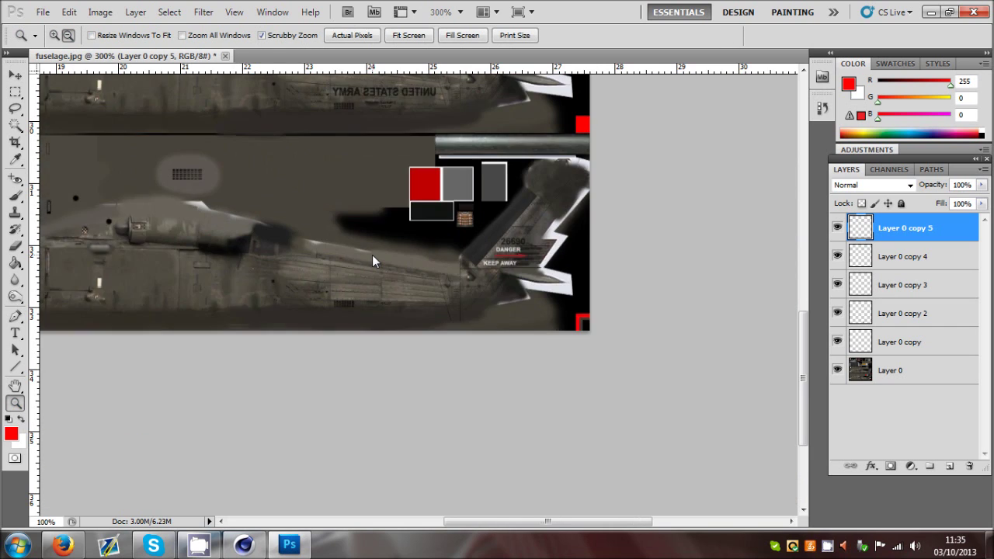
{"action": "left_click", "coordinate": [372, 255]}
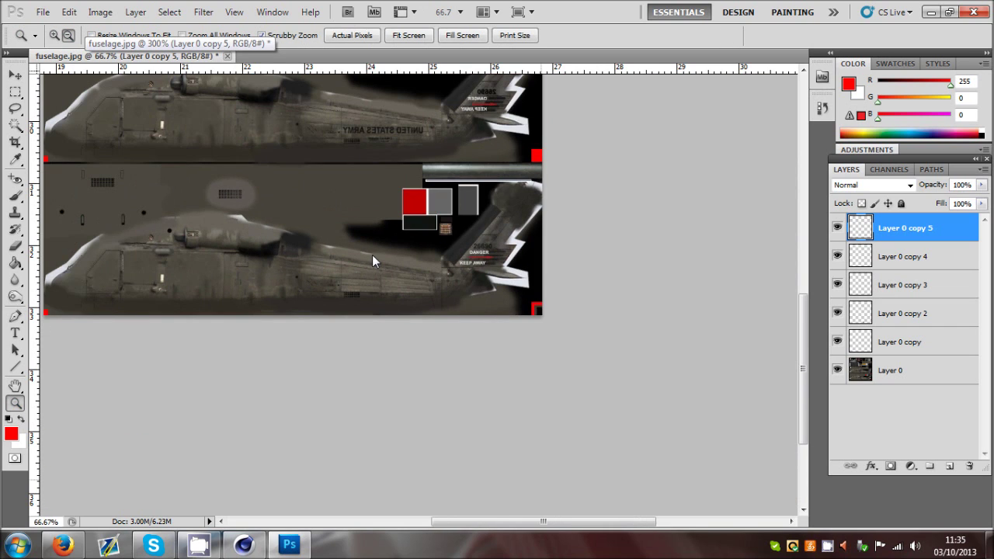
{"action": "left_click", "coordinate": [54, 36]}
{"action": "left_click", "coordinate": [217, 246]}
{"action": "left_click", "coordinate": [15, 75]}
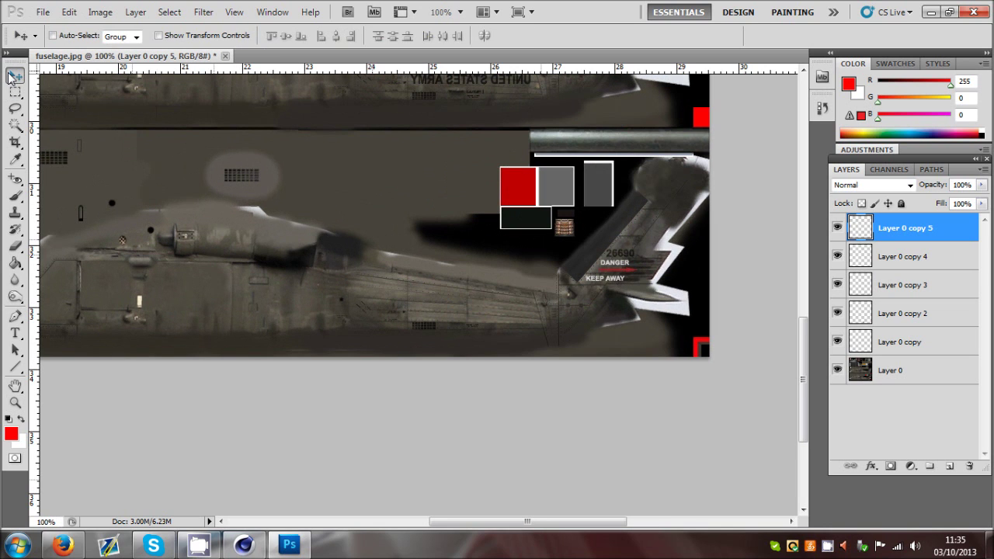
{"action": "left_click", "coordinate": [901, 342]}
{"action": "left_click", "coordinate": [911, 238], "text": "shift"}
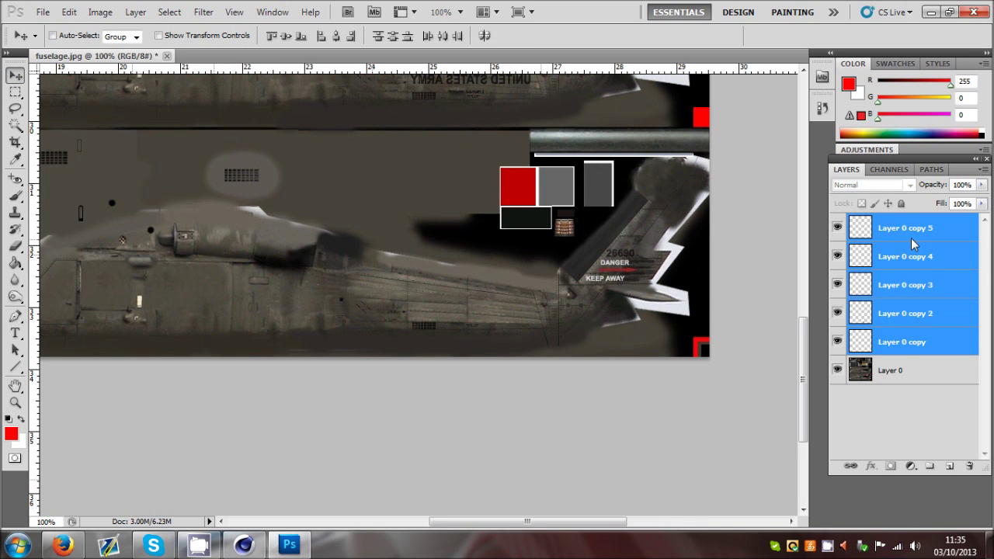
{"action": "right_click", "coordinate": [911, 238]}
{"action": "left_click", "coordinate": [760, 489]}
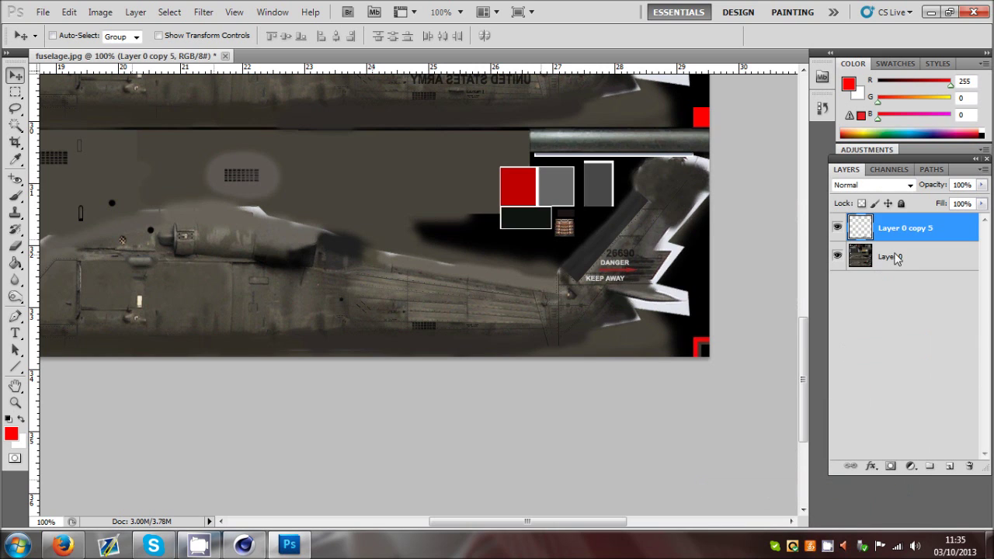
- Darken the merged patch layer with a Brightness/Contrast adjustment, setting brightness to -30
{"action": "scroll", "coordinate": [624, 334], "scroll_direction": "up", "scroll_amount": 1}
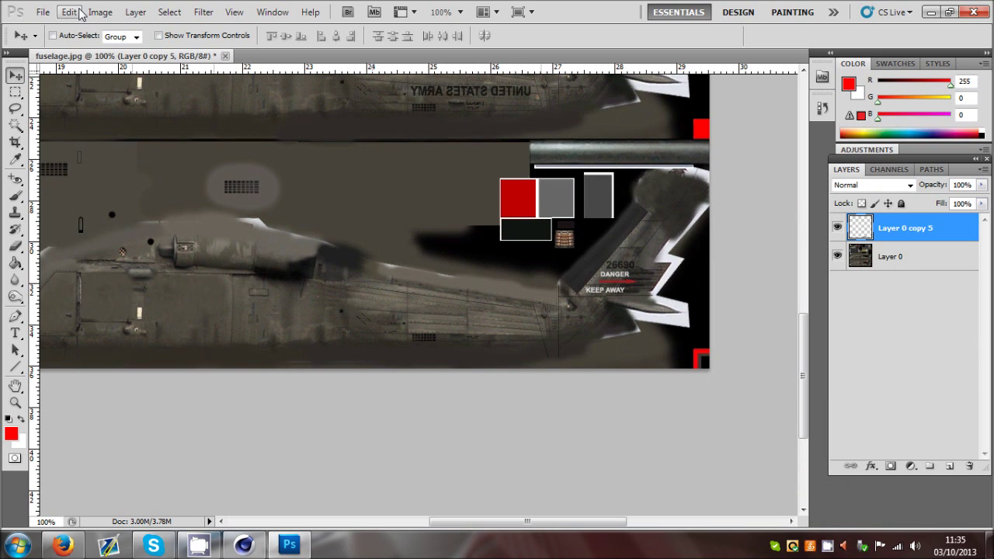
{"action": "left_click", "coordinate": [102, 14]}
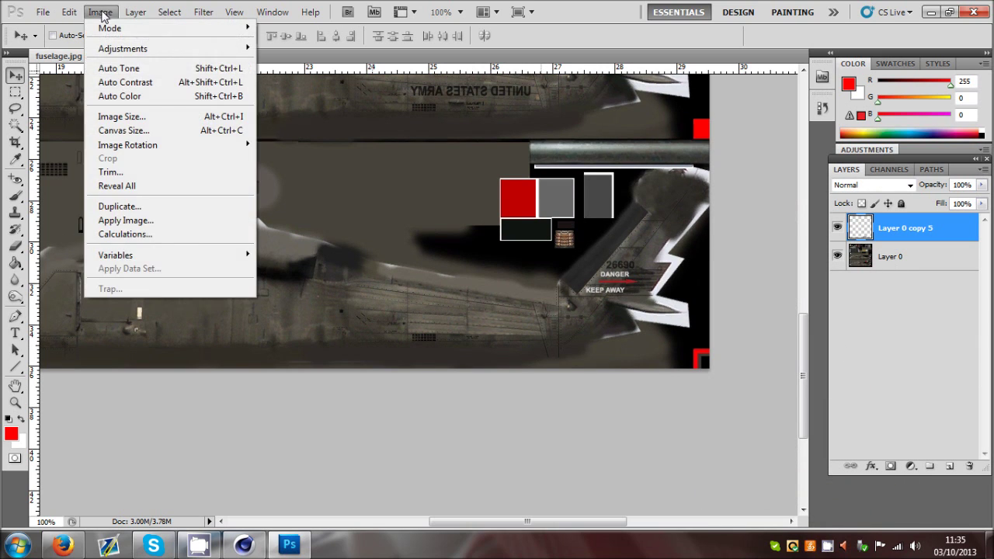
{"action": "mouse_move", "coordinate": [122, 50]}
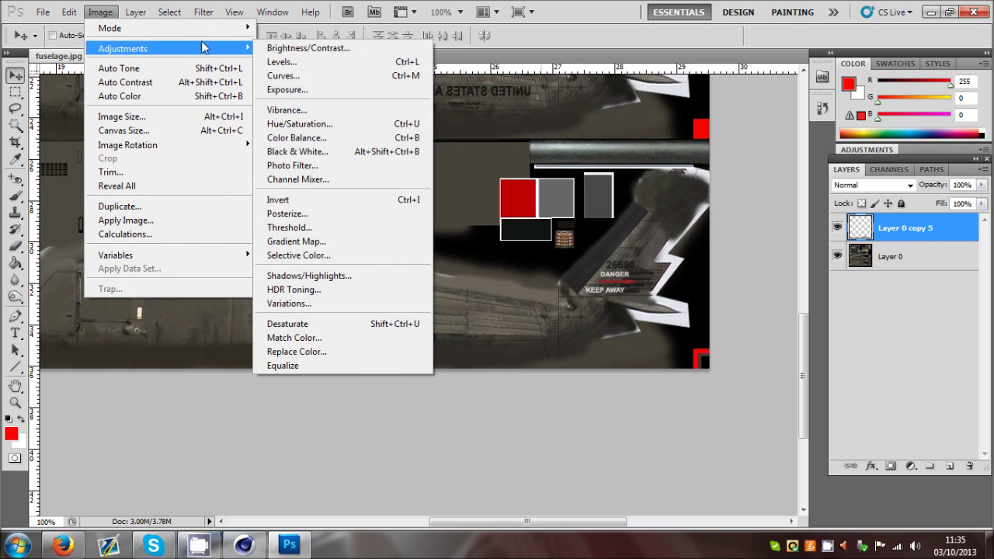
{"action": "left_click", "coordinate": [307, 49]}
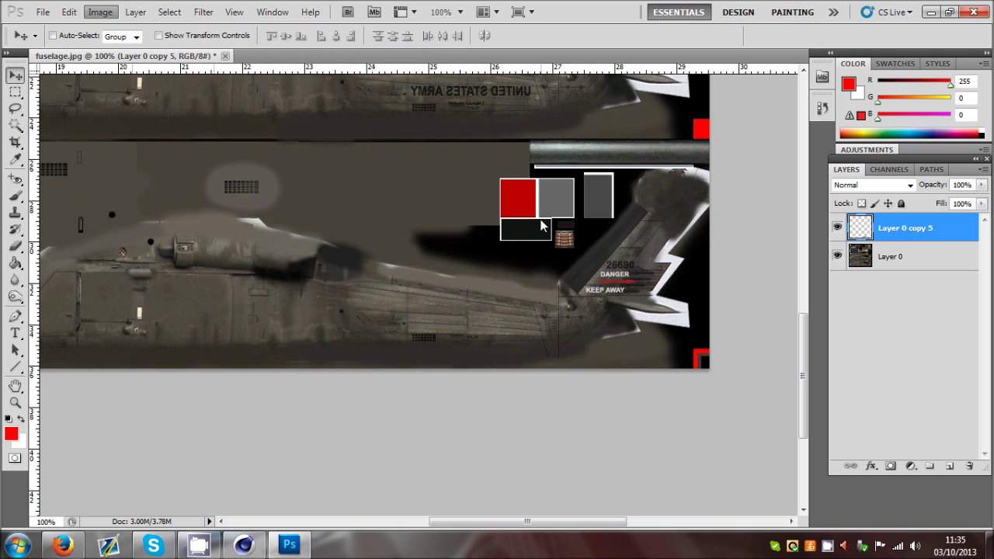
{"action": "left_click_drag", "start_coordinate": [623, 157], "coordinate": [610, 157]}
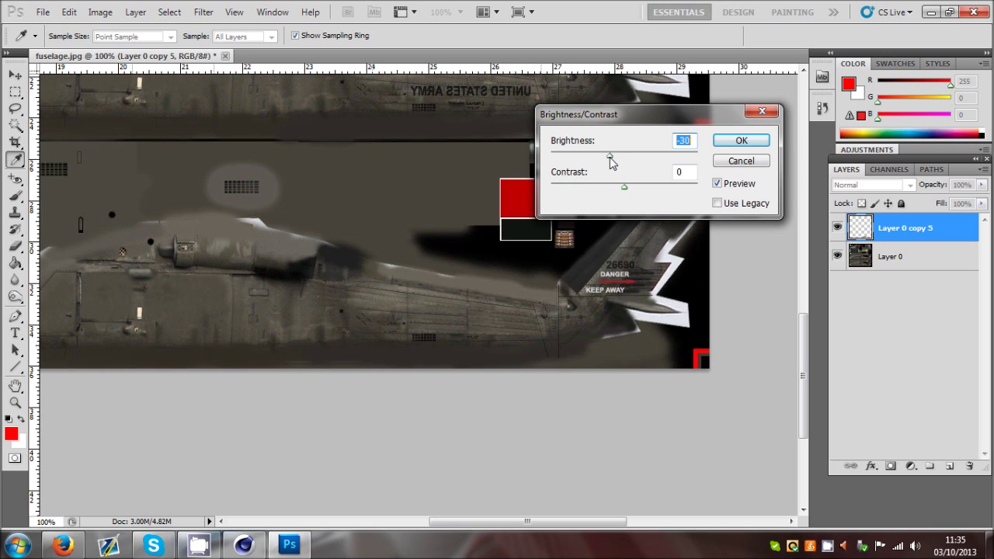
{"action": "left_click", "coordinate": [741, 141]}
- Set up the Line tool and sample the dark vertical seam on the tail boom as the foreground colour, 3c382f
{"action": "key", "text": "v"}
{"action": "left_click", "coordinate": [15, 403]}
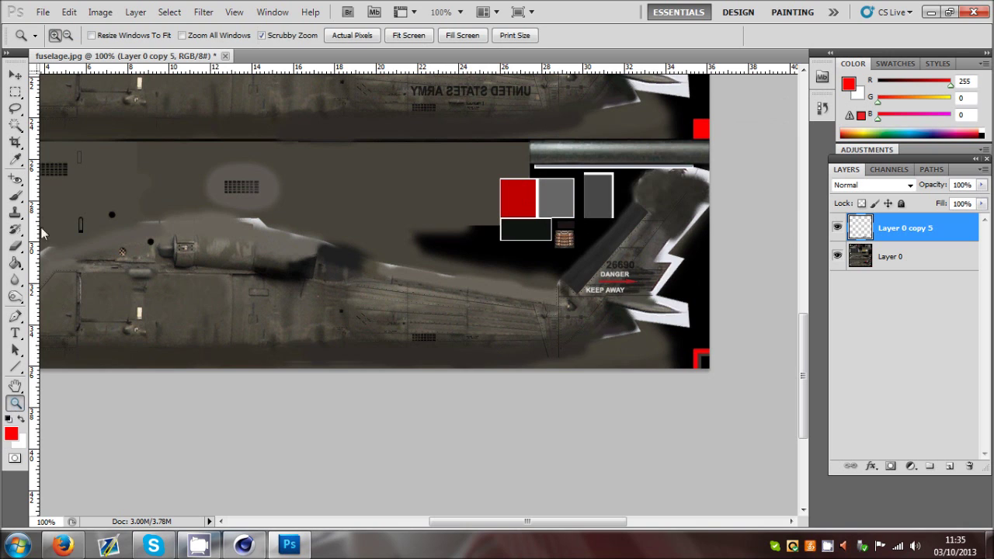
{"action": "left_click", "coordinate": [514, 294]}
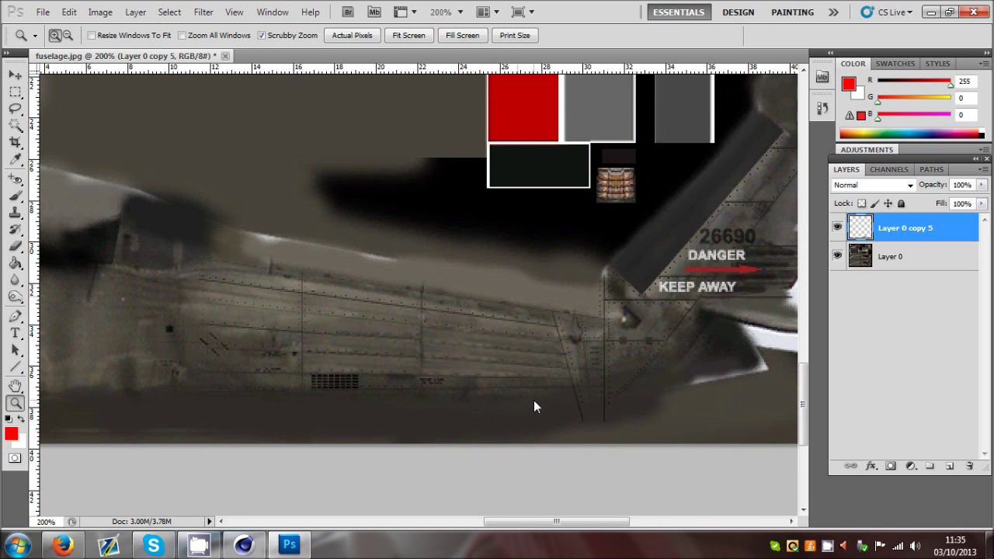
{"action": "left_click", "coordinate": [462, 409]}
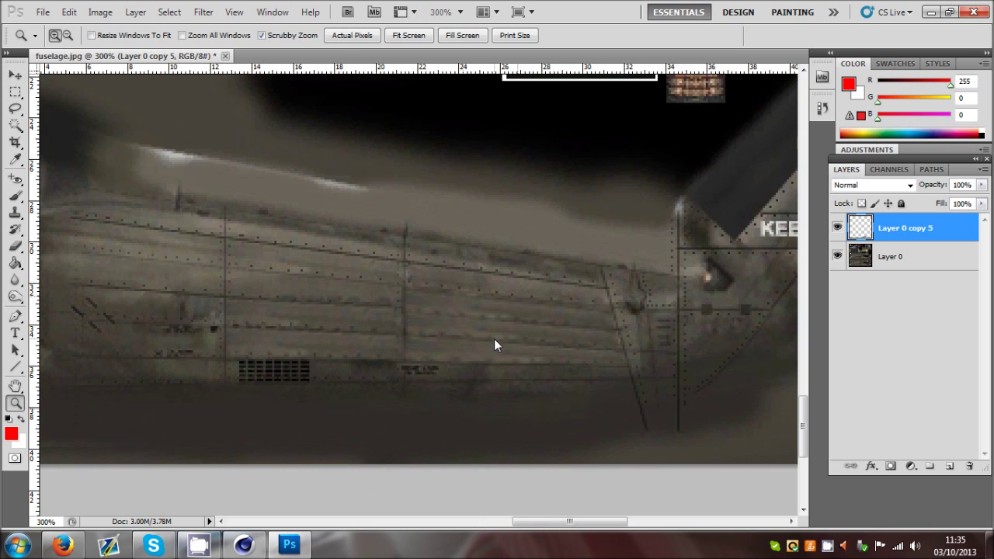
{"action": "left_click", "coordinate": [16, 369]}
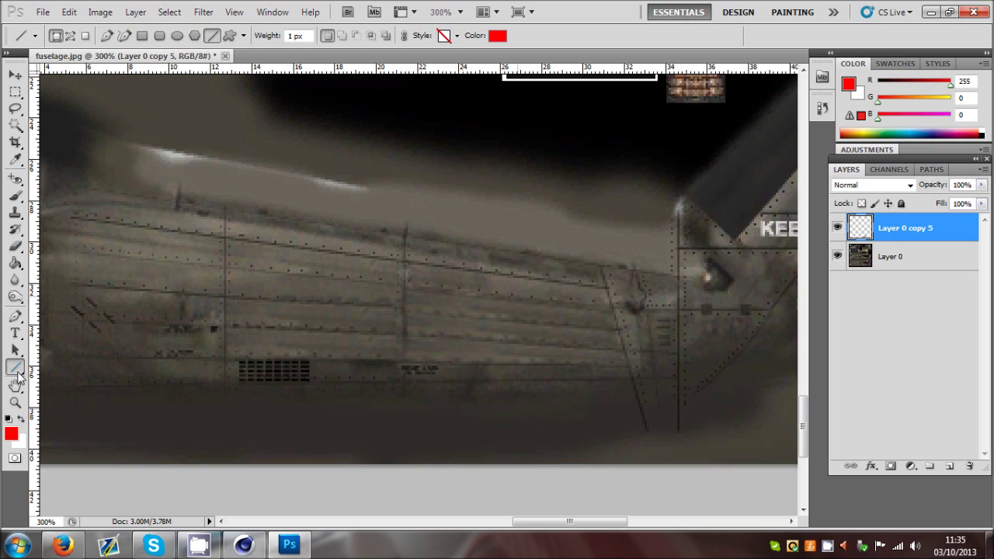
{"action": "right_click", "coordinate": [17, 369]}
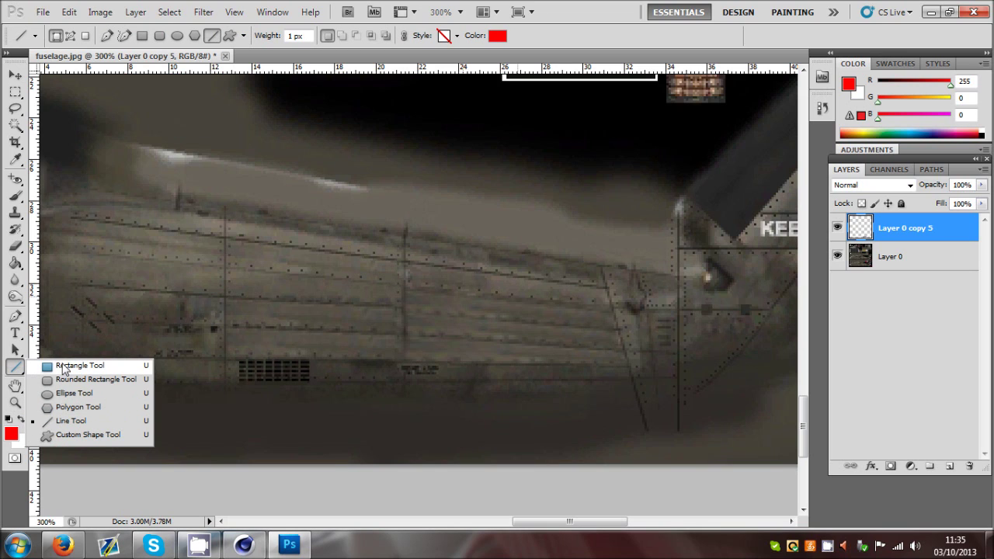
{"action": "left_click", "coordinate": [73, 420]}
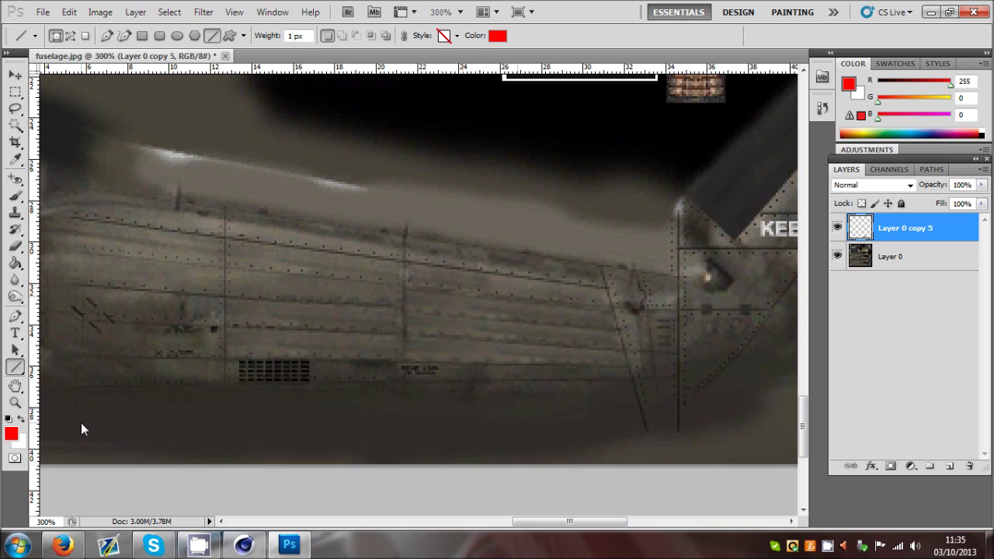
{"action": "left_click", "coordinate": [10, 434]}
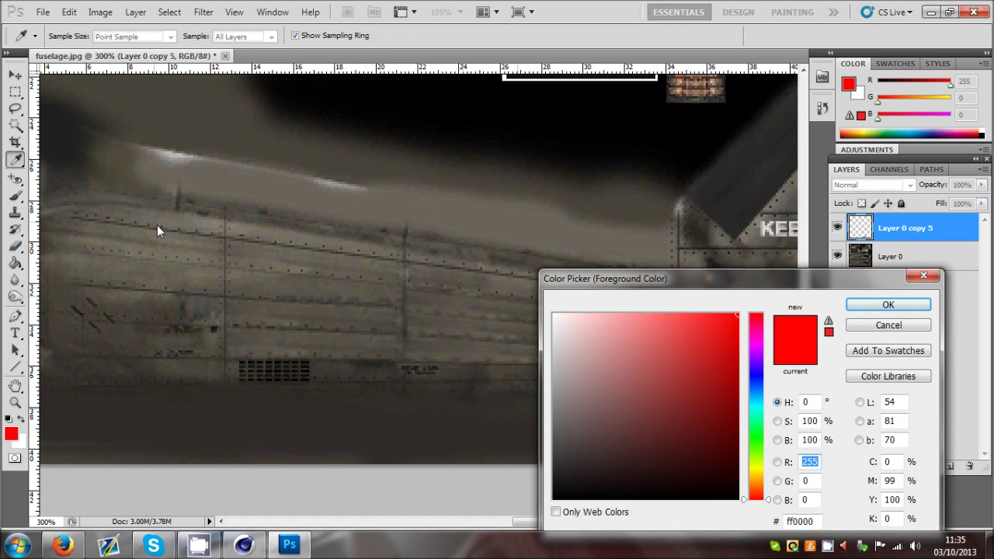
{"action": "left_click", "coordinate": [225, 239]}
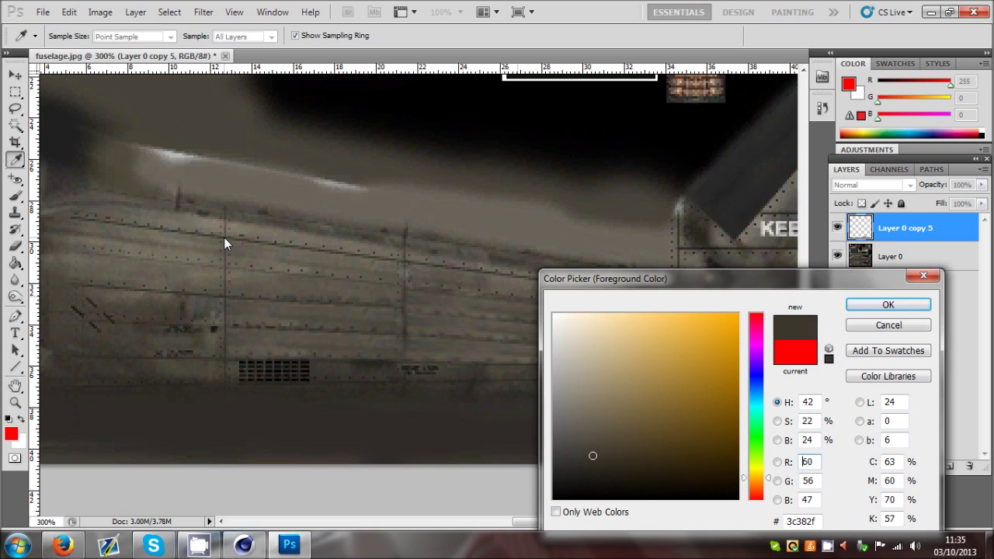
{"action": "left_click", "coordinate": [858, 306]}
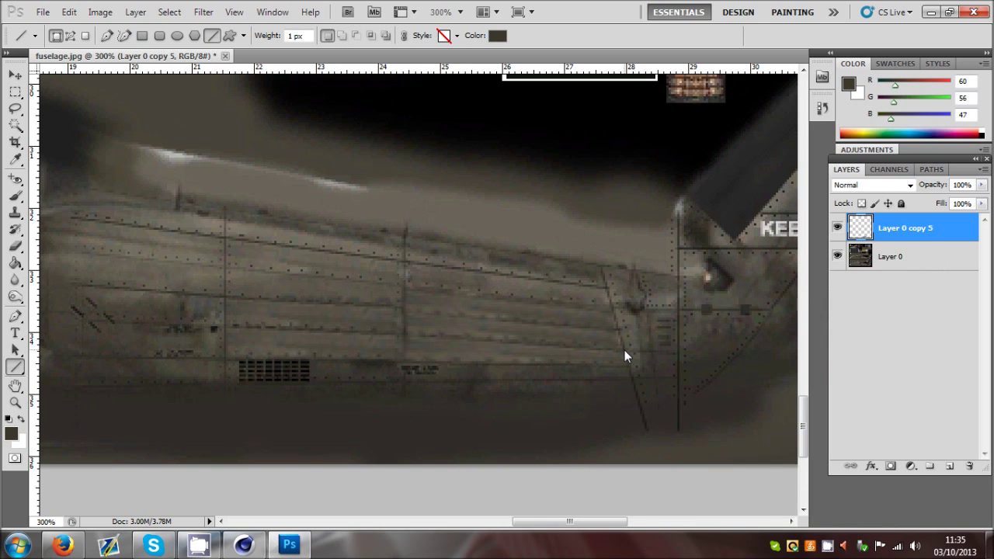
- On a new layer, draw eight 1 px lines along the panel seams across the patch, between the slanted seam and the two vertical seams
{"action": "left_click", "coordinate": [949, 466]}
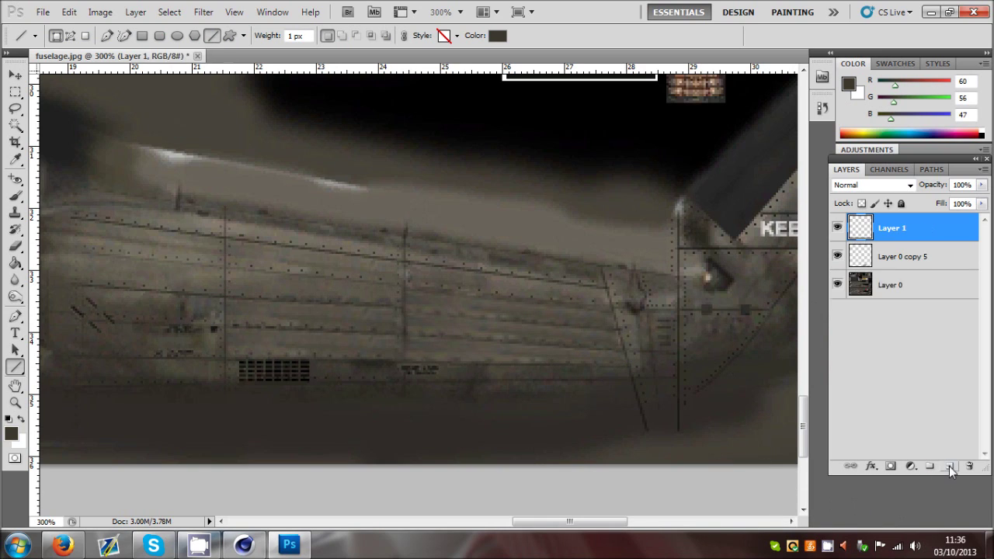
{"action": "left_click_drag", "start_coordinate": [624, 351], "coordinate": [312, 70]}
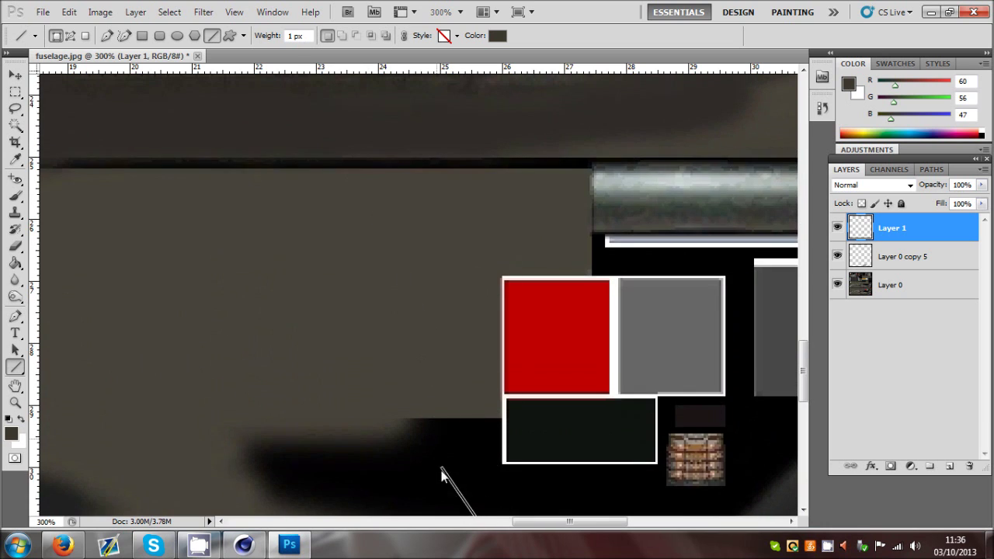
{"action": "scroll", "coordinate": [446, 435], "scroll_direction": "down", "scroll_amount": 5}
{"action": "left_click_drag", "start_coordinate": [625, 330], "coordinate": [224, 305]}
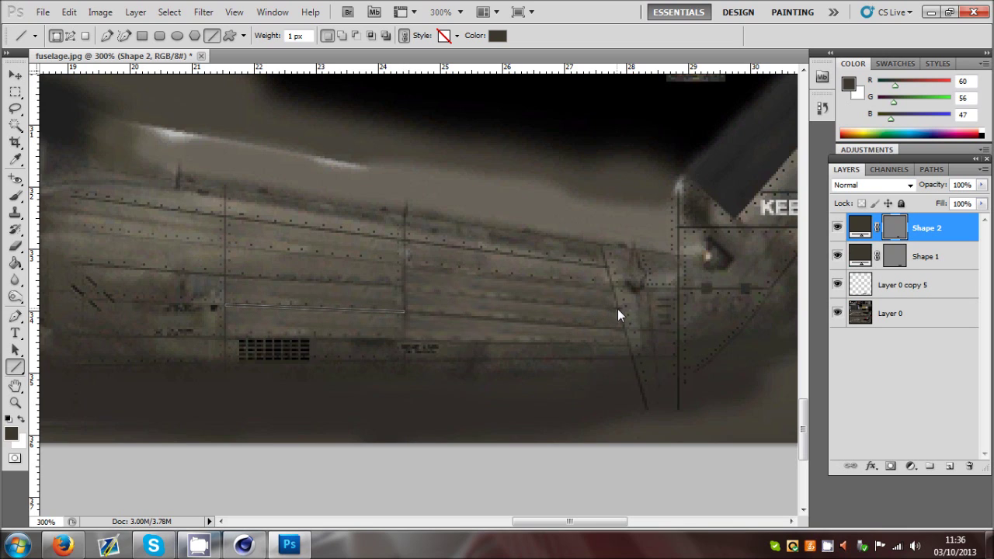
{"action": "left_click_drag", "start_coordinate": [617, 309], "coordinate": [613, 286]}
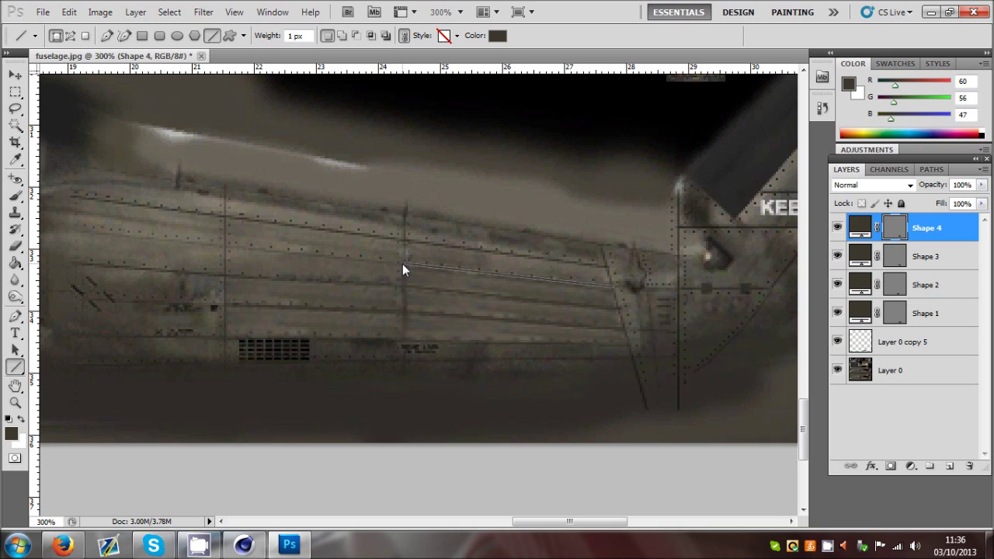
{"action": "left_click_drag", "start_coordinate": [402, 264], "coordinate": [404, 286]}
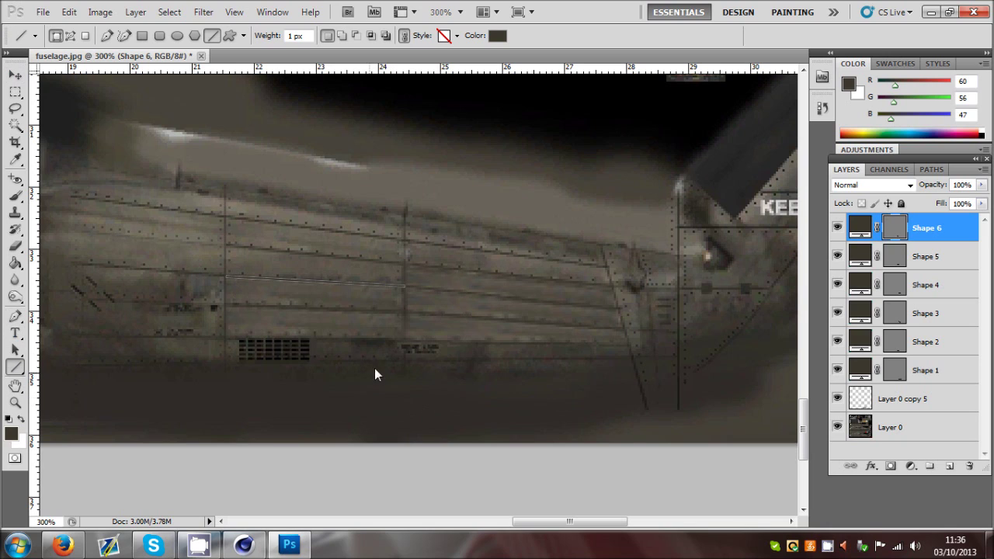
{"action": "left_click_drag", "start_coordinate": [629, 345], "coordinate": [227, 338]}
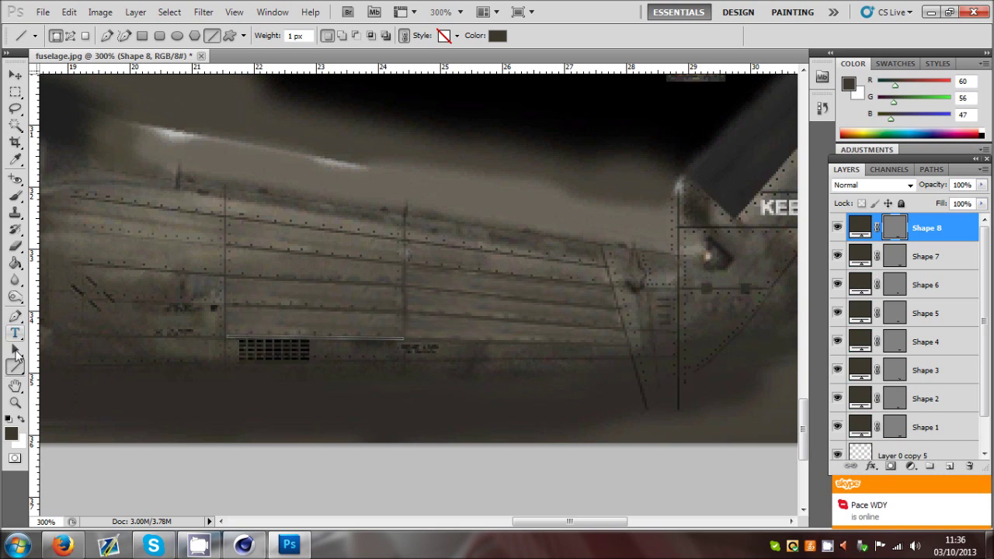
- Rasterize the eight line shape layers and merge them into a single layer
{"action": "left_click", "coordinate": [946, 427]}
{"action": "left_click", "coordinate": [926, 225], "text": "shift"}
{"action": "right_click", "coordinate": [919, 313]}
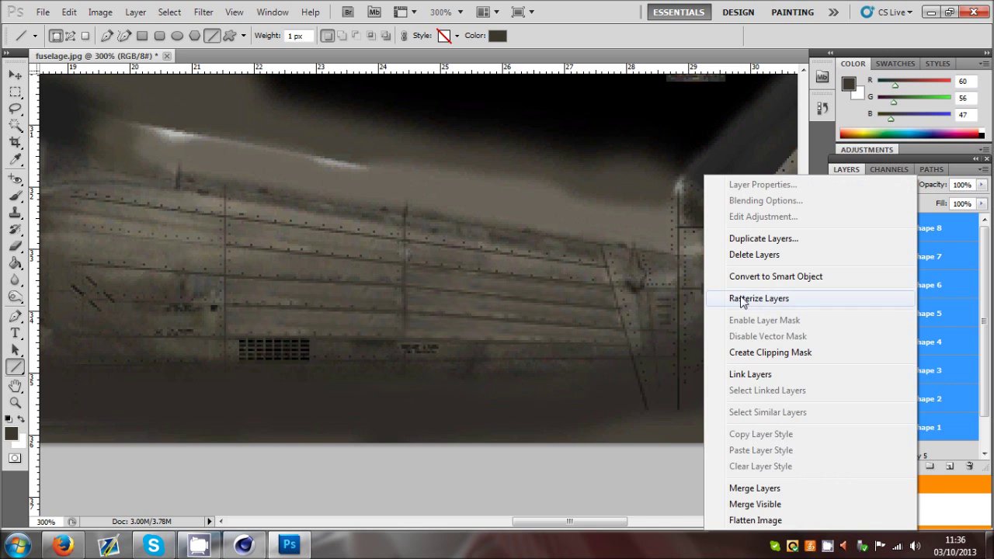
{"action": "left_click", "coordinate": [755, 299]}
{"action": "right_click", "coordinate": [908, 326]}
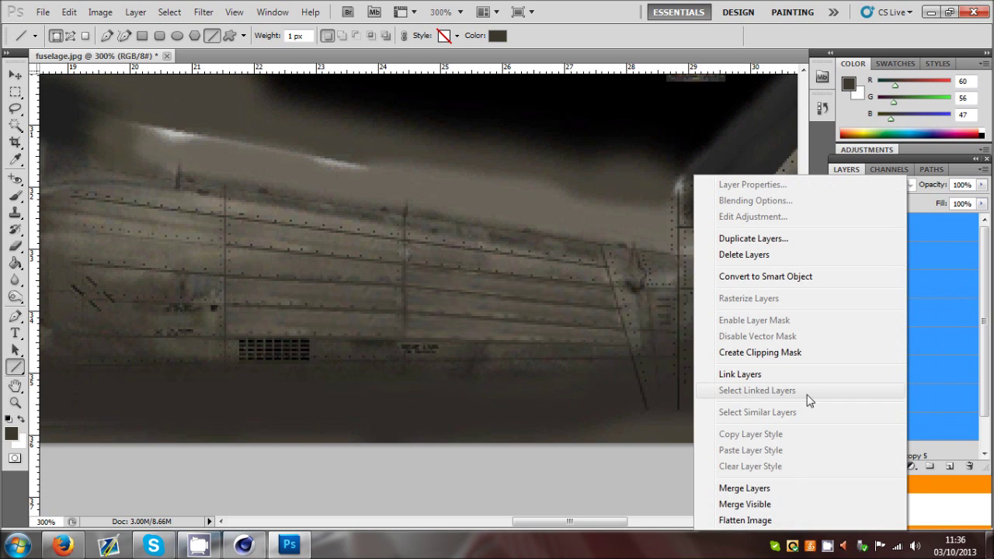
{"action": "left_click", "coordinate": [745, 489]}
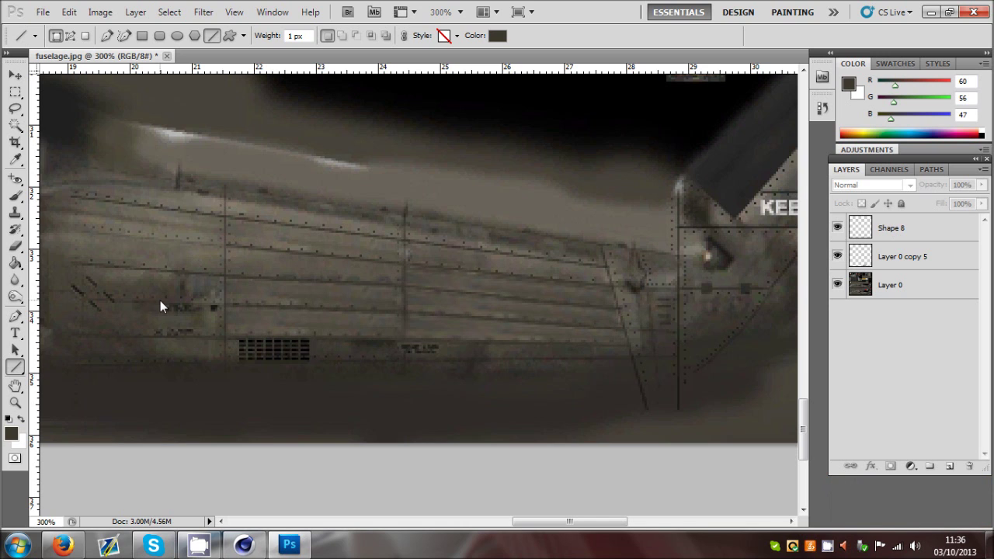
- Zoom out to 100% and lower the merged seam-line layer's opacity to 47%
{"action": "left_click", "coordinate": [15, 403]}
{"action": "left_click", "coordinate": [68, 35]}
{"action": "left_click", "coordinate": [360, 222]}
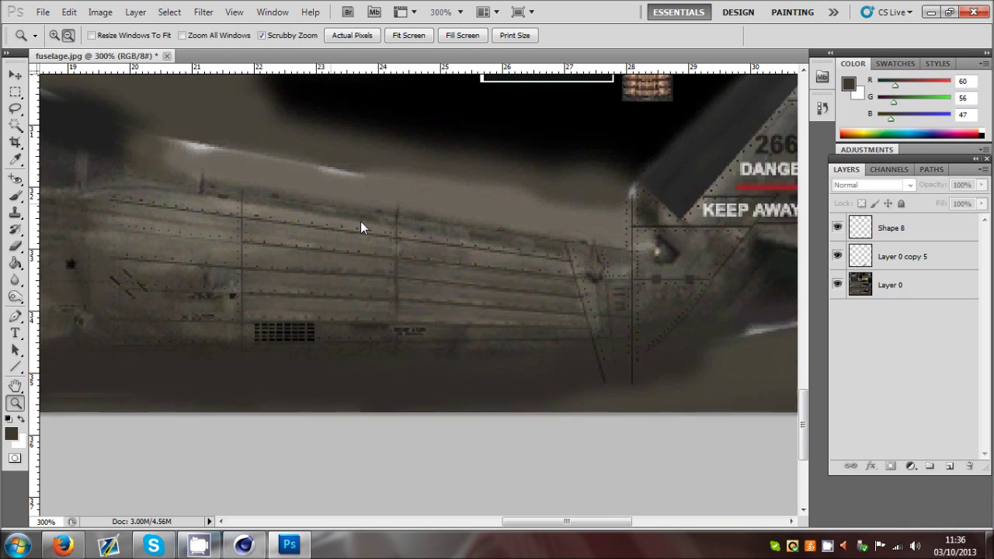
{"action": "left_click", "coordinate": [361, 222]}
{"action": "left_click", "coordinate": [16, 76]}
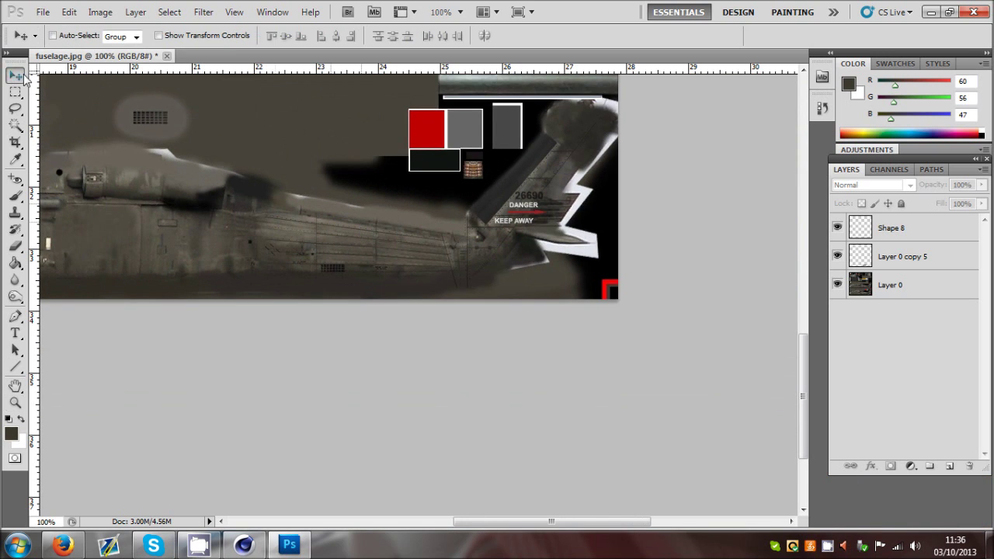
{"action": "left_click", "coordinate": [917, 228]}
{"action": "left_click", "coordinate": [982, 185]}
{"action": "left_click_drag", "start_coordinate": [983, 201], "coordinate": [943, 202]}
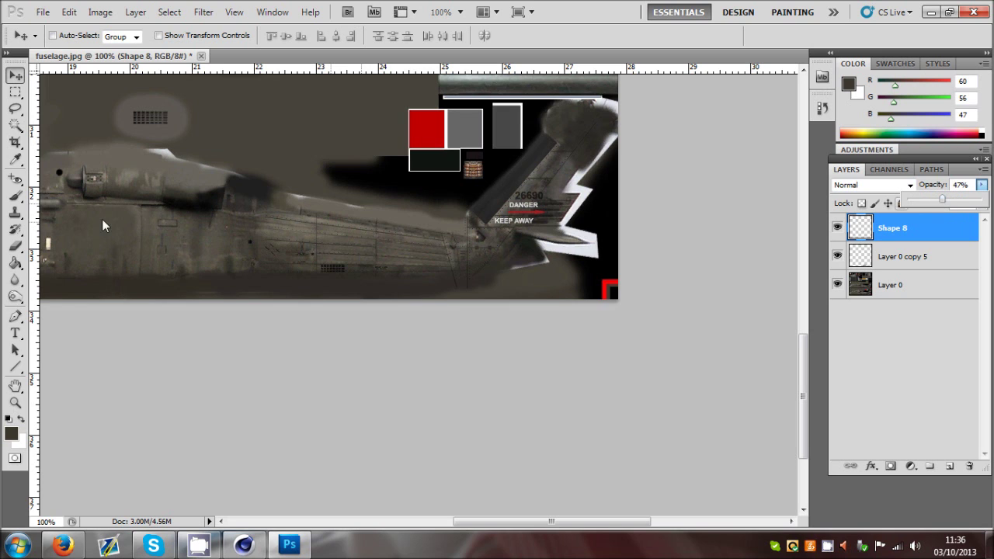
- Hide the seam-line layer and the patch layer to expose the original UNITED STATES ARMY lettering on the tail boom
{"action": "left_click", "coordinate": [15, 402]}
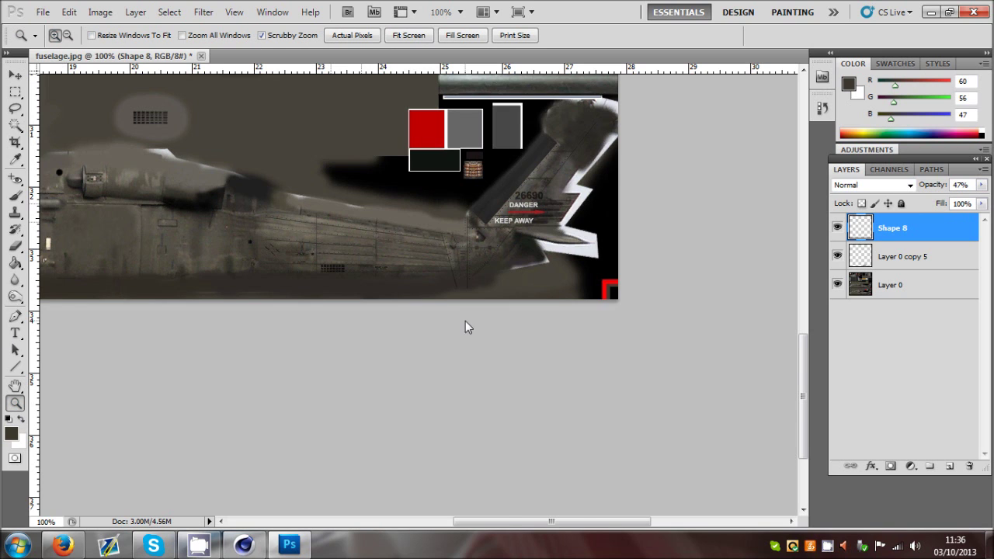
{"action": "left_click", "coordinate": [465, 321]}
{"action": "left_click", "coordinate": [254, 158]}
{"action": "key", "text": "v"}
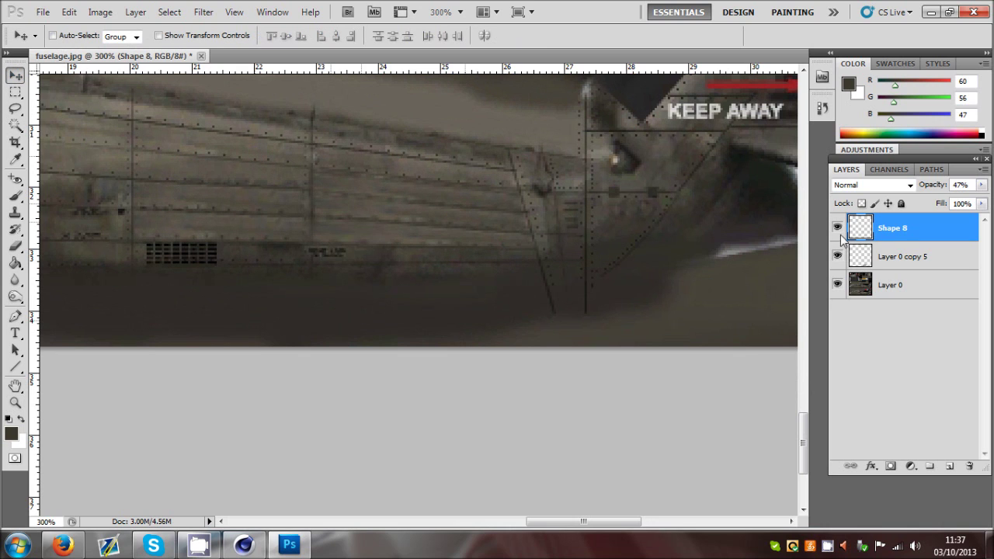
{"action": "left_click_drag", "start_coordinate": [837, 227], "coordinate": [845, 257]}
{"action": "left_click", "coordinate": [893, 301]}
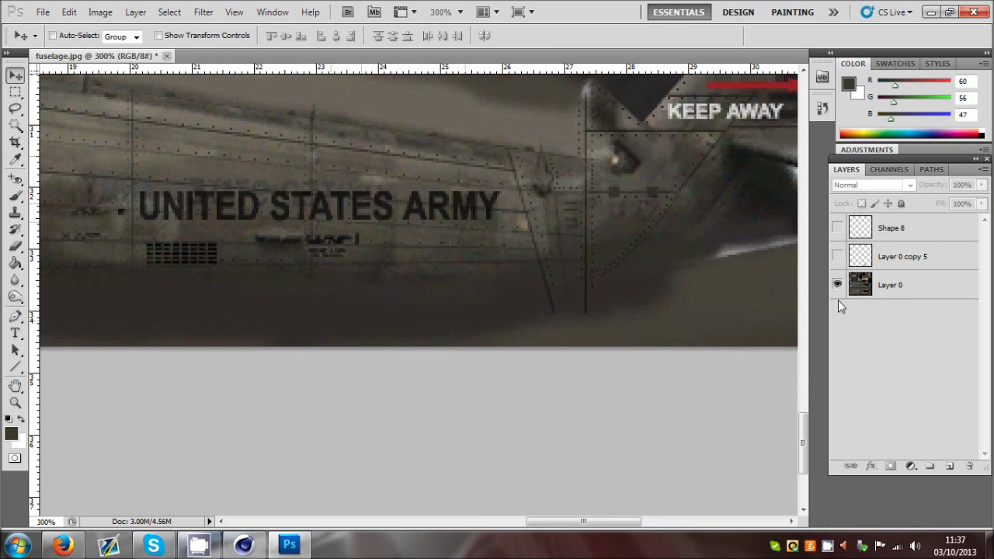
{"action": "mouse_move", "coordinate": [584, 521]}
{"action": "left_mouse_down"}
{"action": "mouse_move", "coordinate": [558, 521]}
{"action": "mouse_move", "coordinate": [569, 521]}
{"action": "left_mouse_up"}
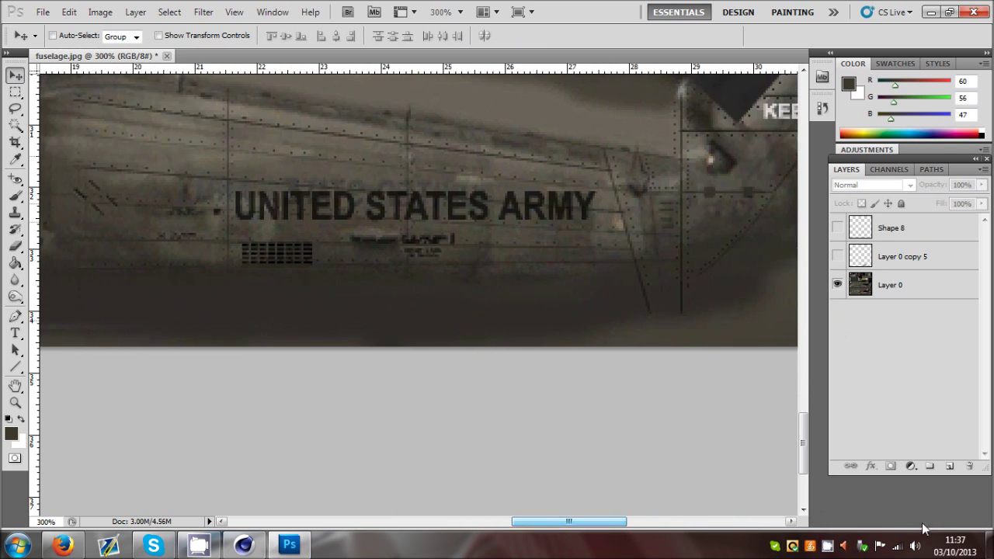
- On a new layer, add the text TEAM KALIBER ARMY in Bebas 14.3 pt and move it below the original UNITED STATES ARMY lettering
{"action": "left_click", "coordinate": [949, 467]}
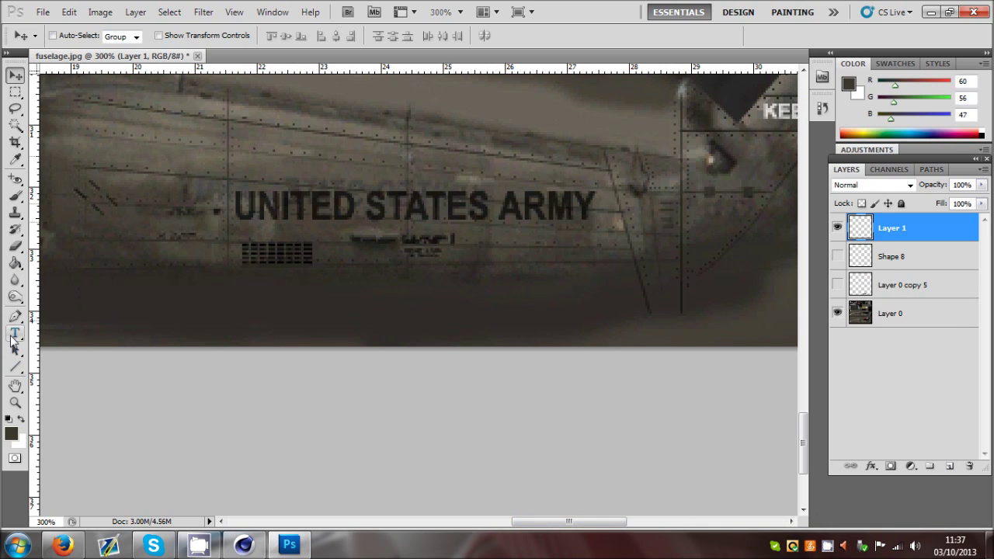
{"action": "left_click", "coordinate": [15, 333]}
{"action": "left_click", "coordinate": [269, 214]}
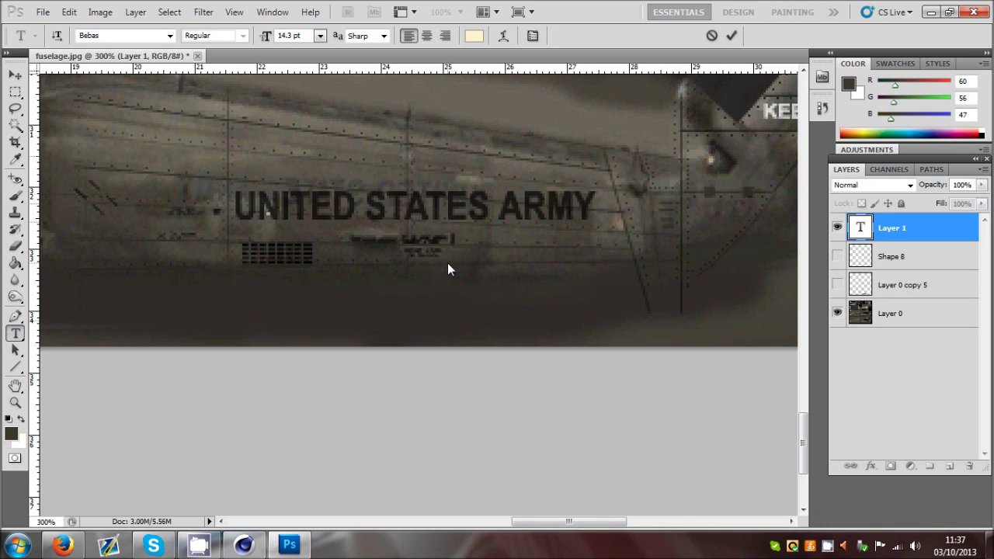
{"action": "type", "text": "TEA"}
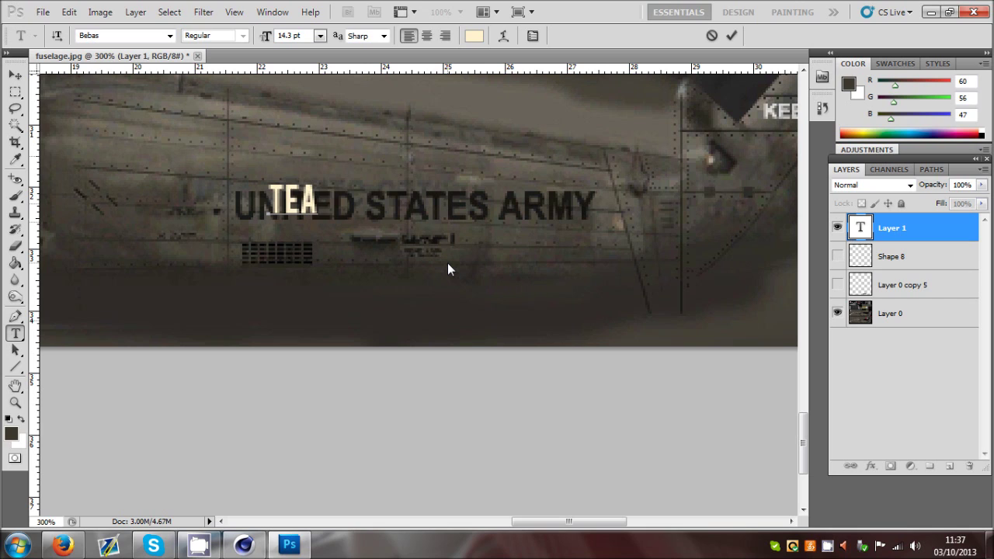
{"action": "type", "text": "MKALIBER"}
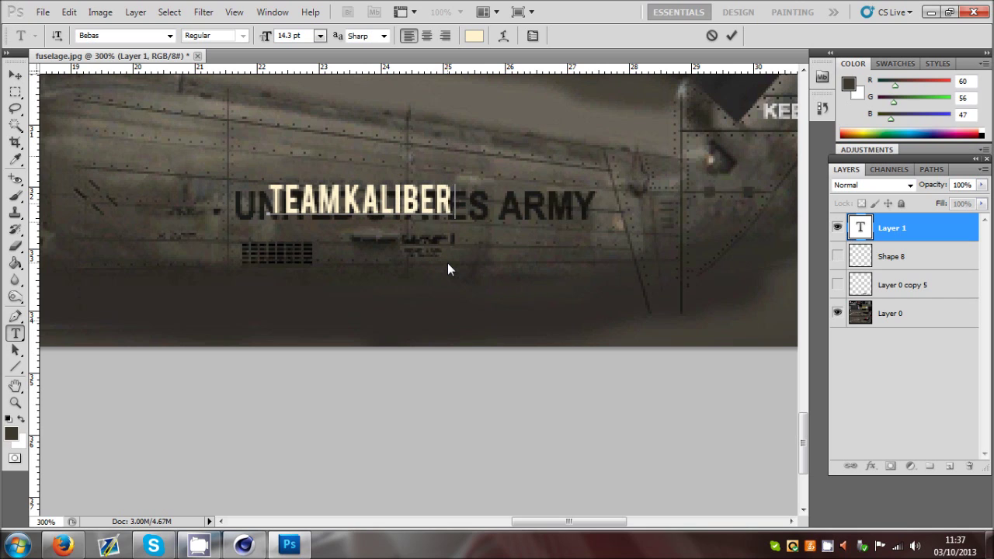
{"action": "type", "text": " ARMY"}
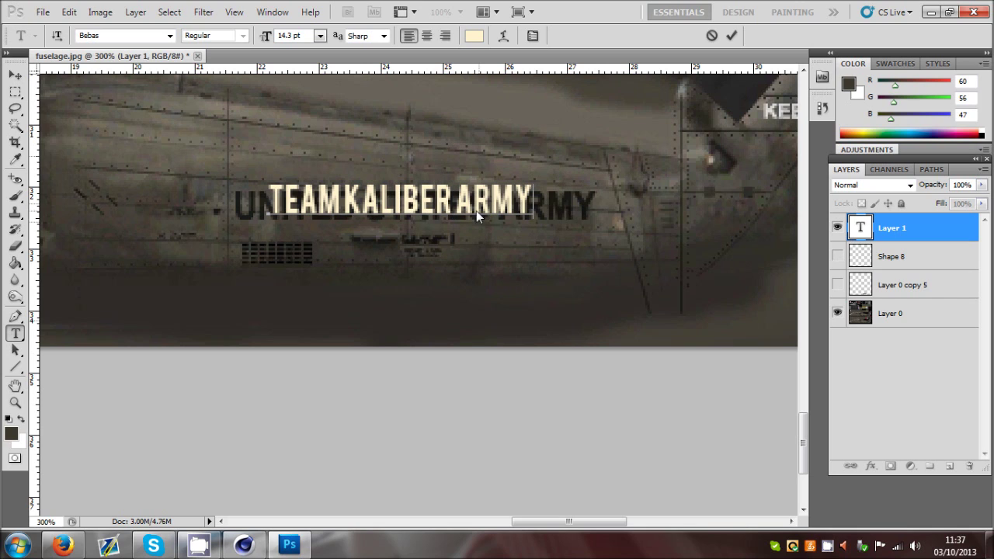
{"action": "left_click", "coordinate": [451, 208]}
{"action": "left_click", "coordinate": [349, 209]}
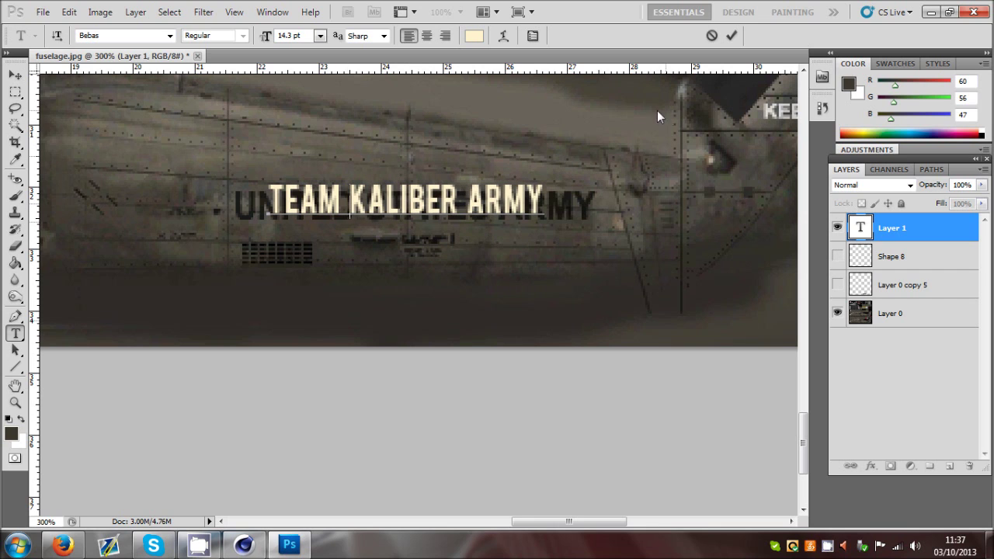
{"action": "left_click", "coordinate": [731, 35]}
{"action": "left_click", "coordinate": [16, 73]}
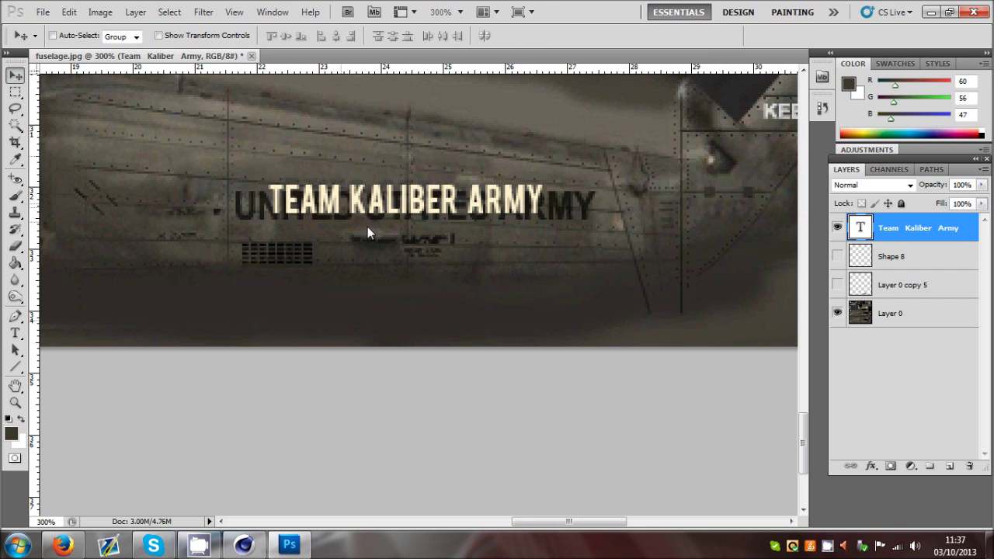
{"action": "left_click_drag", "start_coordinate": [368, 226], "coordinate": [375, 266]}
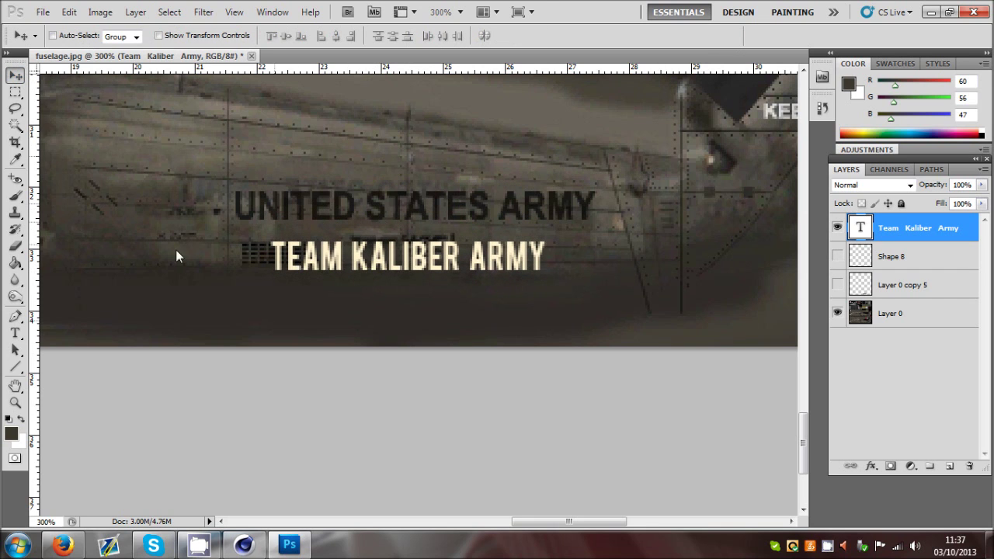
{"action": "left_click", "coordinate": [14, 333]}
{"action": "triple_click", "coordinate": [422, 270]}
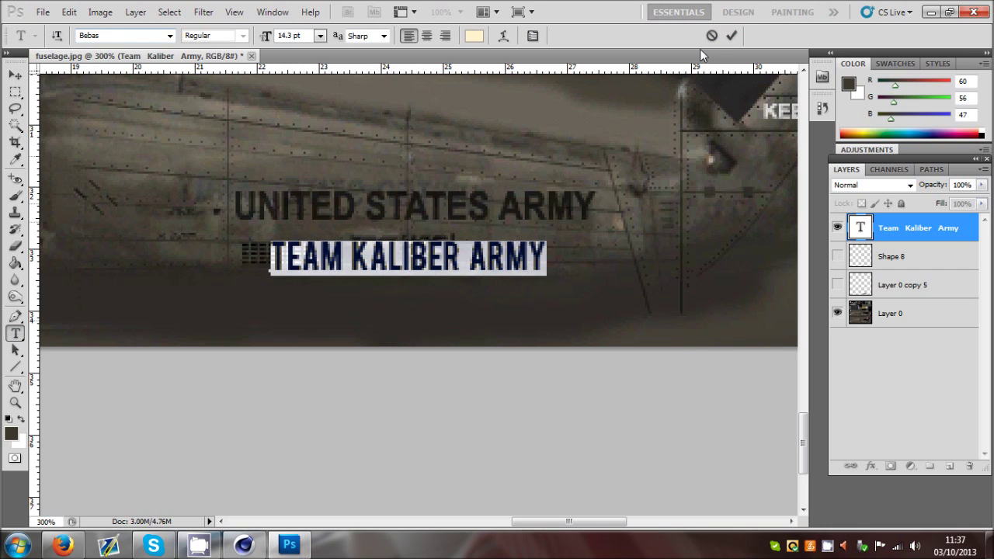
{"action": "left_click", "coordinate": [731, 38]}
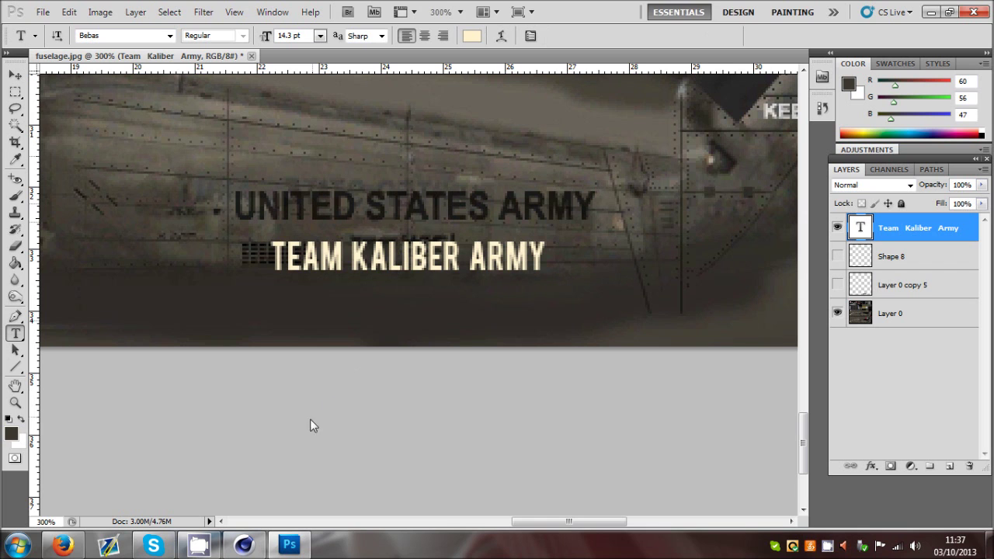
{"action": "key", "text": "alt+Tab"}
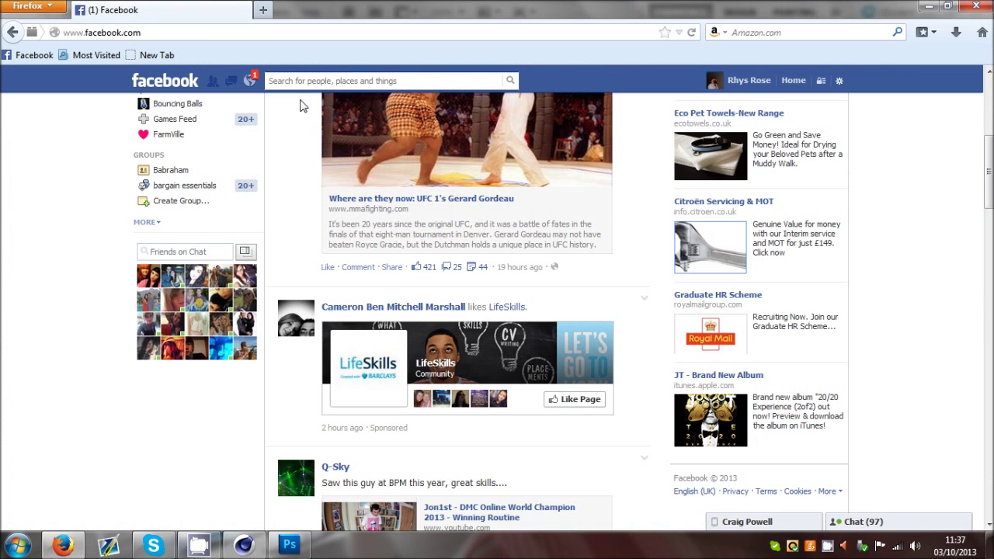
{"action": "left_click", "coordinate": [262, 10]}
{"action": "type", "text": "daf"}
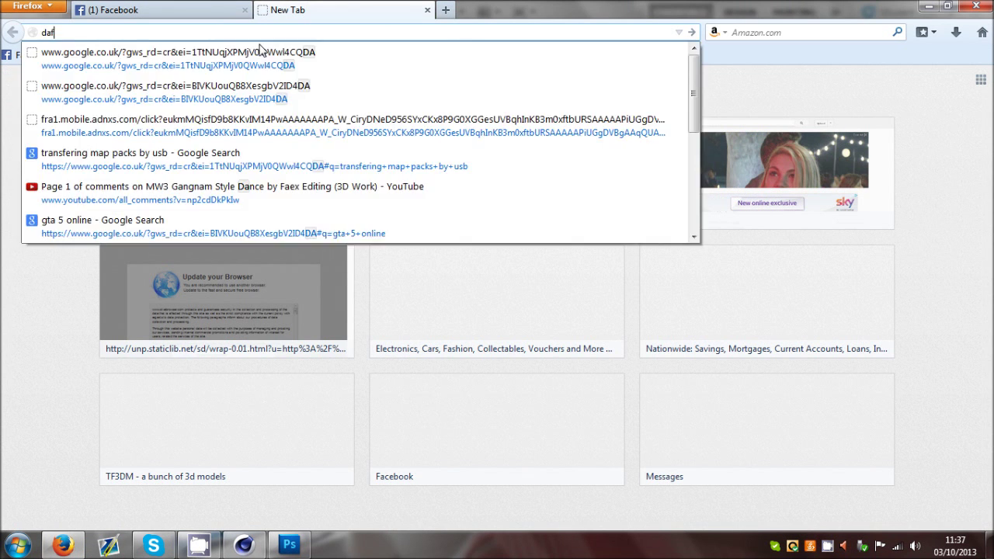
{"action": "type", "text": "ont"}
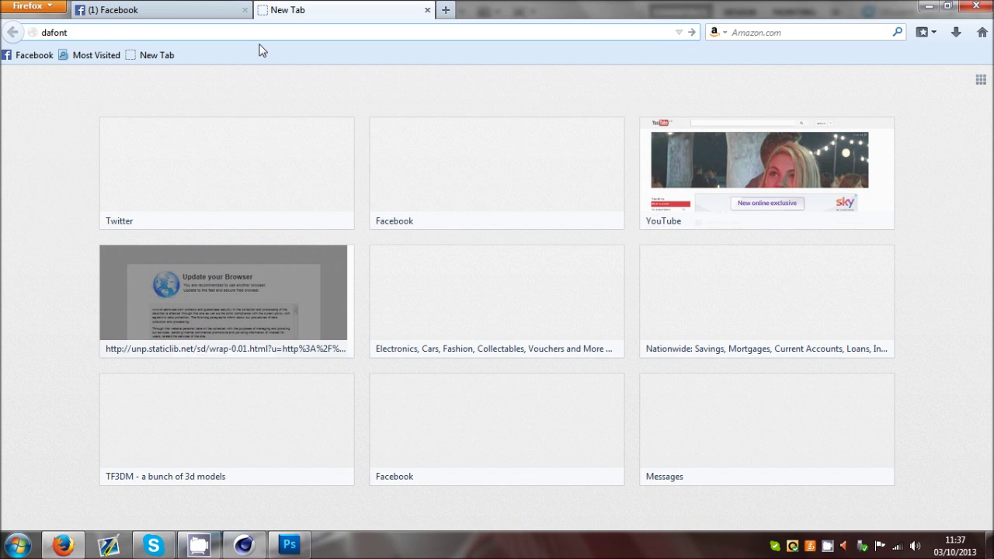
{"action": "key", "text": "BackSpace"}
{"action": "key", "text": "BackSpace"}
{"action": "key", "text": "BackSpace"}
{"action": "key", "text": "BackSpace"}
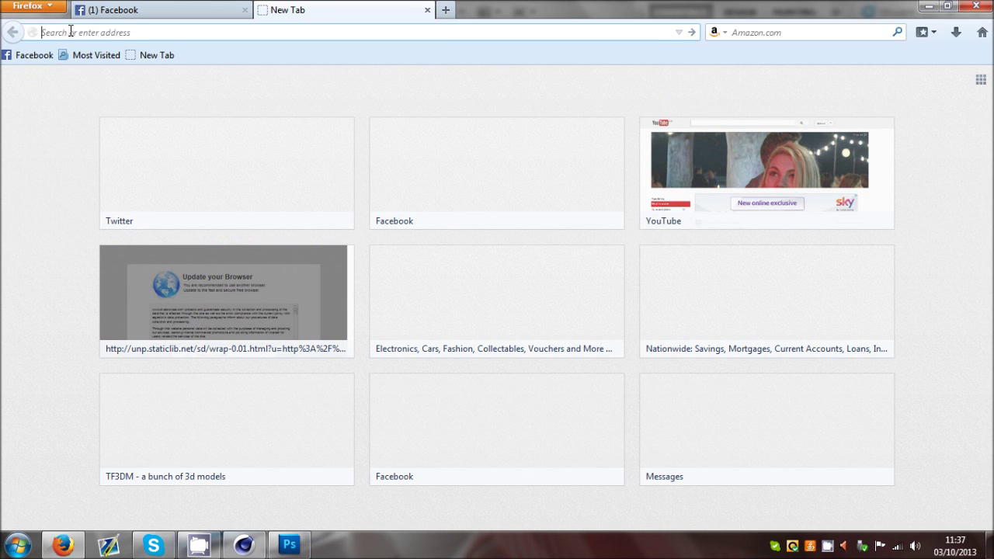
{"action": "left_click", "coordinate": [427, 10]}
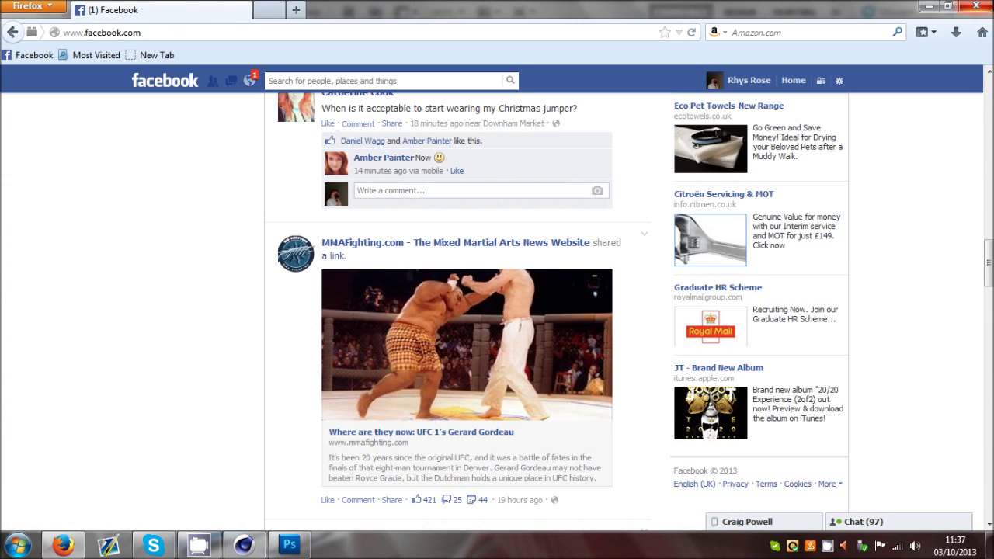
{"action": "left_click", "coordinate": [928, 7]}
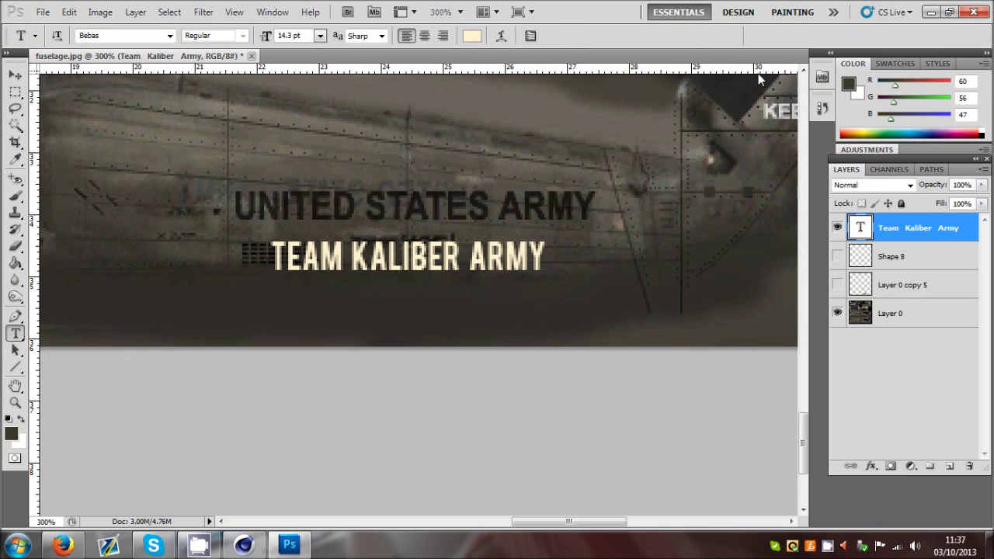
- Reposition the TEAM KALIBER ARMY text directly beneath UNITED STATES ARMY so that both lines start at about the same point
{"action": "key", "text": "v"}
{"action": "left_click_drag", "start_coordinate": [384, 269], "coordinate": [448, 310]}
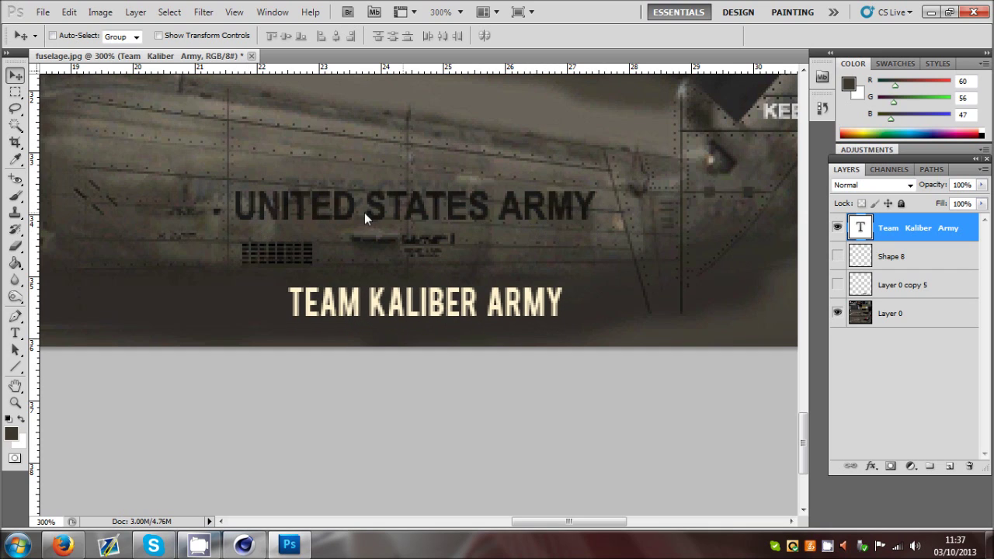
{"action": "left_click_drag", "start_coordinate": [438, 290], "coordinate": [380, 263]}
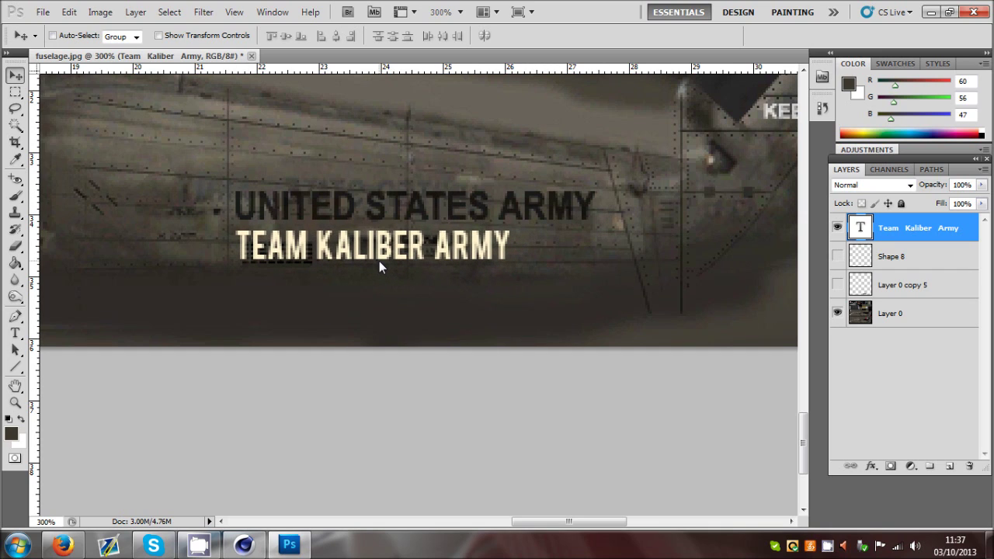
- Stretch the TEAM KALIBER ARMY text to 131.75% width to match the original lettering's length, and nudge it slightly to align both ends
{"action": "left_click", "coordinate": [69, 12]}
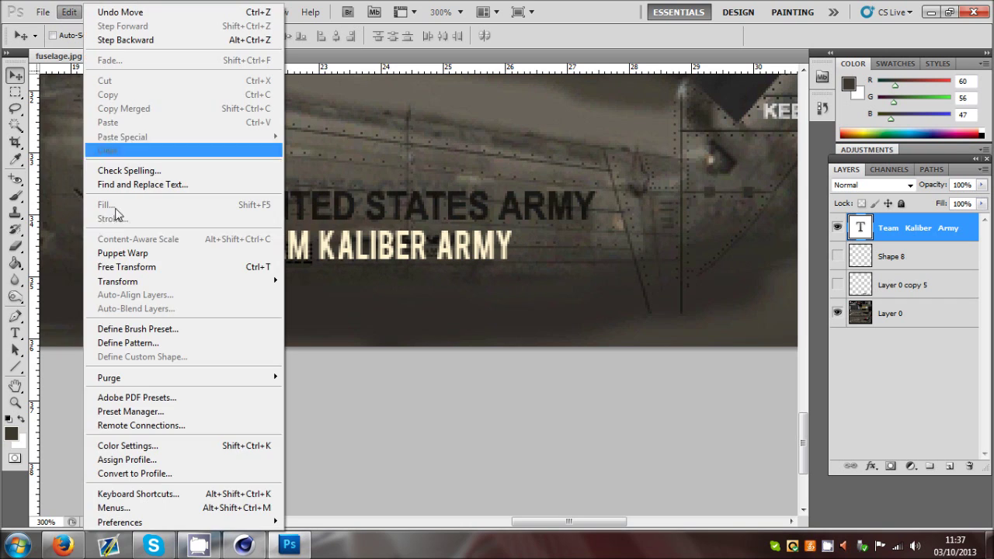
{"action": "left_click", "coordinate": [132, 266]}
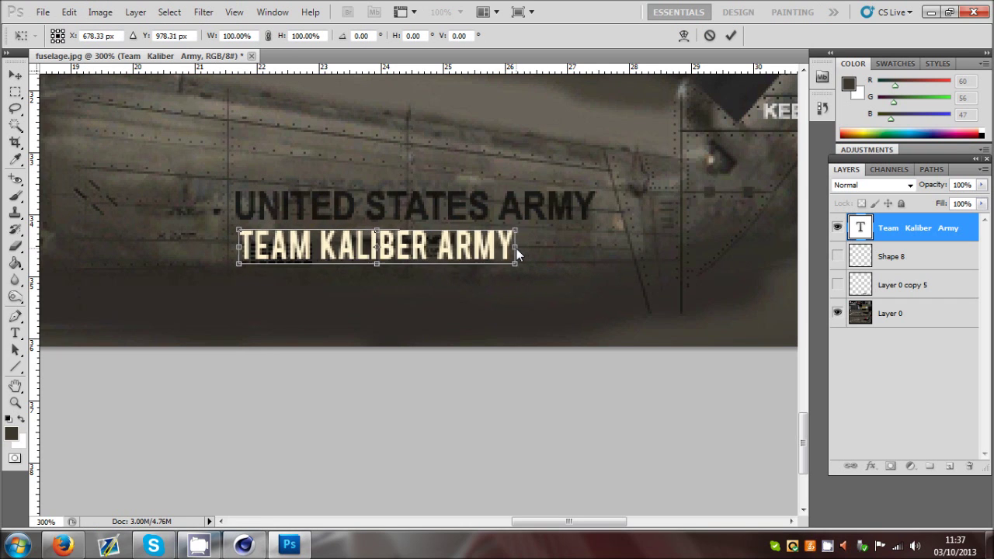
{"action": "left_click_drag", "start_coordinate": [516, 249], "coordinate": [604, 248]}
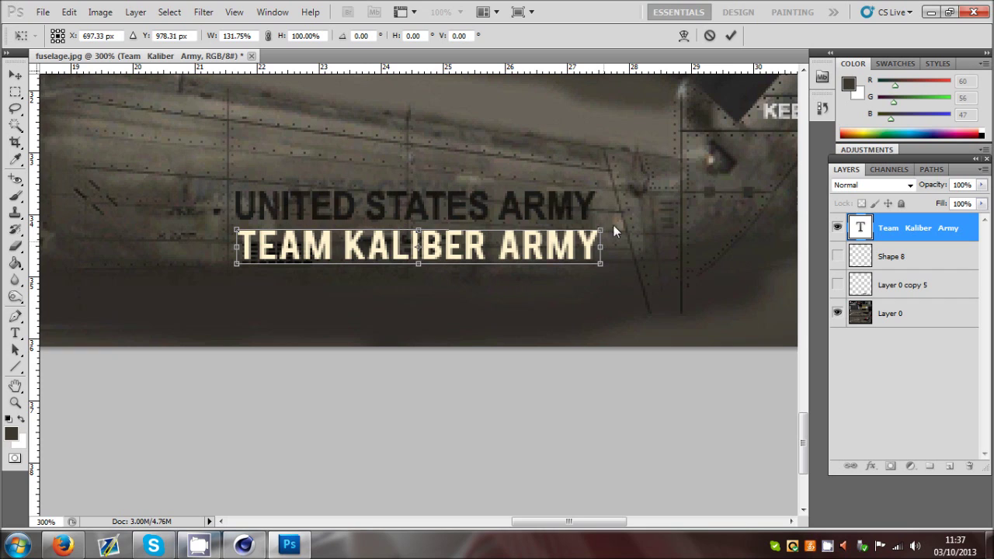
{"action": "left_click", "coordinate": [731, 36]}
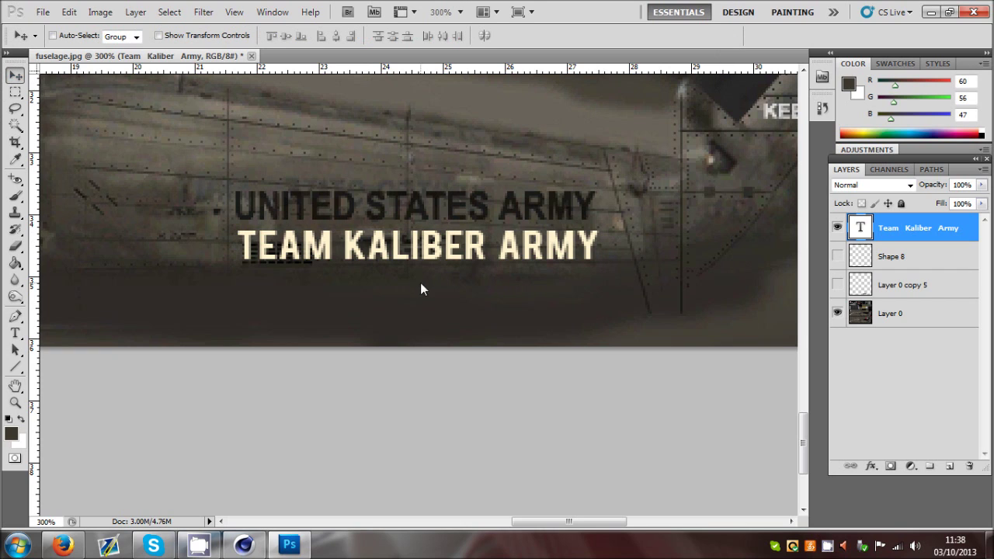
{"action": "key", "text": "Left"}
{"action": "key", "text": "Left"}
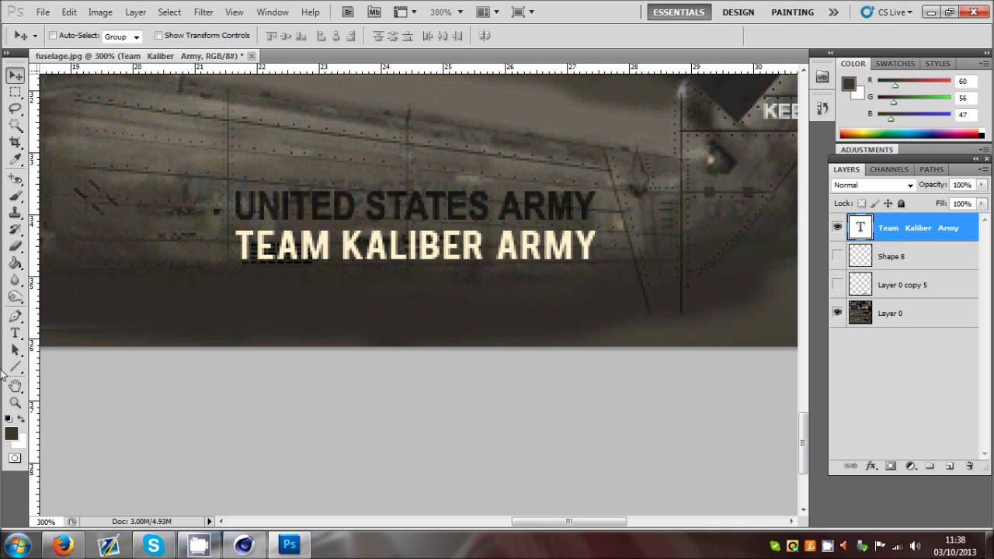
- Recolour the TEAM KALIBER ARMY text to the dark brown #1b1813 sampled from the original lettering
{"action": "left_click", "coordinate": [15, 332]}
{"action": "triple_click", "coordinate": [361, 246]}
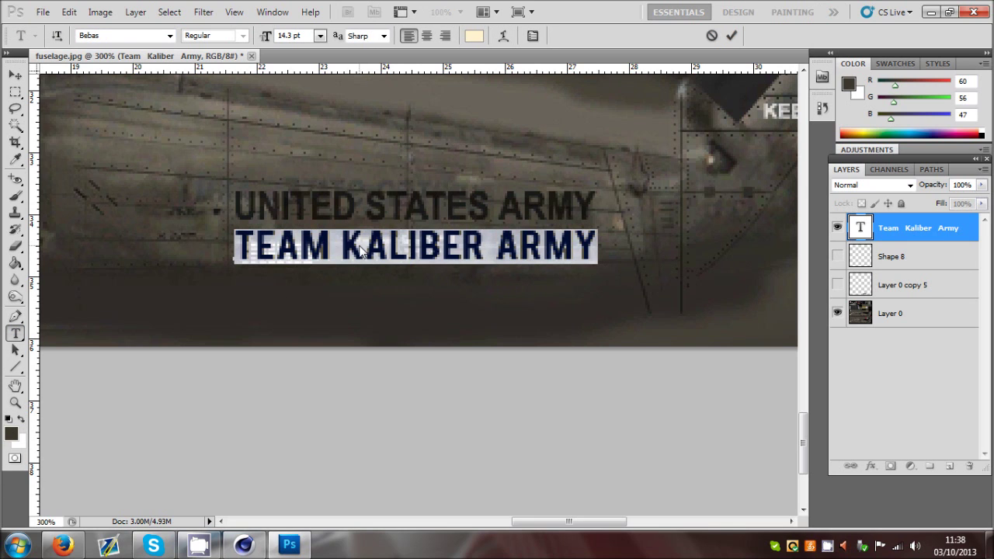
{"action": "left_click", "coordinate": [474, 35]}
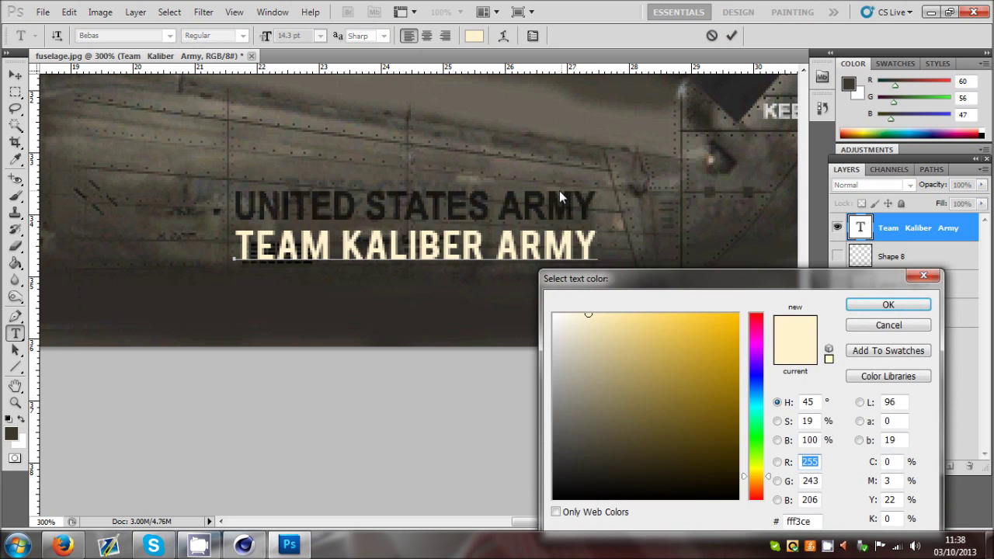
{"action": "left_click", "coordinate": [893, 326]}
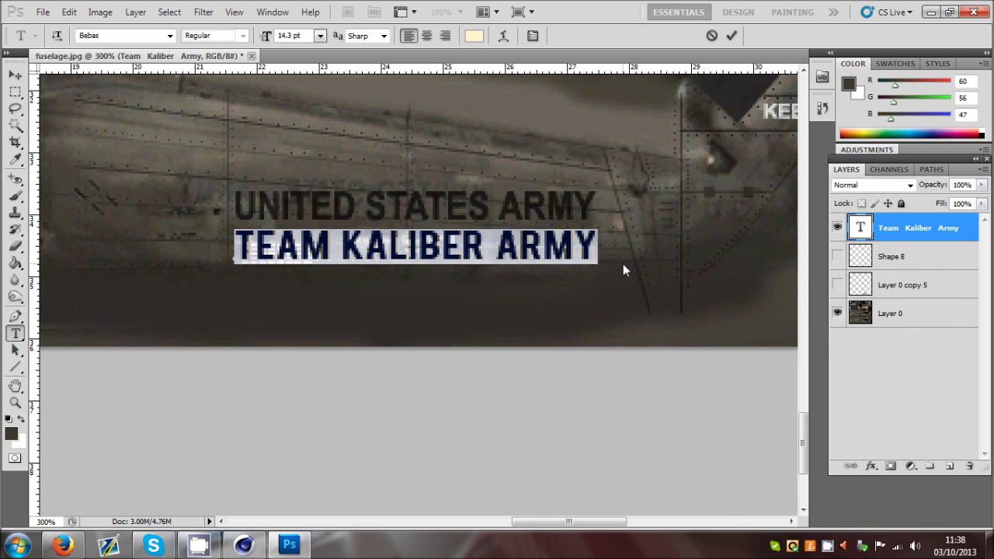
{"action": "left_click", "coordinate": [474, 37]}
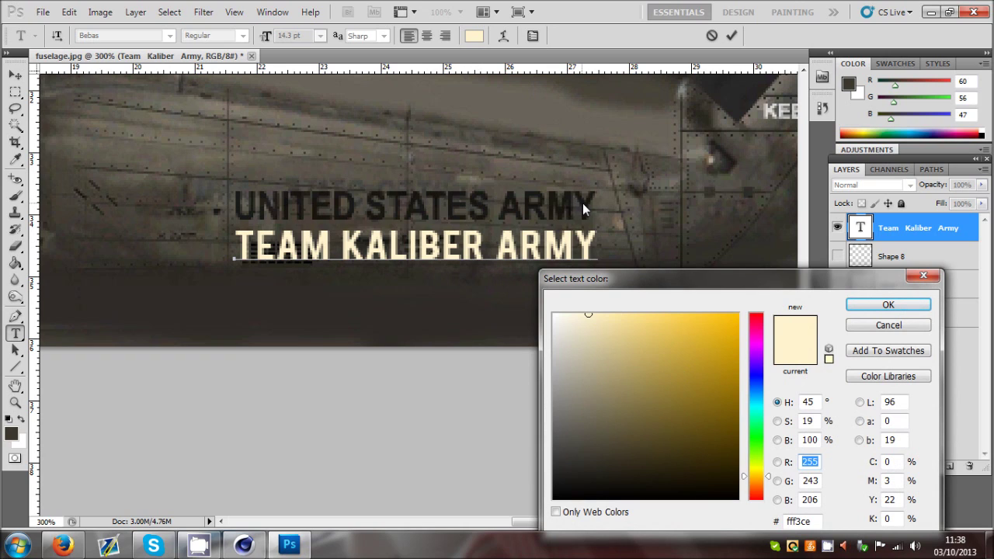
{"action": "left_click", "coordinate": [336, 197]}
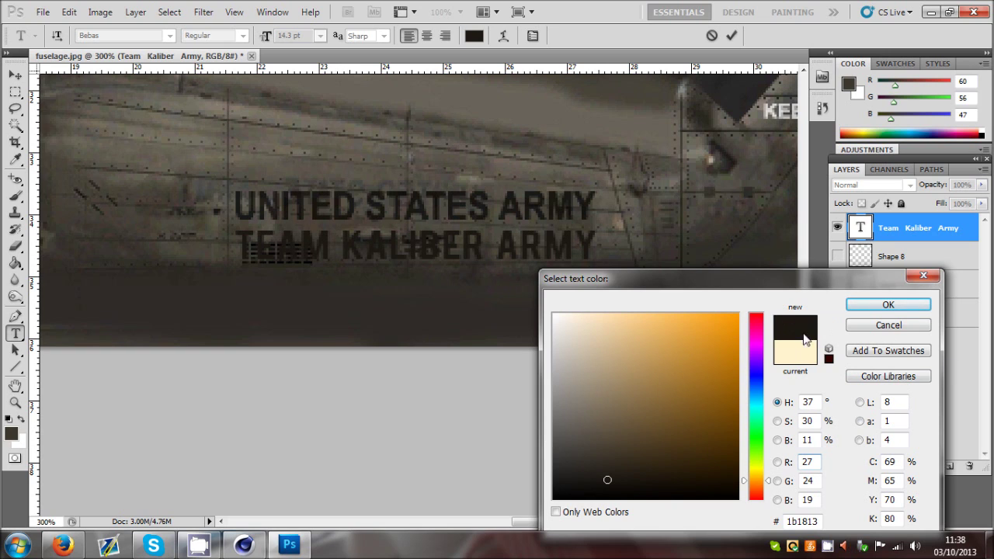
{"action": "left_click", "coordinate": [888, 304]}
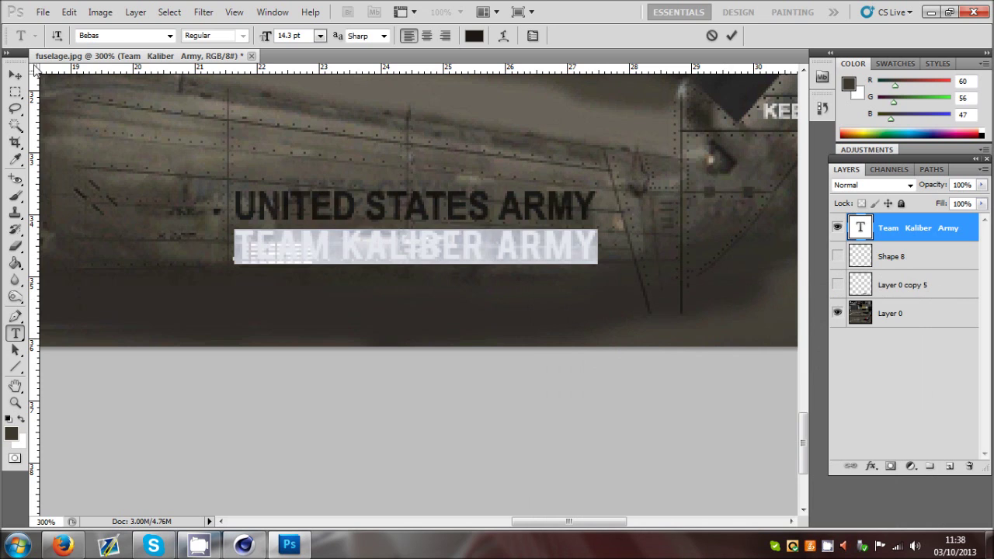
{"action": "key", "text": "ctrl+Return"}
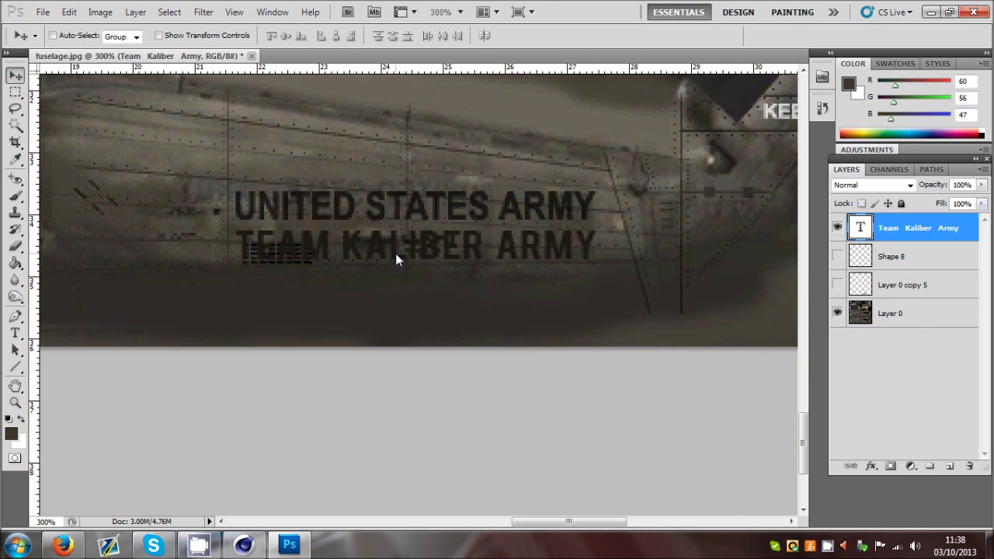
- Move the TEAM KALIBER ARMY text exactly over UNITED STATES ARMY and show the seam-line and patch layers again
{"action": "left_click_drag", "start_coordinate": [395, 253], "coordinate": [393, 212]}
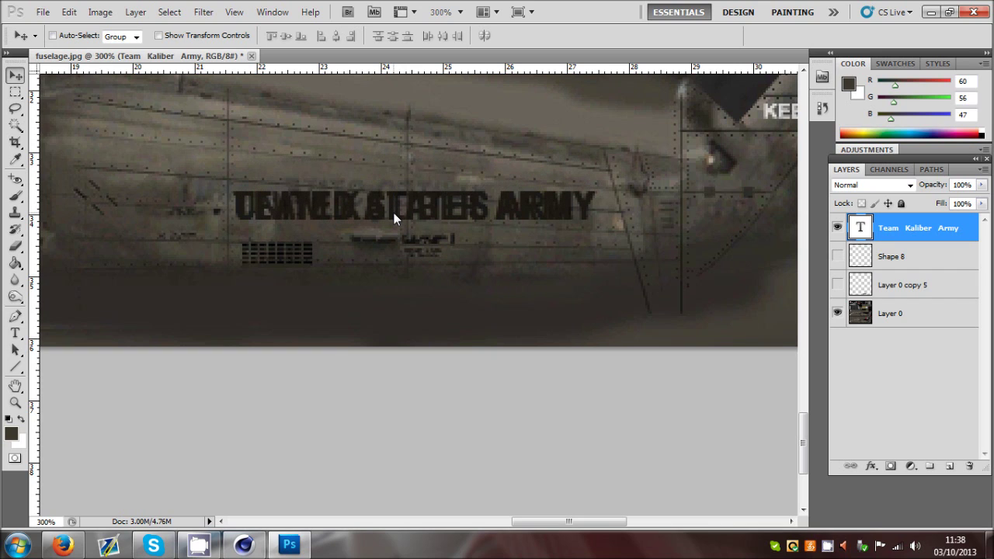
{"action": "left_click", "coordinate": [837, 257]}
{"action": "left_click", "coordinate": [837, 285]}
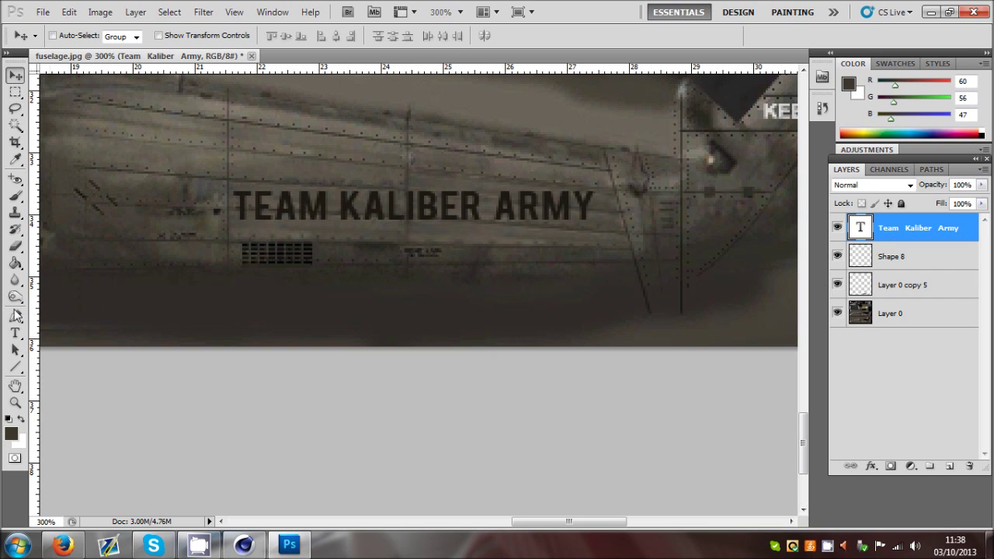
{"action": "left_click", "coordinate": [15, 402]}
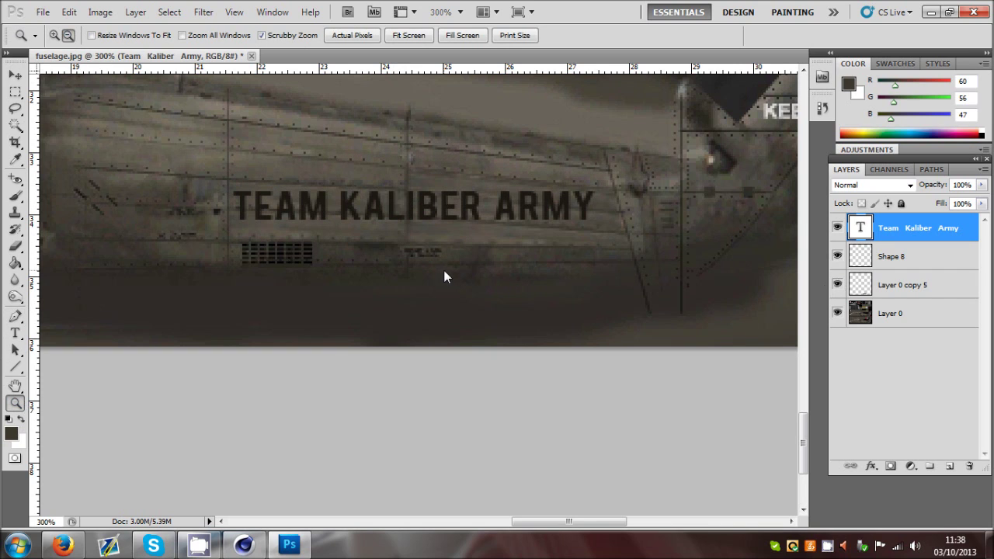
{"action": "left_click", "coordinate": [502, 291], "text": "alt"}
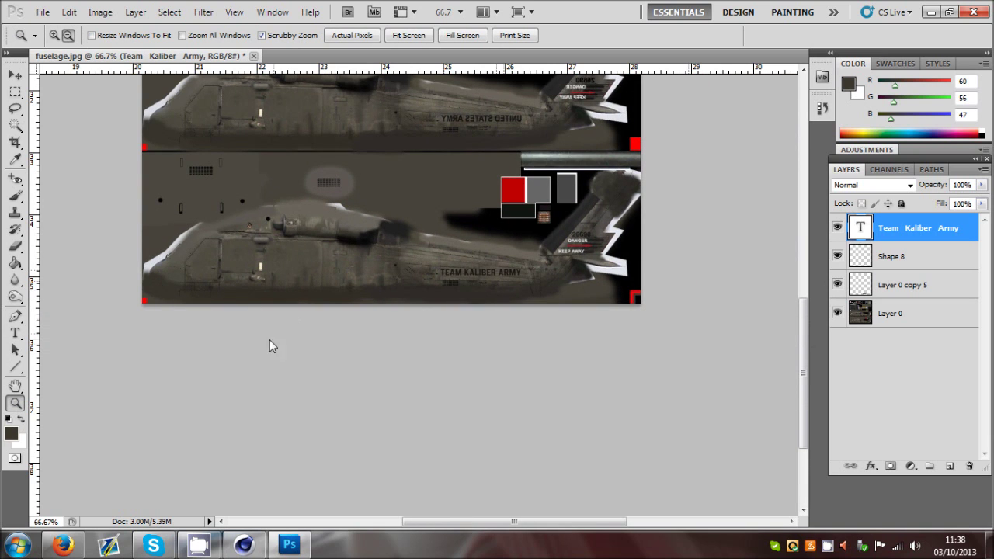
{"action": "left_click", "coordinate": [15, 75]}
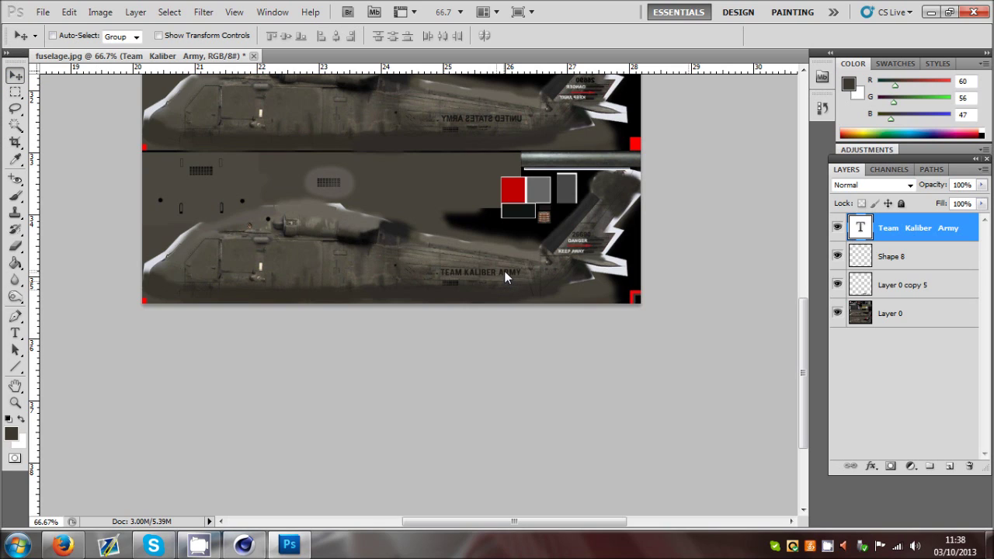
- Rotate the TEAM KALIBER ARMY text on the lower fuselage very slightly clockwise with Free Transform
{"action": "left_click", "coordinate": [15, 402]}
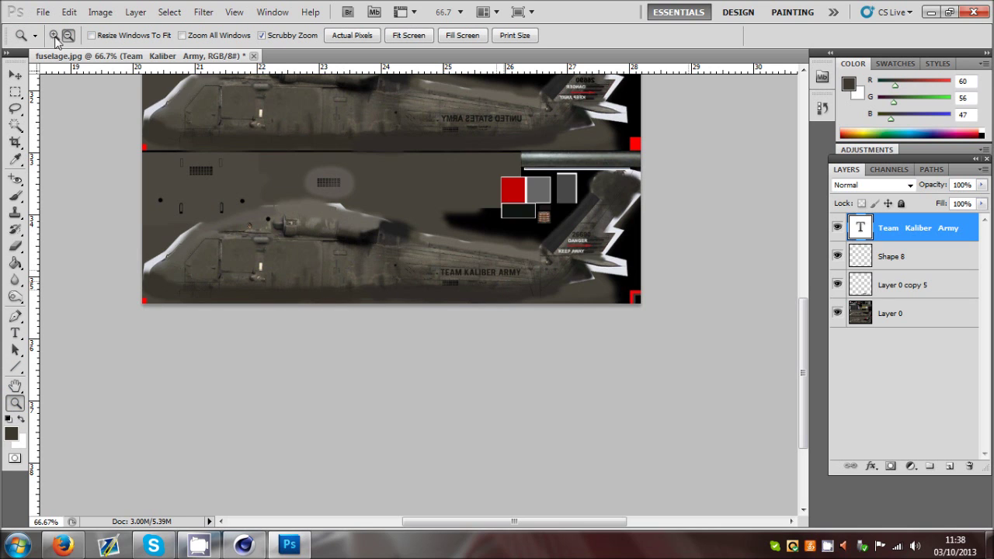
{"action": "left_click", "coordinate": [542, 257]}
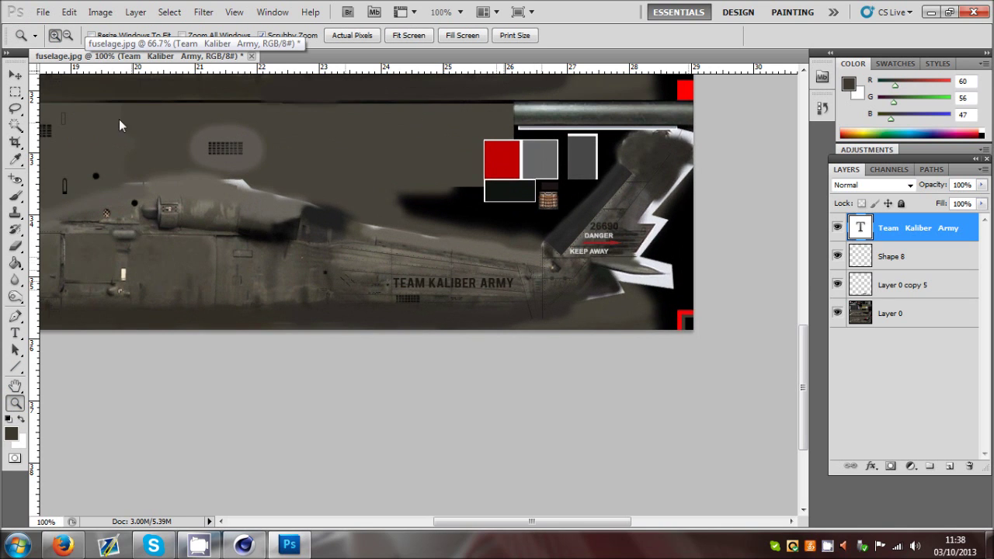
{"action": "left_click", "coordinate": [15, 75]}
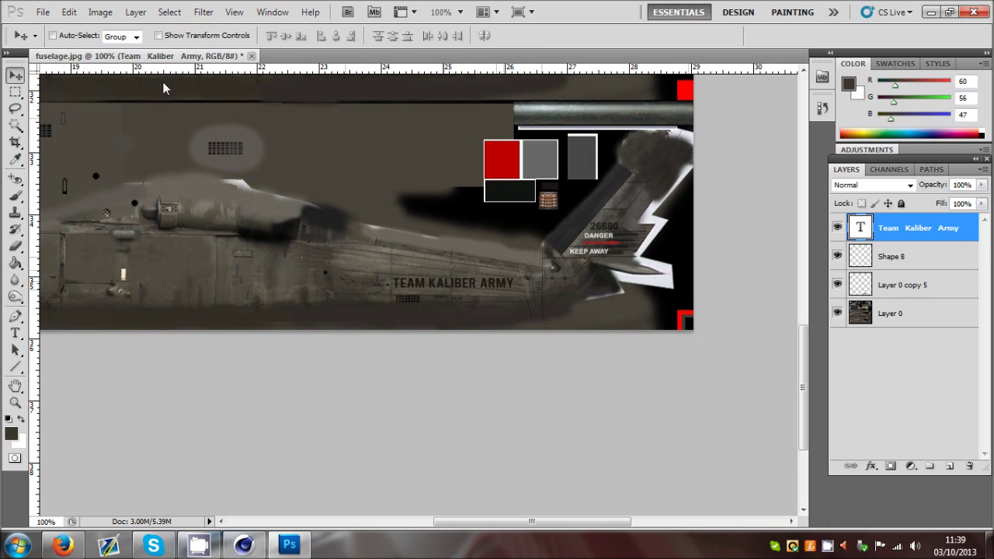
{"action": "key", "text": "ctrl+t"}
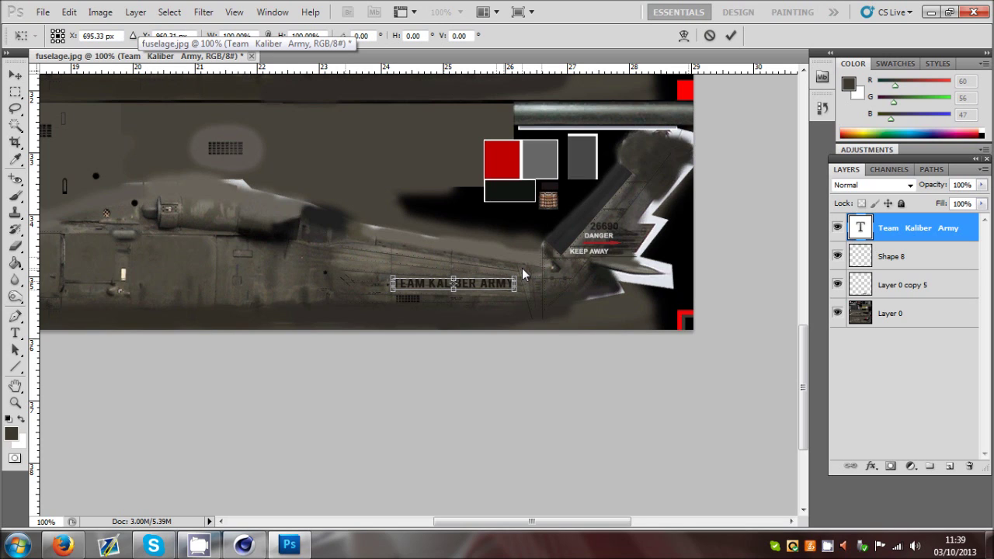
{"action": "left_click_drag", "start_coordinate": [527, 275], "coordinate": [527, 277]}
{"action": "left_click", "coordinate": [731, 36]}
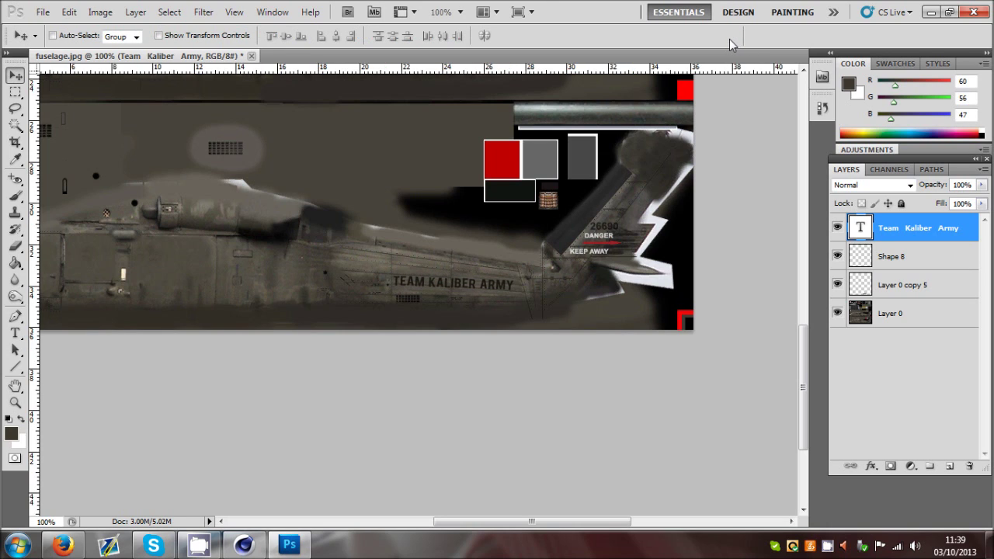
- Hide the TEAM KALIBER ARMY text and Shape 8 layers, select Layer 0 copy 5, and toggle its visibility to check the patch
{"action": "left_click", "coordinate": [15, 75]}
{"action": "left_click_drag", "start_coordinate": [808, 361], "coordinate": [819, 322]}
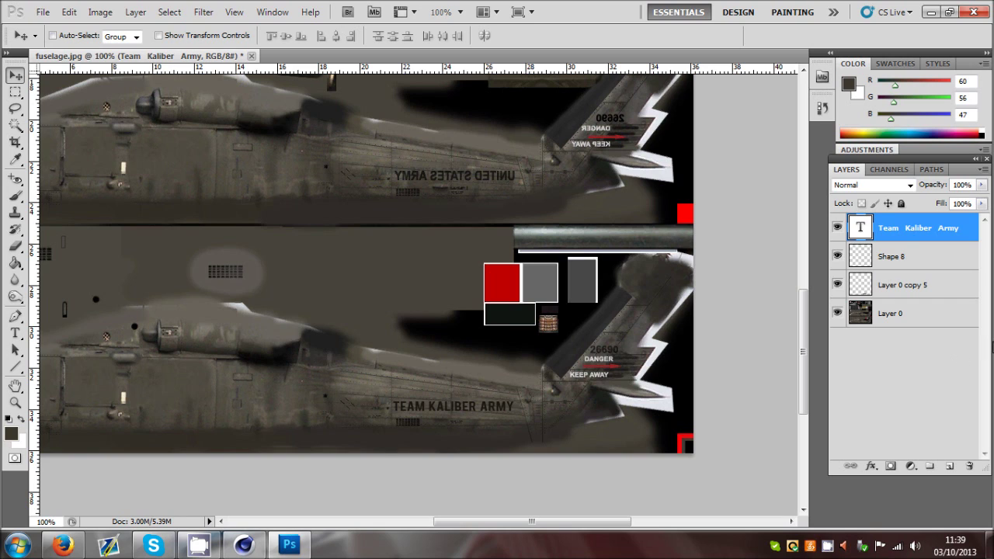
{"action": "left_click", "coordinate": [837, 285]}
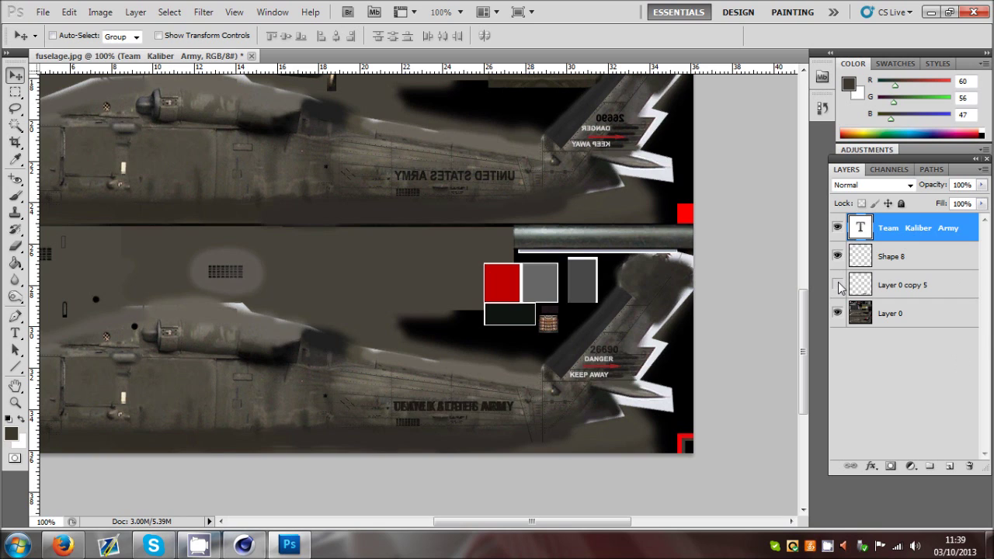
{"action": "left_click", "coordinate": [837, 285]}
{"action": "left_click", "coordinate": [937, 285]}
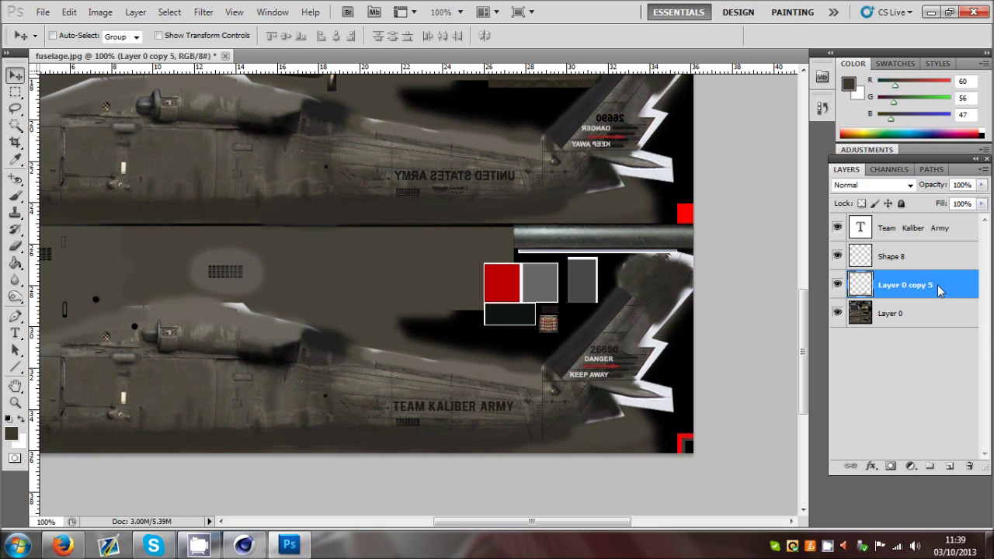
{"action": "left_click", "coordinate": [836, 256]}
{"action": "left_click", "coordinate": [837, 228]}
{"action": "left_click", "coordinate": [837, 285]}
{"action": "left_click", "coordinate": [837, 285]}
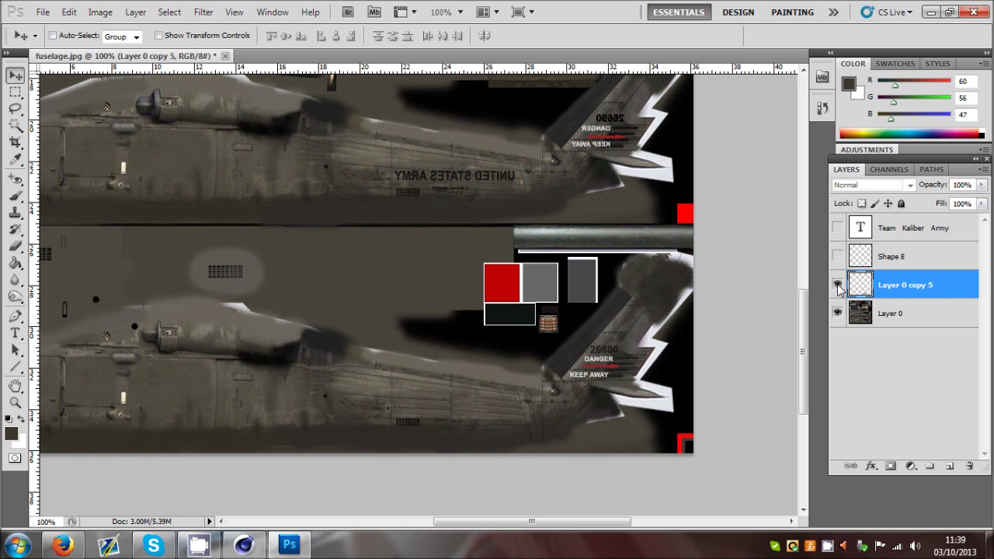
{"action": "left_click", "coordinate": [837, 285]}
{"action": "left_click", "coordinate": [837, 285]}
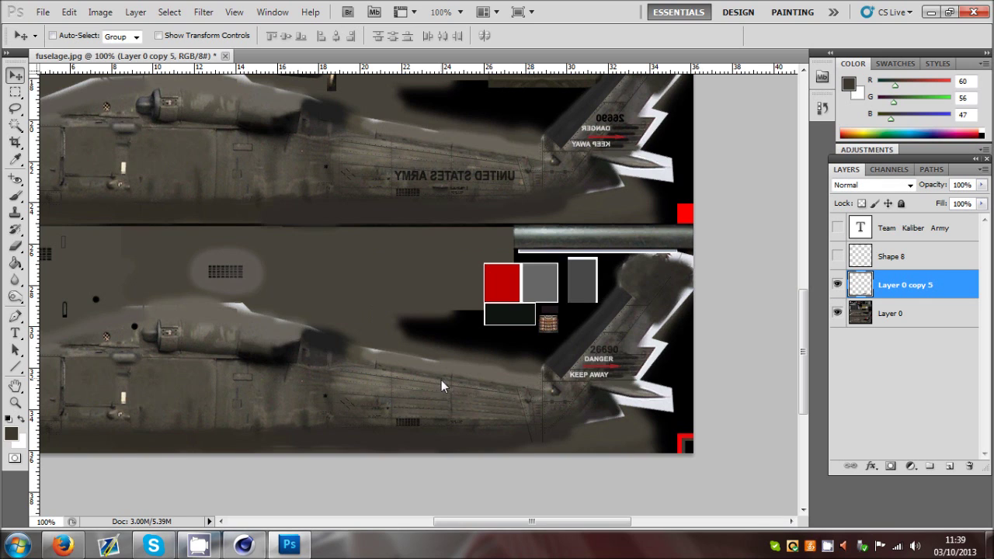
- Duplicate the patch layer Layer 0 copy 5 and move the copy straight up over the mirrored UNITED STATES ARMY lettering
{"action": "key", "text": "ctrl+j"}
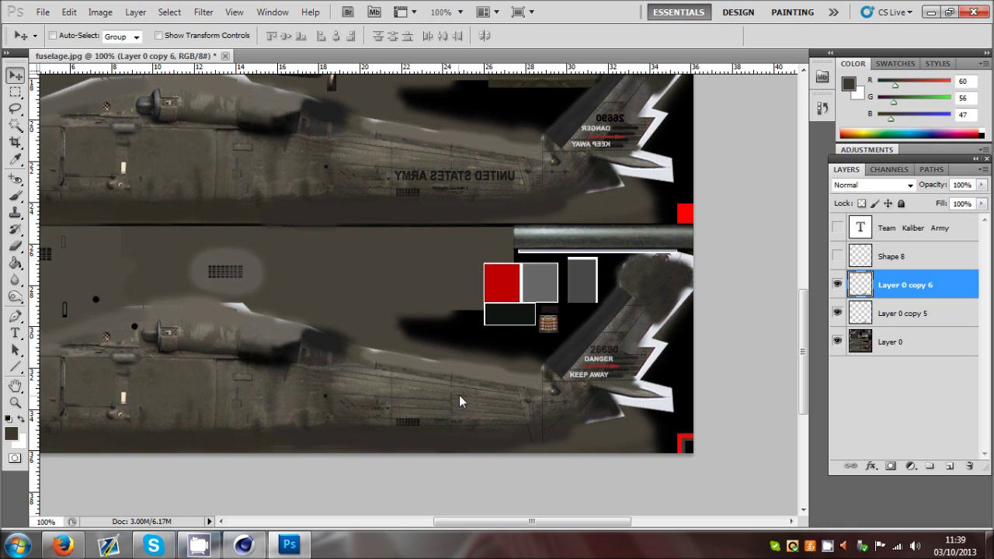
{"action": "key", "text": "shift+Up"}
{"action": "key", "text": "shift+Up"}
{"action": "key", "text": "shift+Up"}
{"action": "key", "text": "shift+Up"}
{"action": "key", "text": "shift+Up"}
{"action": "key", "text": "shift+Up"}
{"action": "key", "text": "shift+Up"}
{"action": "key", "text": "shift+Up"}
{"action": "key", "text": "shift+Up"}
{"action": "key", "text": "shift+Up"}
{"action": "key", "text": "shift+Up"}
{"action": "key", "text": "shift+Up"}
{"action": "key", "text": "shift+Up"}
{"action": "key", "text": "shift+Up"}
{"action": "key", "text": "shift+Up"}
{"action": "key", "text": "shift+Up"}
{"action": "key", "text": "shift+Up"}
{"action": "key", "text": "shift+Up"}
{"action": "key", "text": "shift+Up"}
{"action": "key", "text": "shift+Up"}
{"action": "key", "text": "shift+Up"}
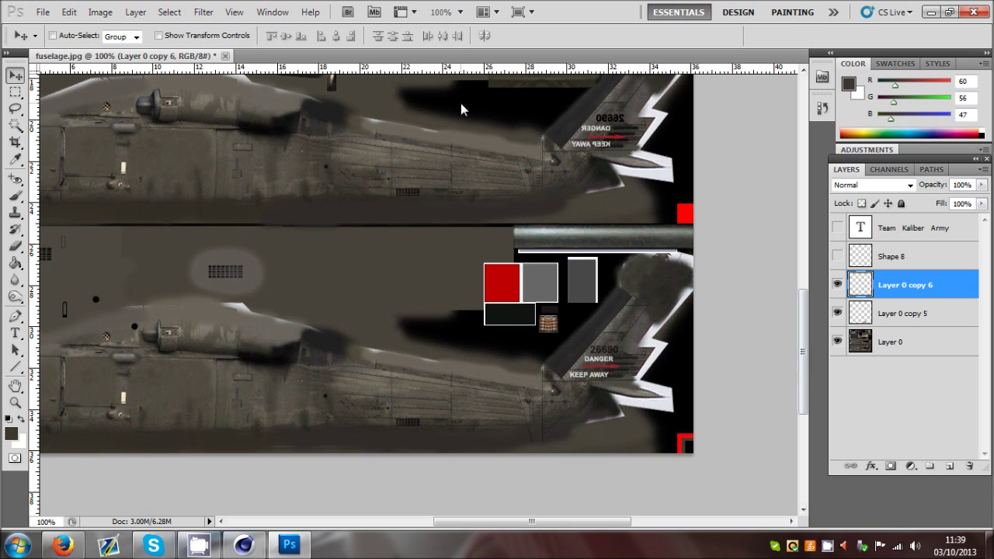
{"action": "left_click", "coordinate": [946, 390]}
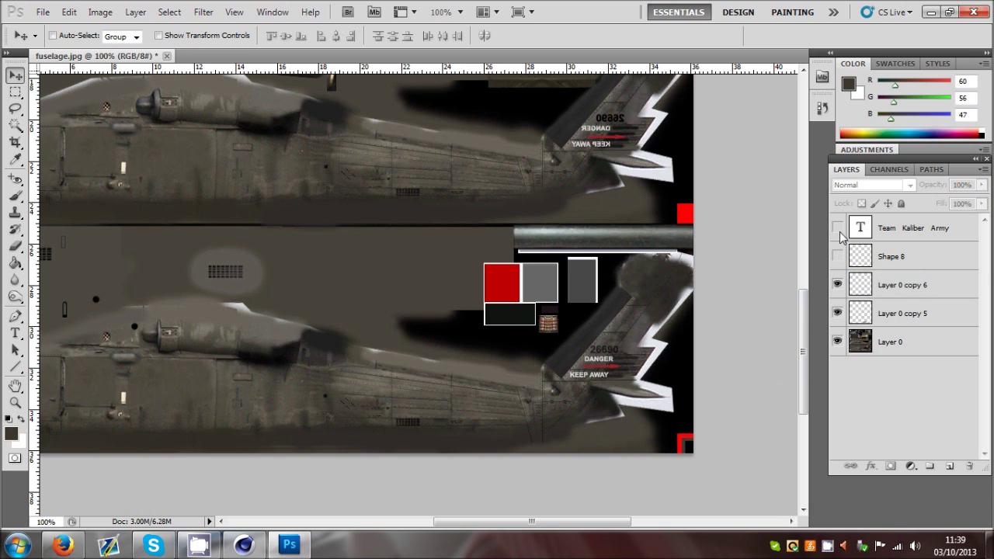
- Show the Shape 8 seam-line layer again and duplicate it
{"action": "left_click", "coordinate": [838, 257]}
{"action": "left_click", "coordinate": [876, 262]}
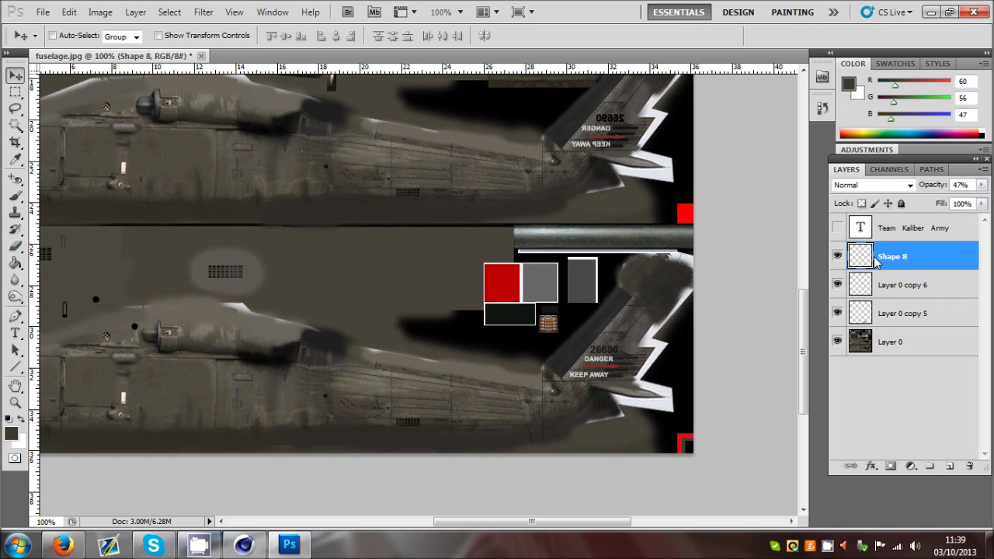
{"action": "key", "text": "ctrl+j"}
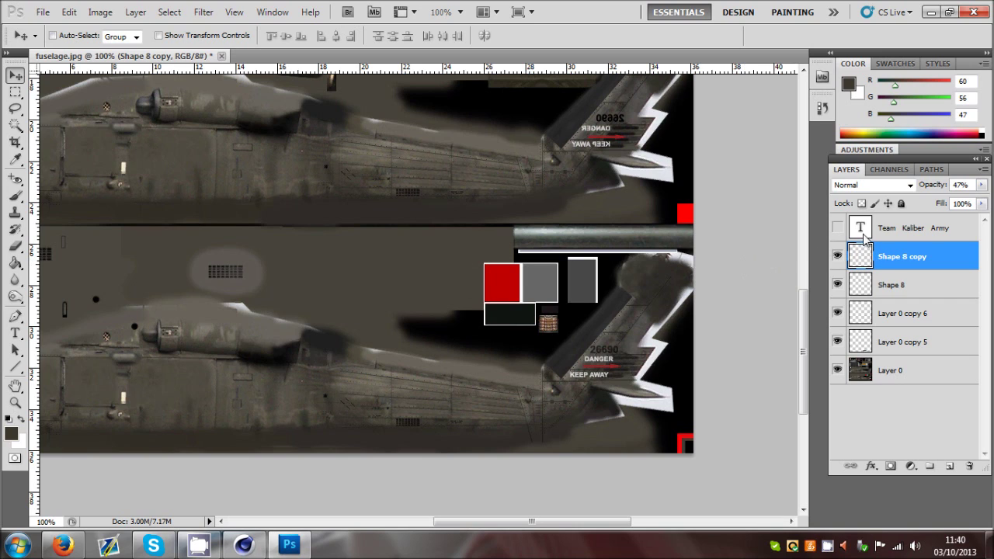
- Show the TEAM KALIBER ARMY text layer, duplicate it, and move the copy straight up towards the upper fuselage
{"action": "left_click", "coordinate": [837, 228]}
{"action": "left_click", "coordinate": [923, 235]}
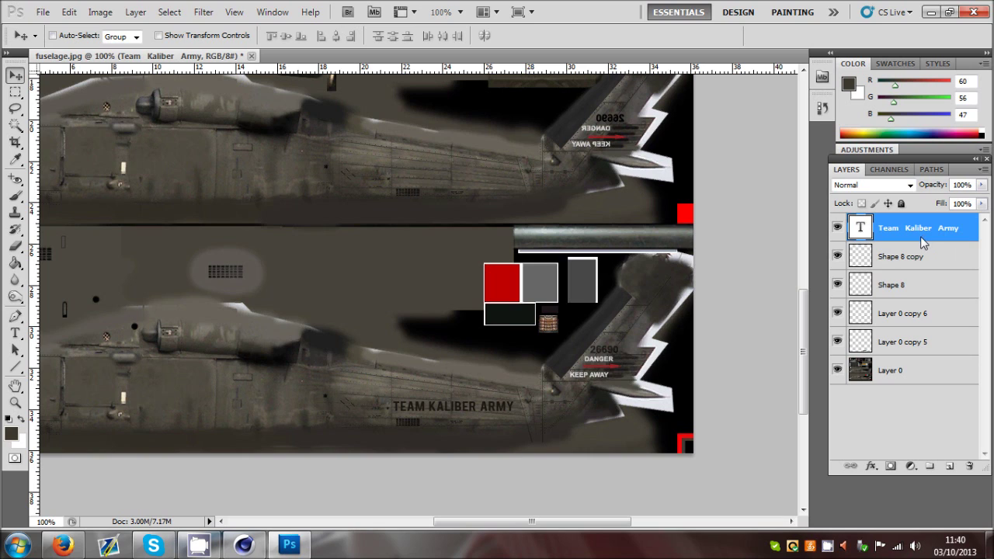
{"action": "key", "text": "ctrl+j"}
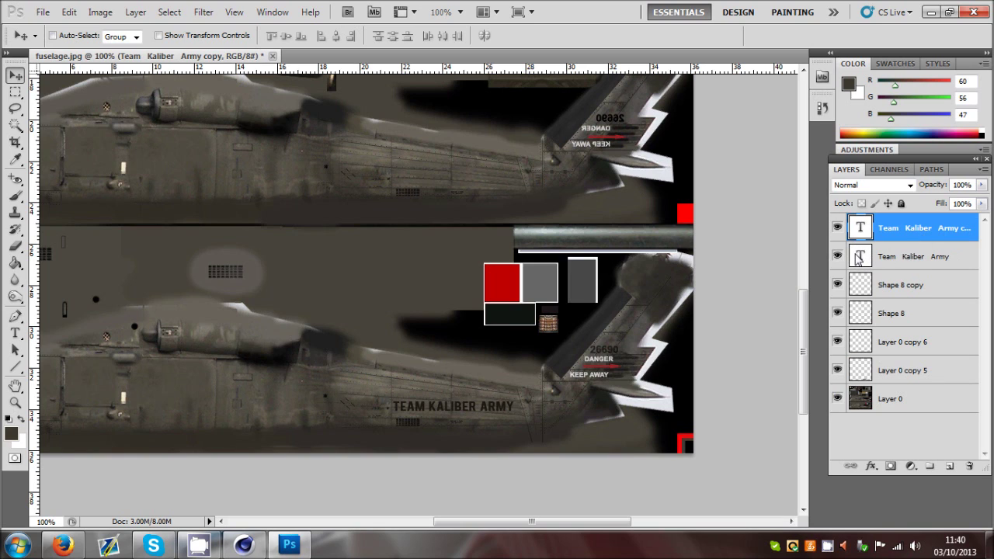
{"action": "key", "text": "shift+Up"}
{"action": "key", "text": "shift+Up"}
{"action": "key", "text": "shift+Up"}
{"action": "key", "text": "shift+Up"}
{"action": "key", "text": "shift+Up"}
{"action": "key", "text": "shift+Up"}
{"action": "key", "text": "shift+Up"}
{"action": "key", "text": "shift+Up"}
{"action": "key", "text": "shift+Up"}
{"action": "key", "text": "shift+Up"}
{"action": "key", "text": "shift+Up"}
{"action": "key", "text": "shift+Up"}
{"action": "key", "text": "shift+Up"}
{"action": "key", "text": "shift+Up"}
{"action": "key", "text": "shift+Up"}
{"action": "key", "text": "shift+Up"}
{"action": "key", "text": "shift+Up"}
{"action": "key", "text": "shift+Up"}
{"action": "key", "text": "shift+Up"}
{"action": "key", "text": "shift+Up"}
{"action": "key", "text": "shift+Up"}
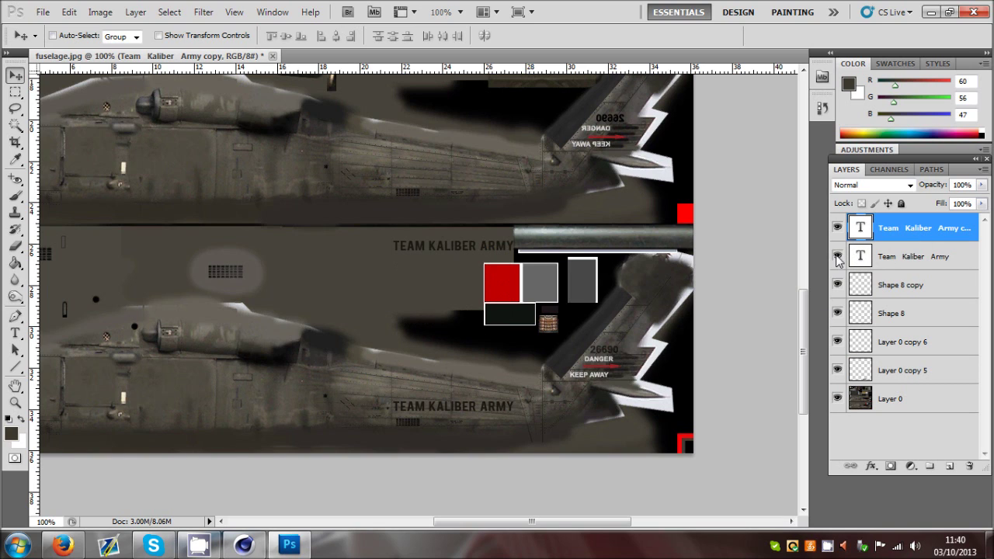
- Hide the original text, seam-line and patch layers, and move the text copy up to just above the mirrored UNITED STATES ARMY lettering
{"action": "left_click_drag", "start_coordinate": [837, 256], "coordinate": [839, 370]}
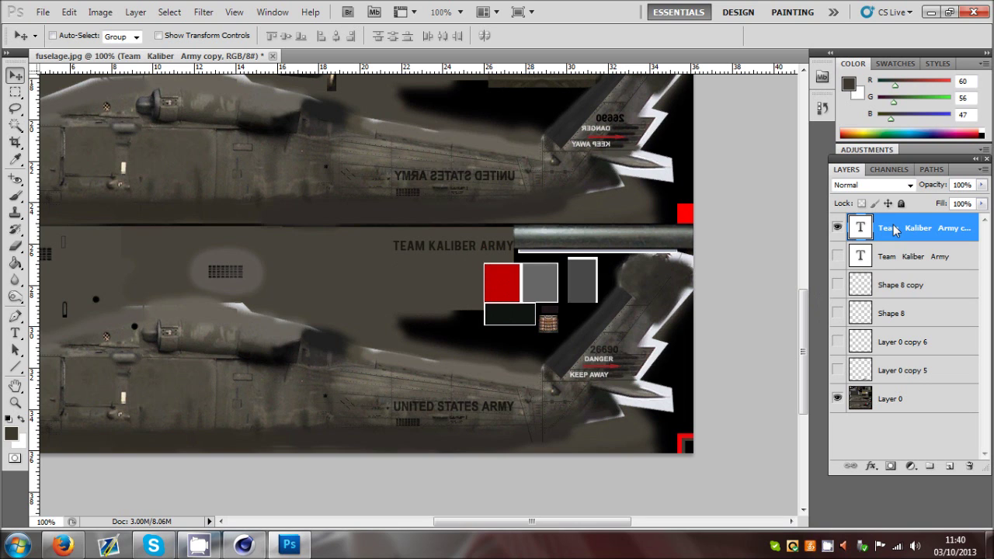
{"action": "key", "text": "shift+Up"}
{"action": "key", "text": "shift+Up"}
{"action": "key", "text": "shift+Up"}
{"action": "key", "text": "shift+Up"}
{"action": "key", "text": "shift+Up"}
{"action": "key", "text": "shift+Up"}
{"action": "key", "text": "shift+Up"}
{"action": "key", "text": "shift+Up"}
{"action": "key", "text": "shift+Up"}
{"action": "key", "text": "shift+Up"}
{"action": "key", "text": "shift+Up"}
{"action": "key", "text": "shift+Up"}
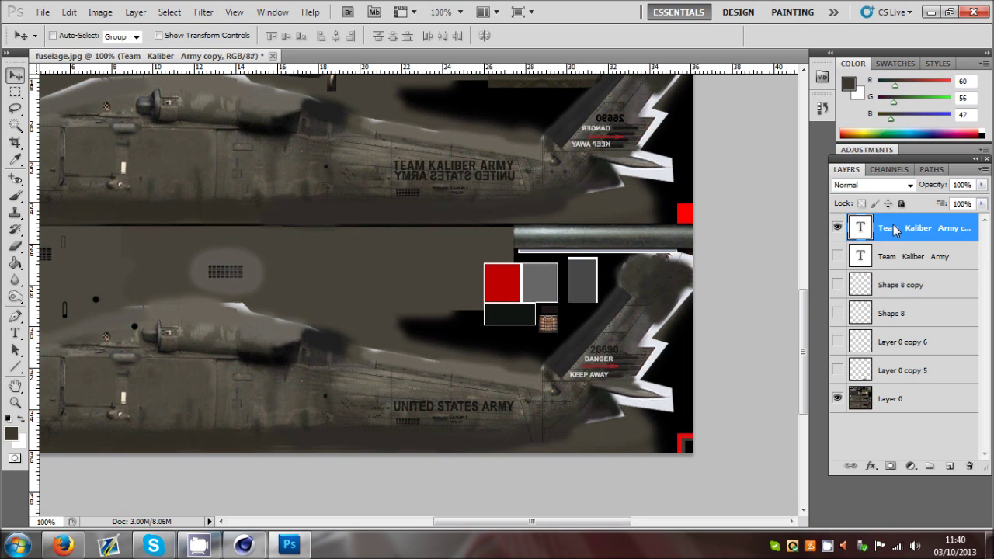
- Flip the text copy horizontally to -100.62% width, aligning both ends with the mirrored UNITED STATES ARMY lettering
{"action": "left_click", "coordinate": [64, 17]}
{"action": "left_click", "coordinate": [132, 265]}
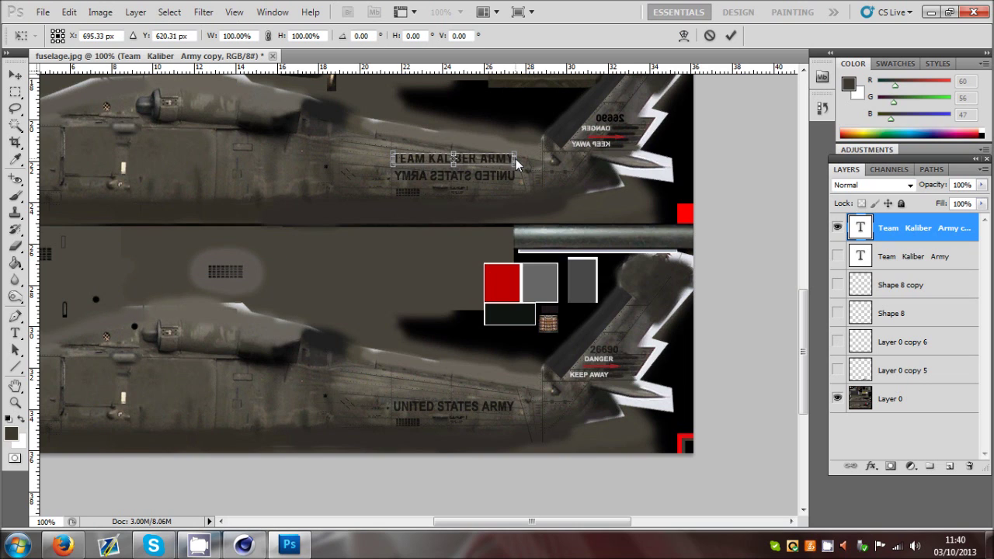
{"action": "key", "text": "shift+Right"}
{"action": "key", "text": "shift+Right"}
{"action": "key", "text": "shift+Right"}
{"action": "key", "text": "shift+Right"}
{"action": "key", "text": "shift+Right"}
{"action": "key", "text": "shift+Right"}
{"action": "key", "text": "shift+Right"}
{"action": "key", "text": "shift+Right"}
{"action": "key", "text": "shift+Right"}
{"action": "key", "text": "shift+Right"}
{"action": "key", "text": "shift+Right"}
{"action": "key", "text": "shift+Right"}
{"action": "key", "text": "shift+Right"}
{"action": "key", "text": "shift+Right"}
{"action": "key", "text": "shift+Right"}
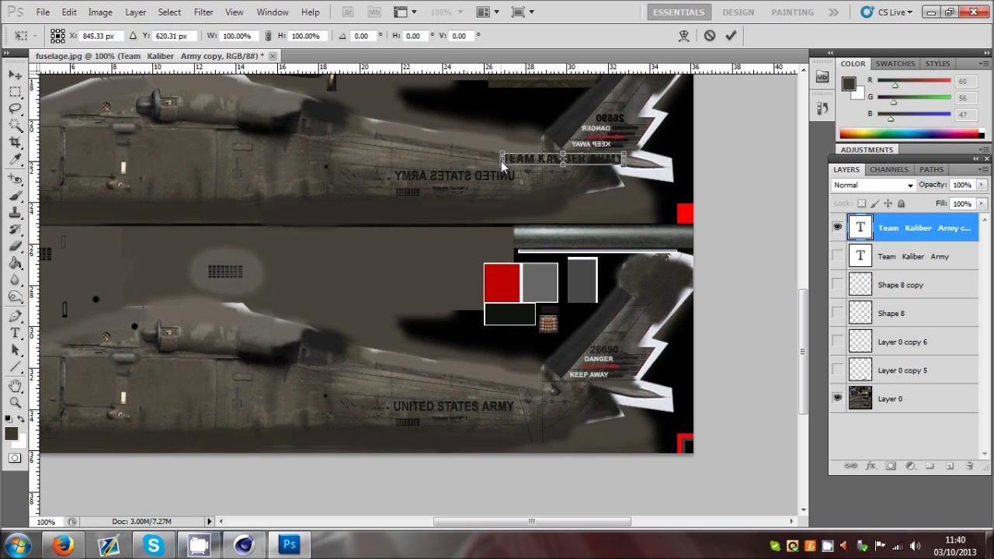
{"action": "key", "text": "shift+Right"}
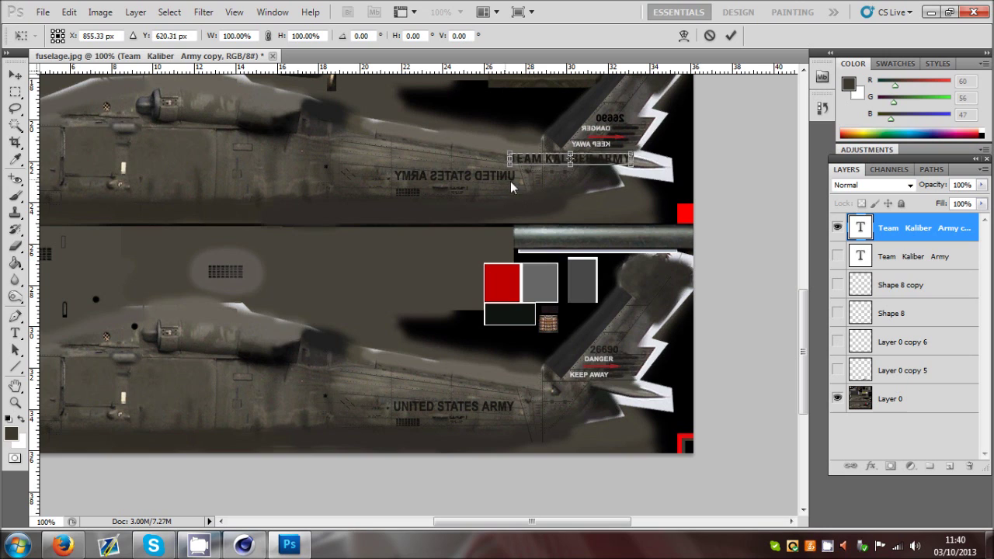
{"action": "key", "text": "Right"}
{"action": "key", "text": "Right"}
{"action": "key", "text": "Right"}
{"action": "key", "text": "Right"}
{"action": "key", "text": "Right"}
{"action": "left_click_drag", "start_coordinate": [635, 165], "coordinate": [390, 192]}
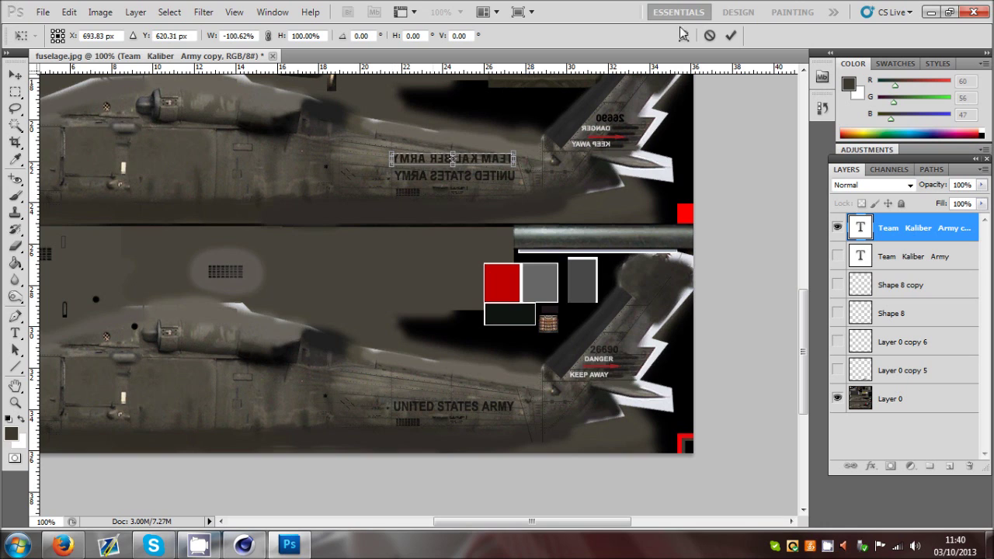
{"action": "left_click", "coordinate": [729, 35]}
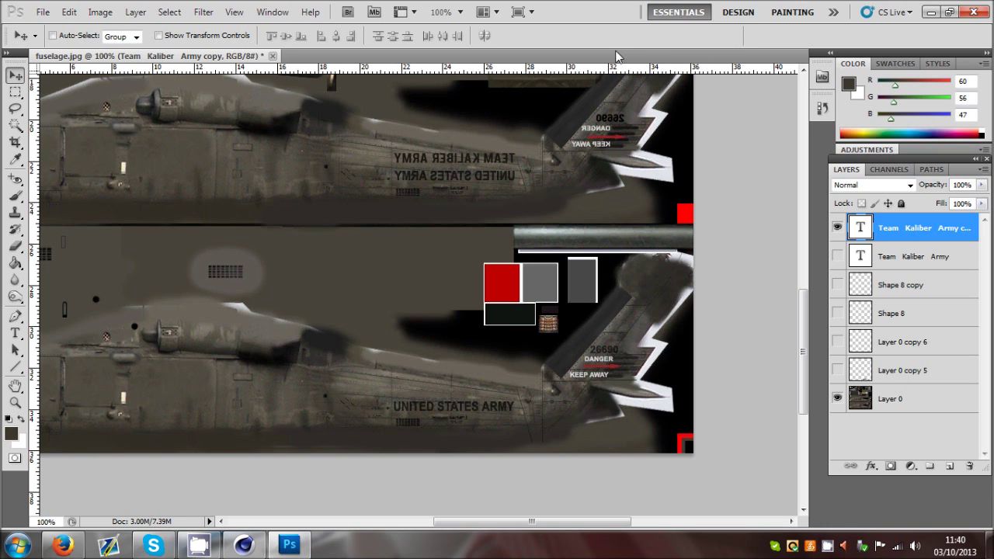
- Move the mirrored text copy down onto the mirrored UNITED STATES ARMY lettering and show the hidden text, seam-line and patch layers again
{"action": "key", "text": "shift+Down"}
{"action": "key", "text": "shift+Down"}
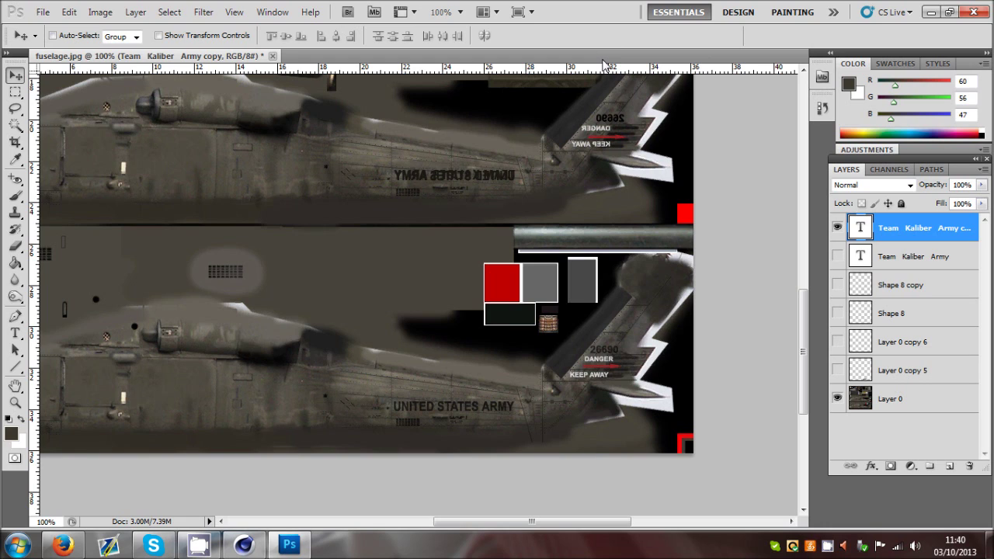
{"action": "left_click_drag", "start_coordinate": [837, 257], "coordinate": [837, 370]}
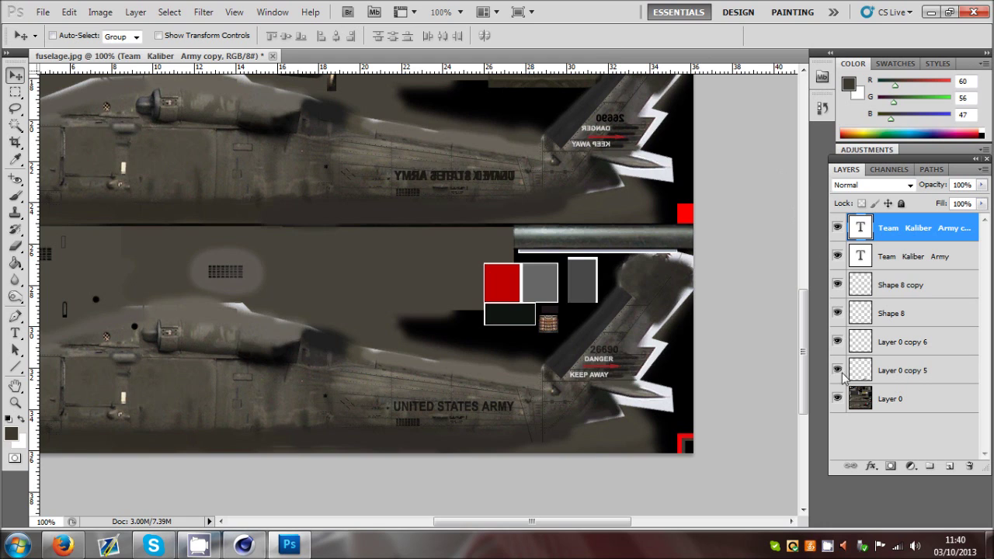
{"action": "left_click", "coordinate": [872, 435]}
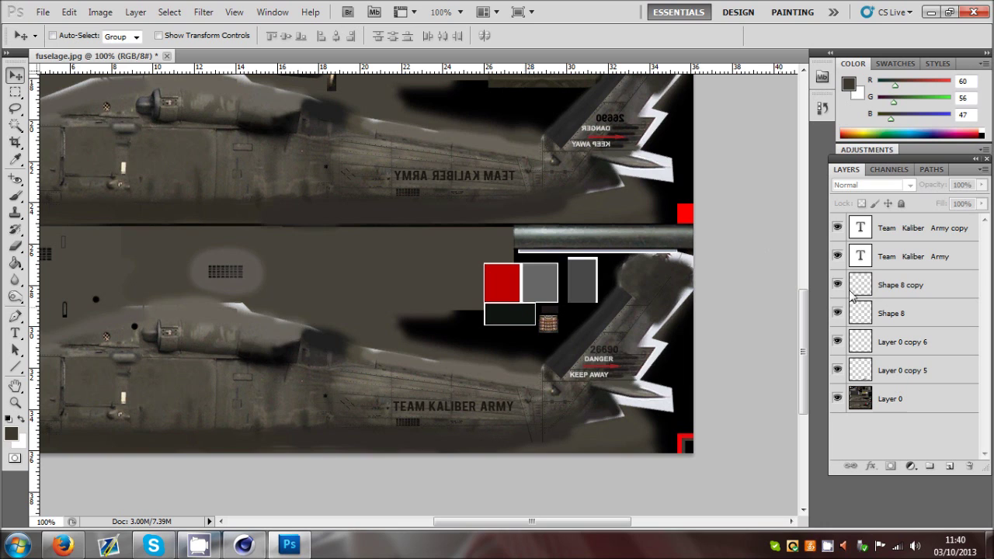
- Select the upper patch layer Layer 0 copy 6 and lower its brightness slightly with Brightness/Contrast
{"action": "left_click", "coordinate": [974, 313]}
{"action": "left_click", "coordinate": [920, 287]}
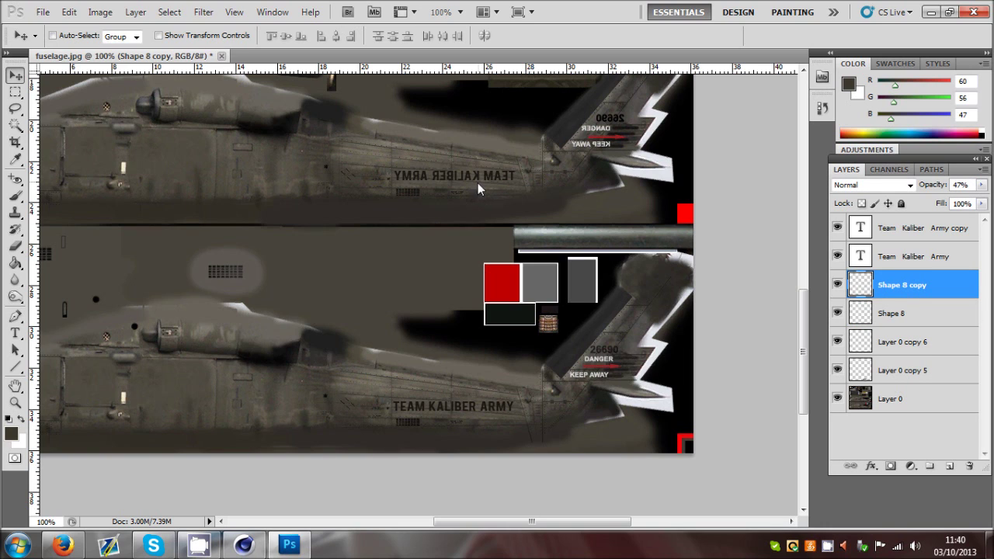
{"action": "left_click", "coordinate": [893, 348]}
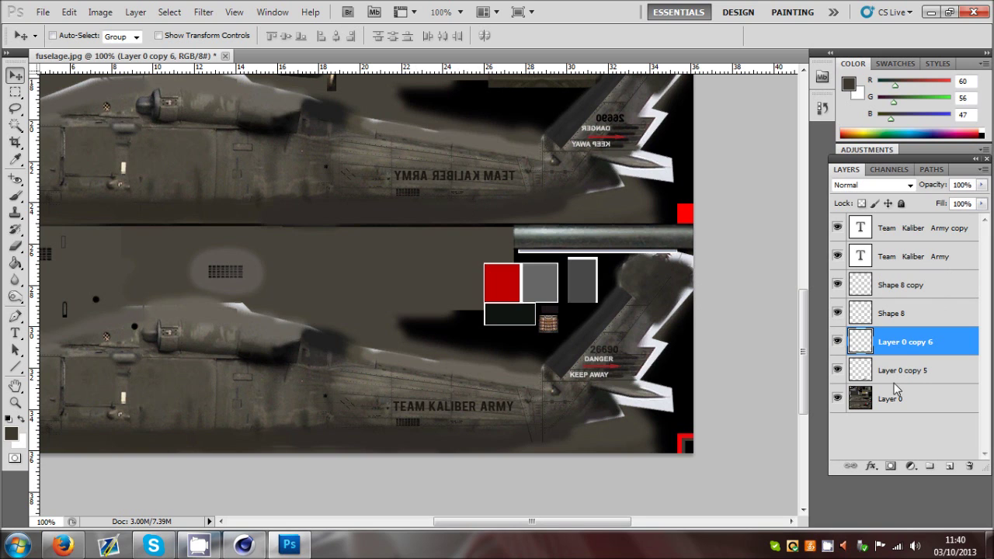
{"action": "left_click", "coordinate": [101, 12]}
{"action": "mouse_move", "coordinate": [122, 48]}
{"action": "left_click", "coordinate": [272, 44]}
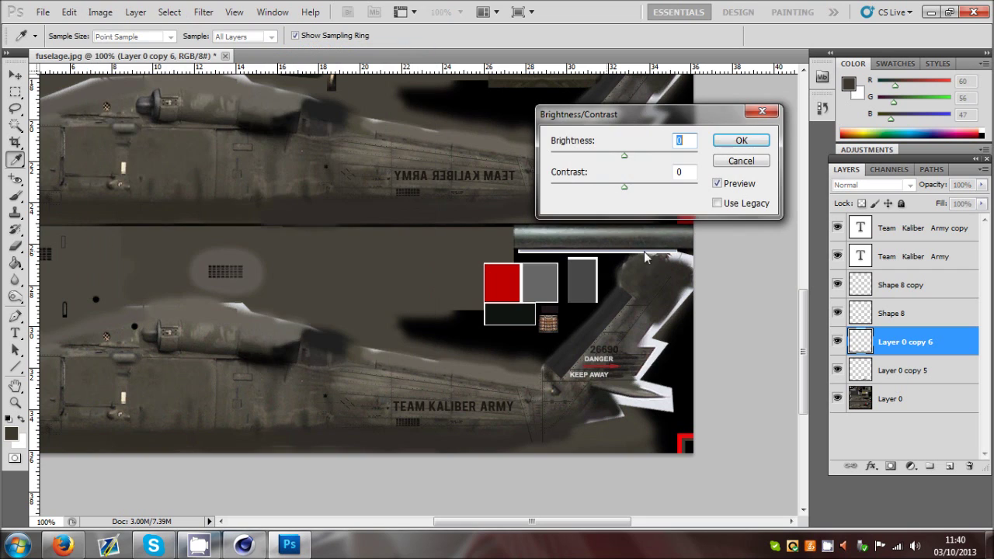
{"action": "left_click_drag", "start_coordinate": [624, 156], "coordinate": [617, 156]}
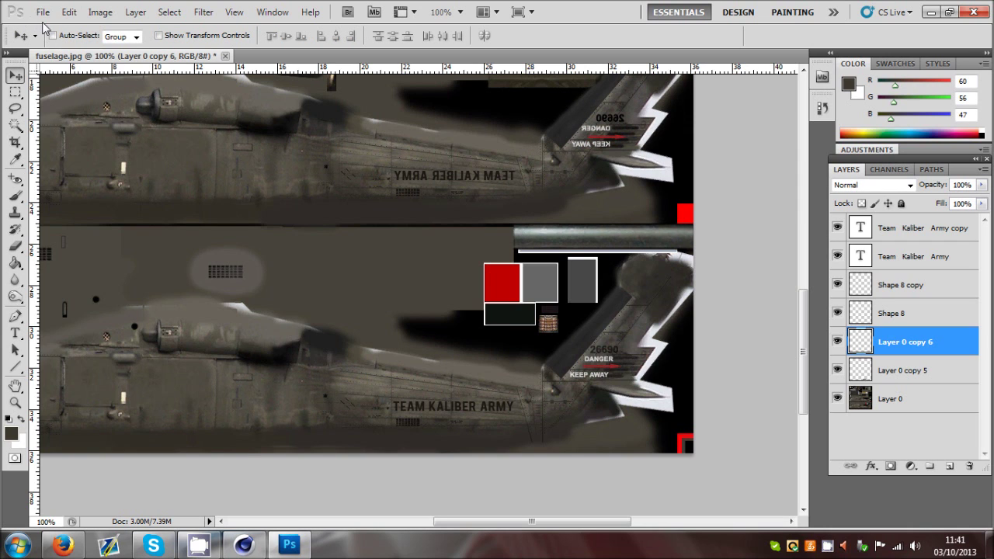
{"action": "left_click", "coordinate": [43, 13]}
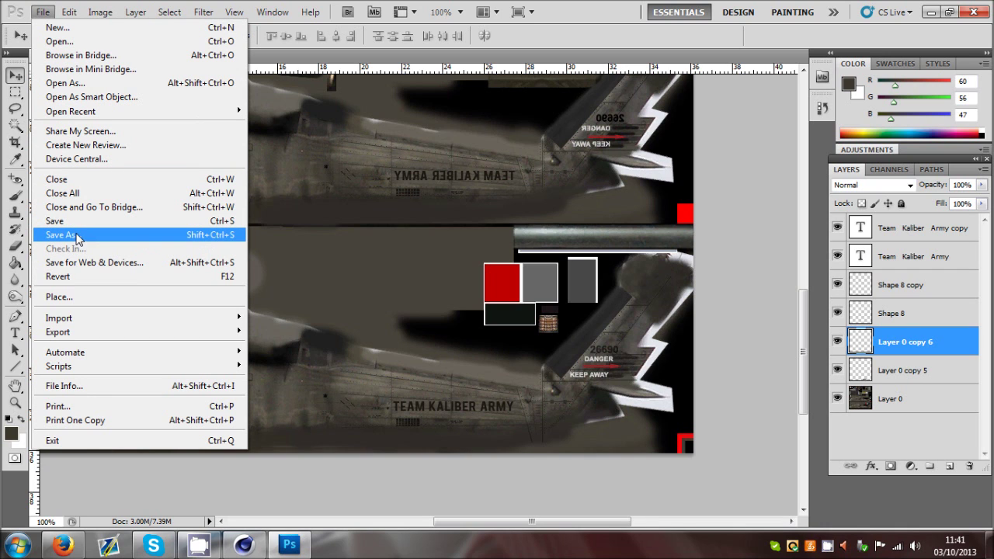
{"action": "left_click", "coordinate": [76, 236]}
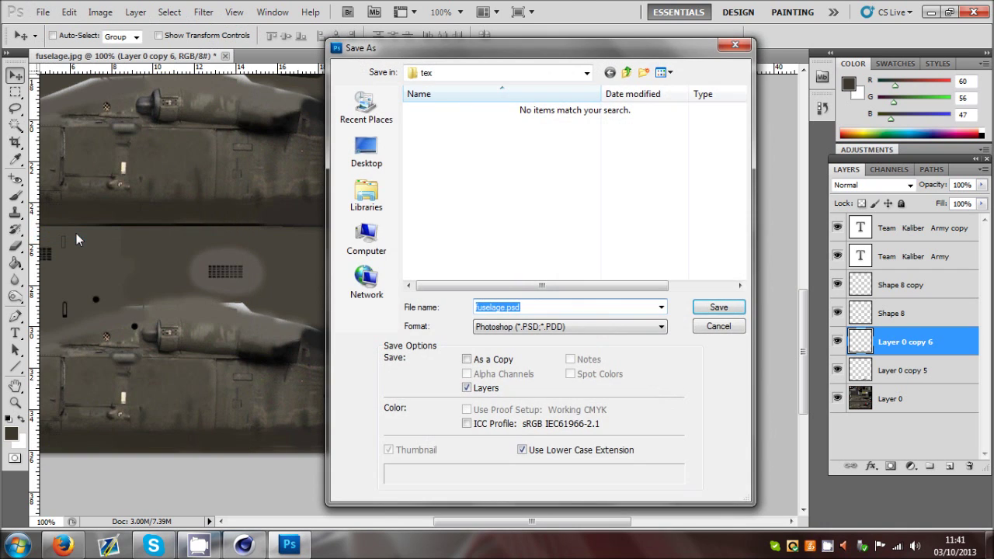
{"action": "left_click", "coordinate": [629, 72]}
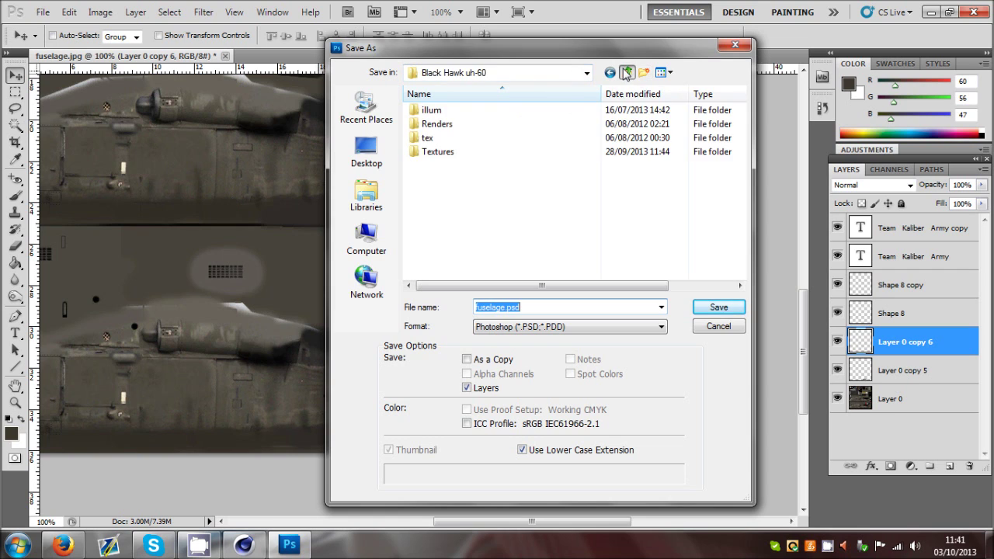
{"action": "double_click", "coordinate": [437, 151]}
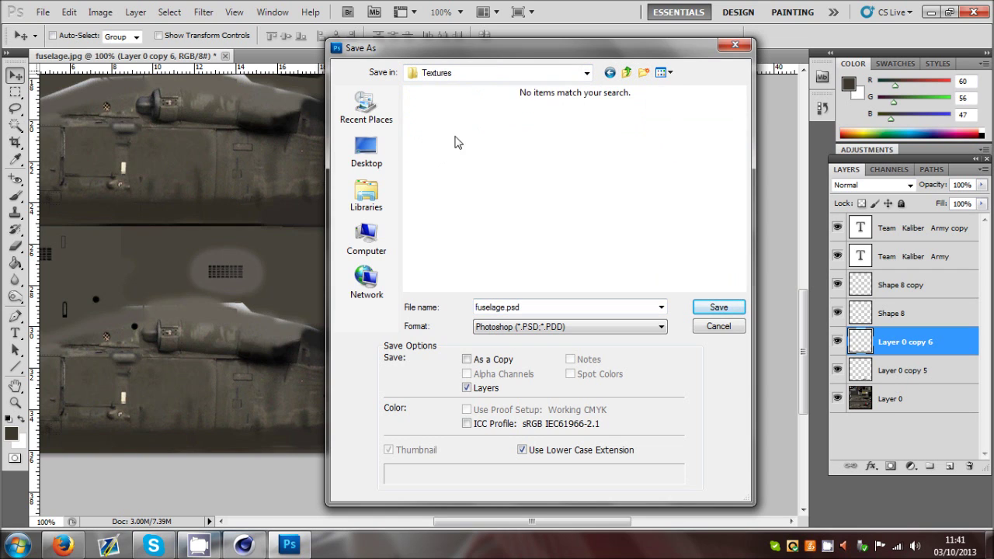
{"action": "left_click", "coordinate": [532, 327]}
{"action": "left_click", "coordinate": [536, 422]}
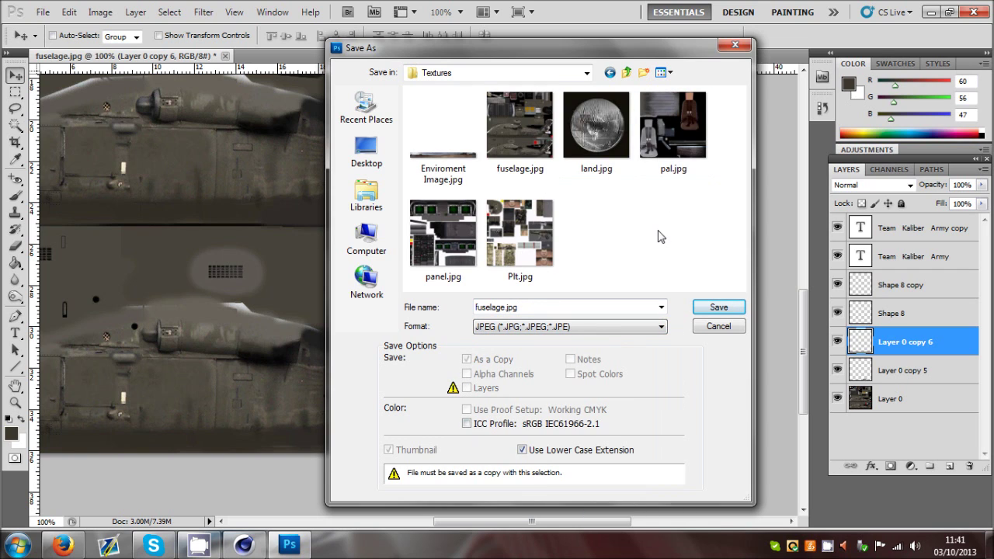
{"action": "left_click", "coordinate": [610, 73]}
{"action": "double_click", "coordinate": [462, 134]}
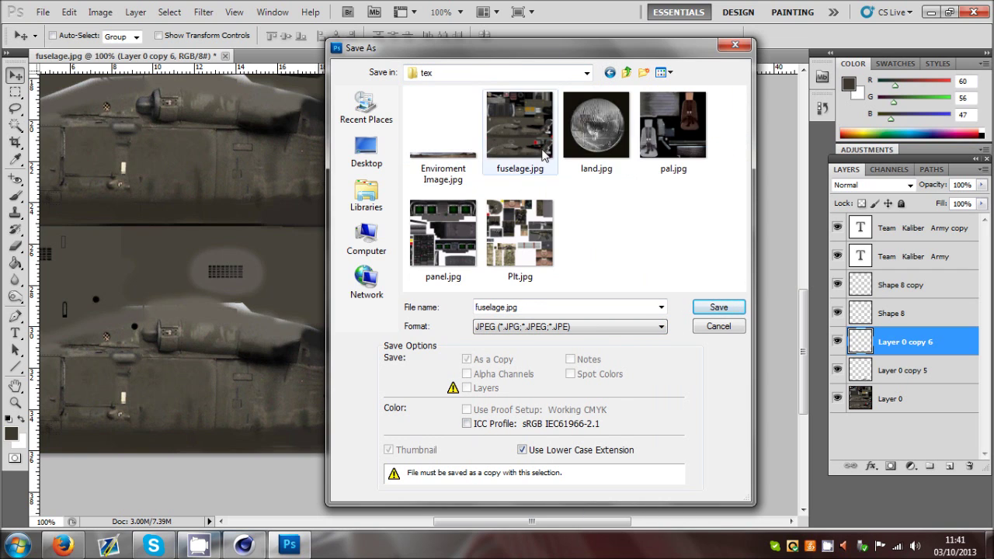
{"action": "left_click", "coordinate": [609, 73]}
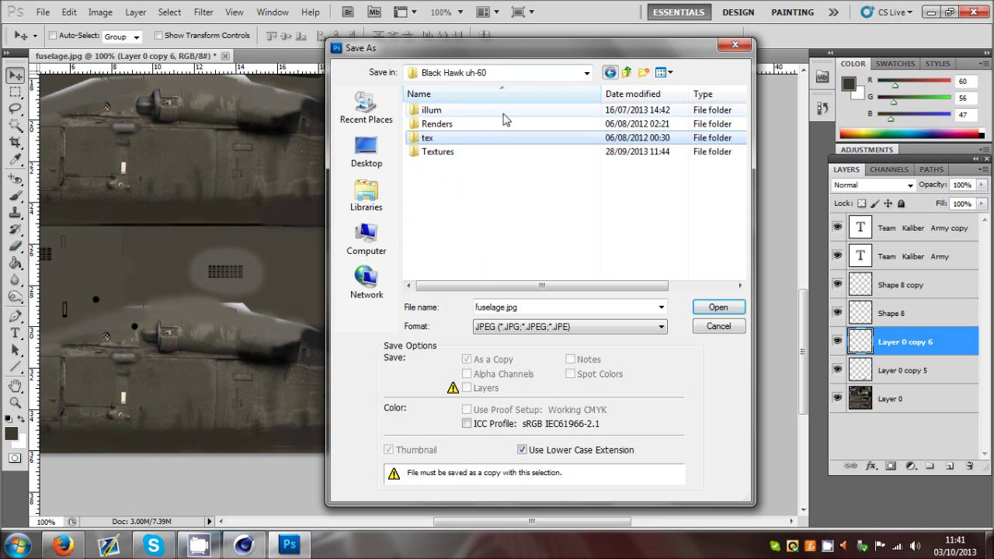
{"action": "double_click", "coordinate": [437, 151]}
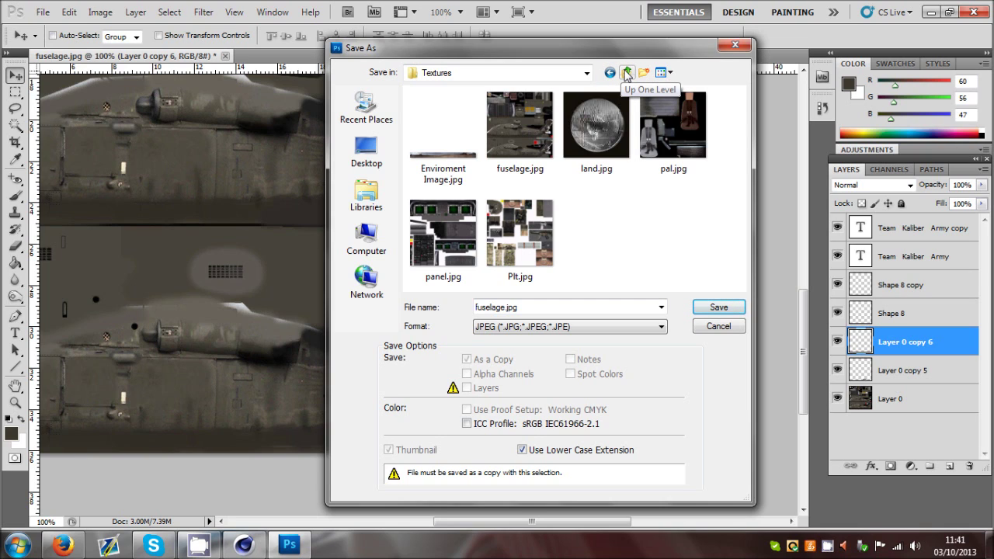
{"action": "left_click", "coordinate": [735, 44]}
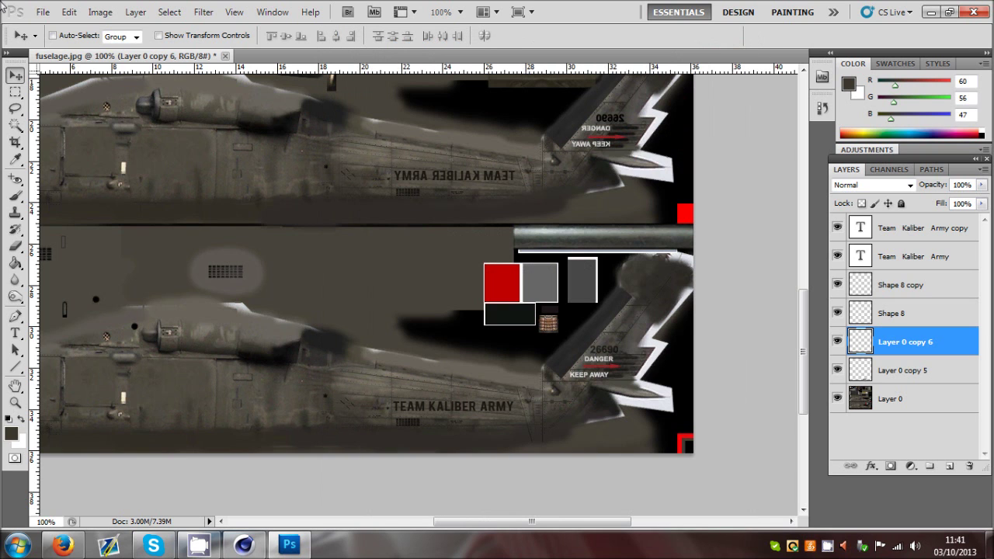
{"action": "left_click", "coordinate": [42, 12]}
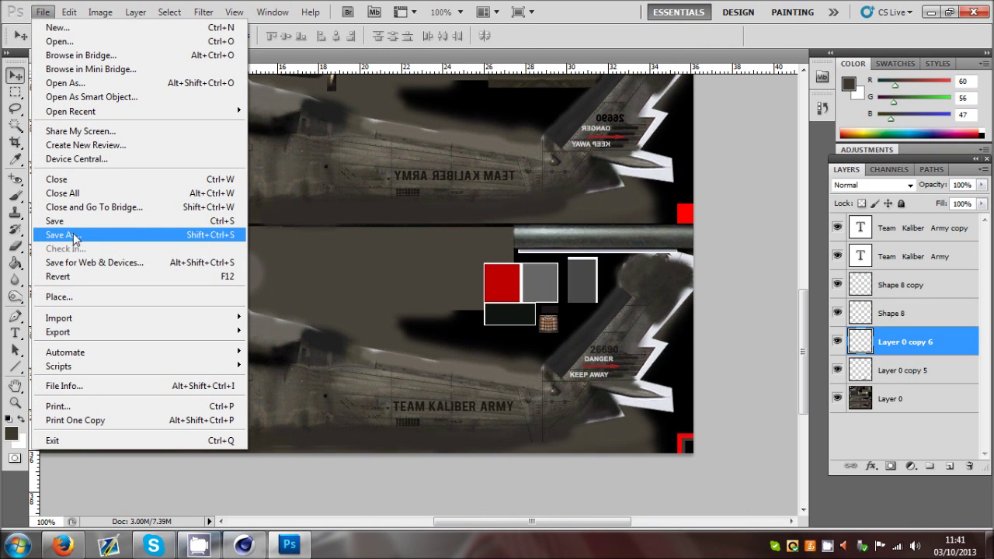
{"action": "left_click", "coordinate": [67, 235]}
{"action": "key", "text": "Escape"}
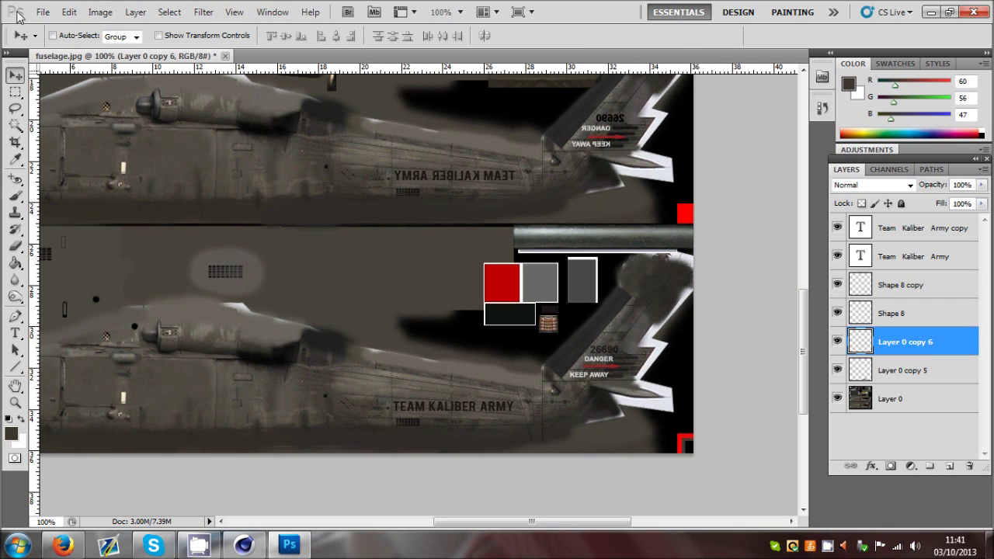
- Quit Photoshop without saving fuselage.jpg, and close the open Material Editor in Cinema 4D
{"action": "left_click", "coordinate": [973, 11]}
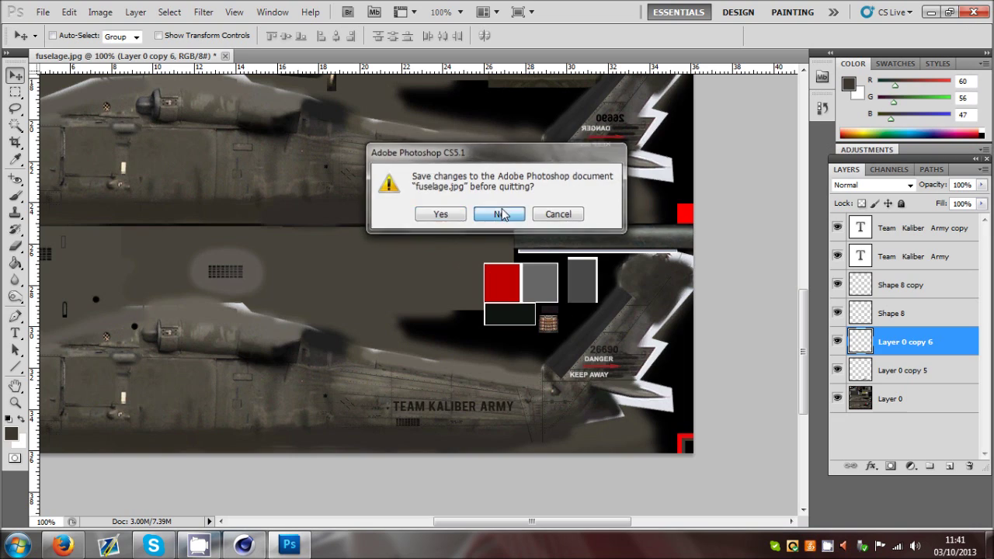
{"action": "left_click", "coordinate": [499, 213]}
{"action": "left_click", "coordinate": [245, 545]}
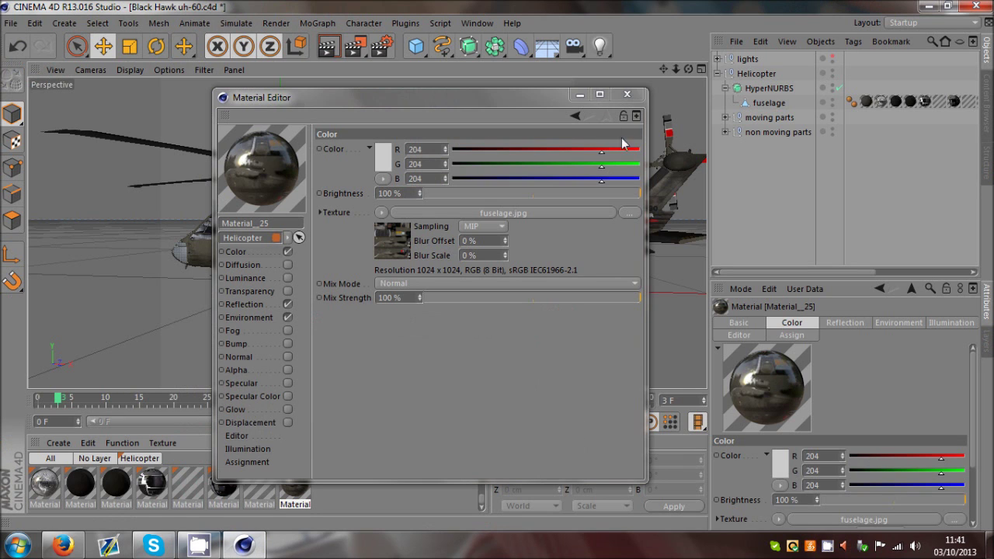
{"action": "mouse_move", "coordinate": [513, 97]}
{"action": "left_mouse_down"}
{"action": "mouse_move", "coordinate": [536, 207]}
{"action": "mouse_move", "coordinate": [530, 92]}
{"action": "left_mouse_up"}
{"action": "left_click", "coordinate": [638, 85]}
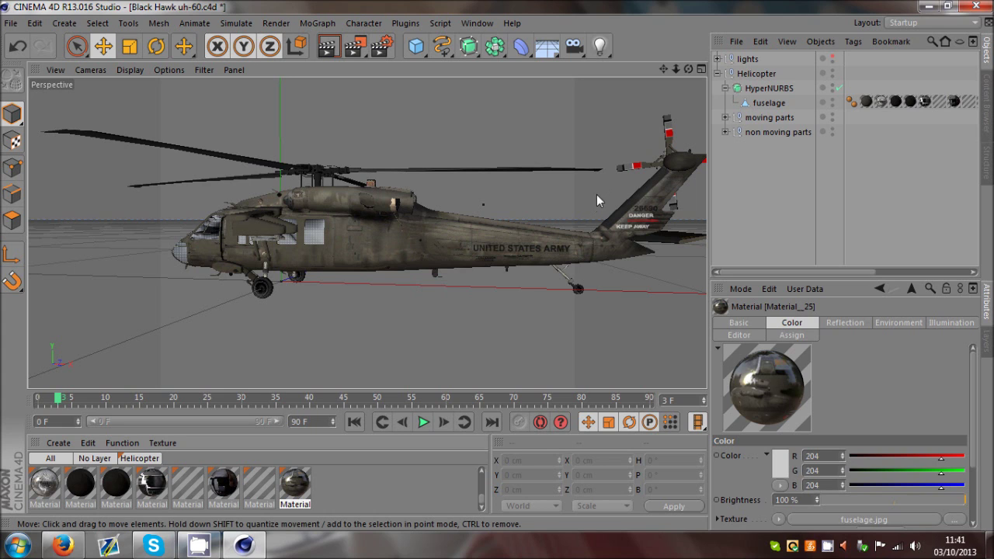
- Close Cinema 4D without saving the scene, relaunch it and reopen the recent file Black Hawk uh-60.c4d
{"action": "left_click_drag", "start_coordinate": [670, 71], "coordinate": [493, 204]}
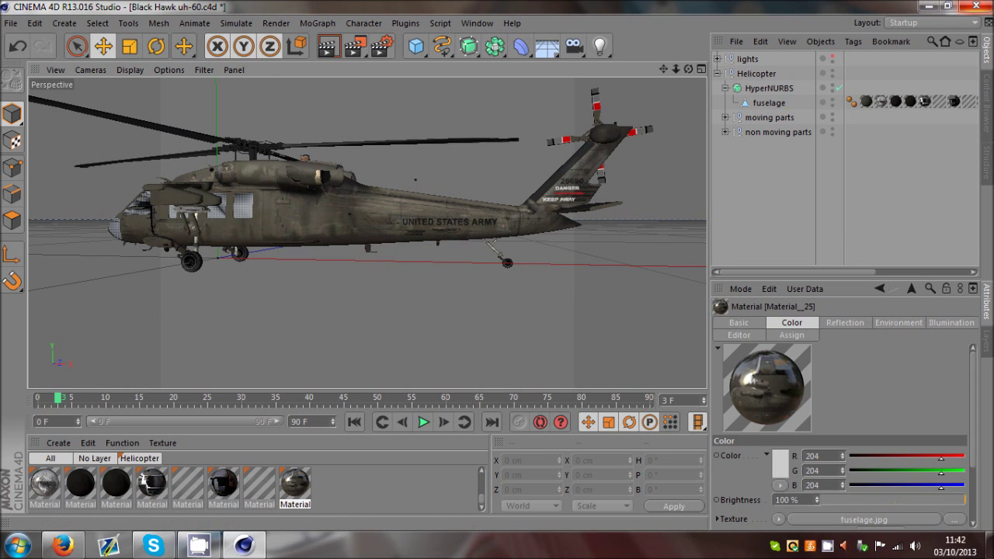
{"action": "left_click", "coordinate": [980, 5]}
{"action": "left_click", "coordinate": [518, 316]}
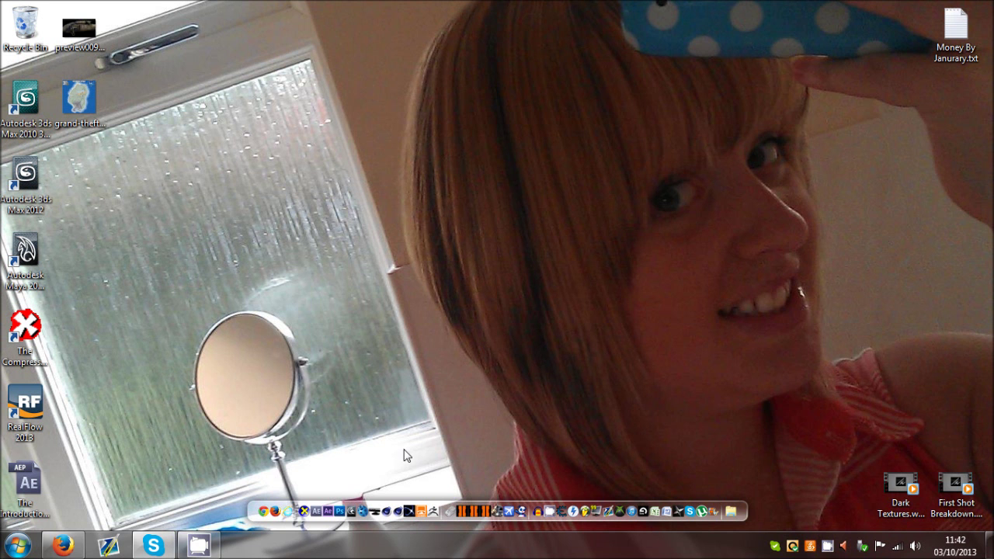
{"action": "left_click", "coordinate": [391, 514]}
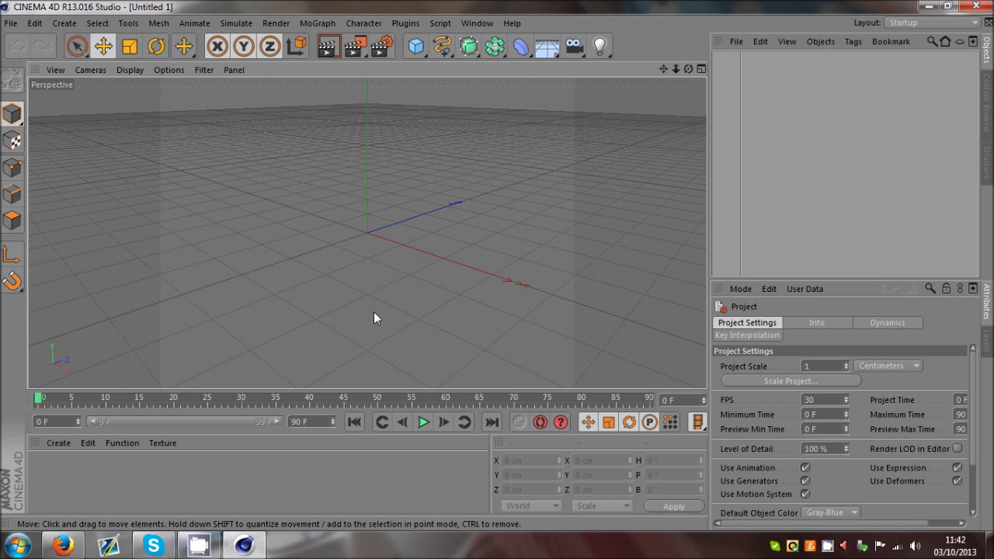
{"action": "left_click", "coordinate": [11, 23]}
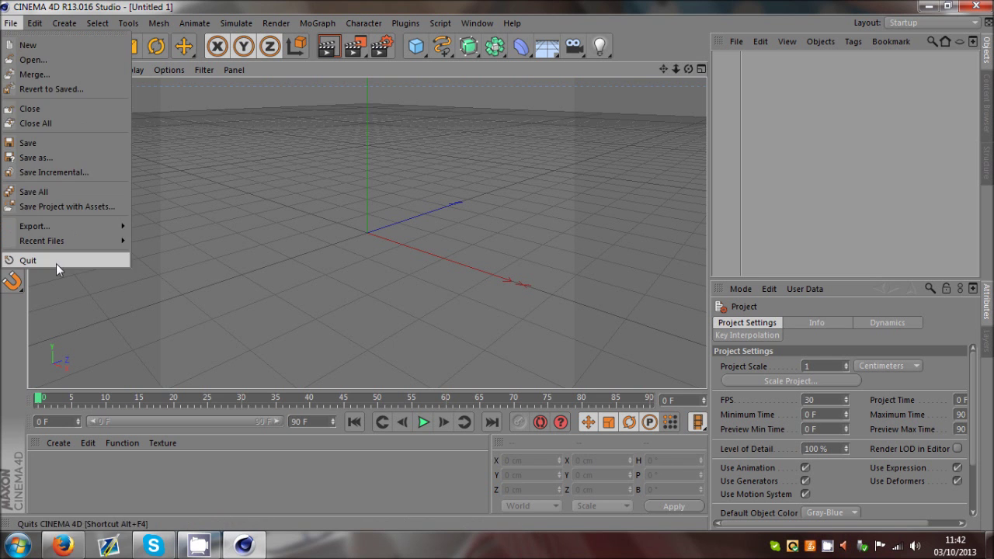
{"action": "mouse_move", "coordinate": [54, 240]}
{"action": "left_click", "coordinate": [235, 240]}
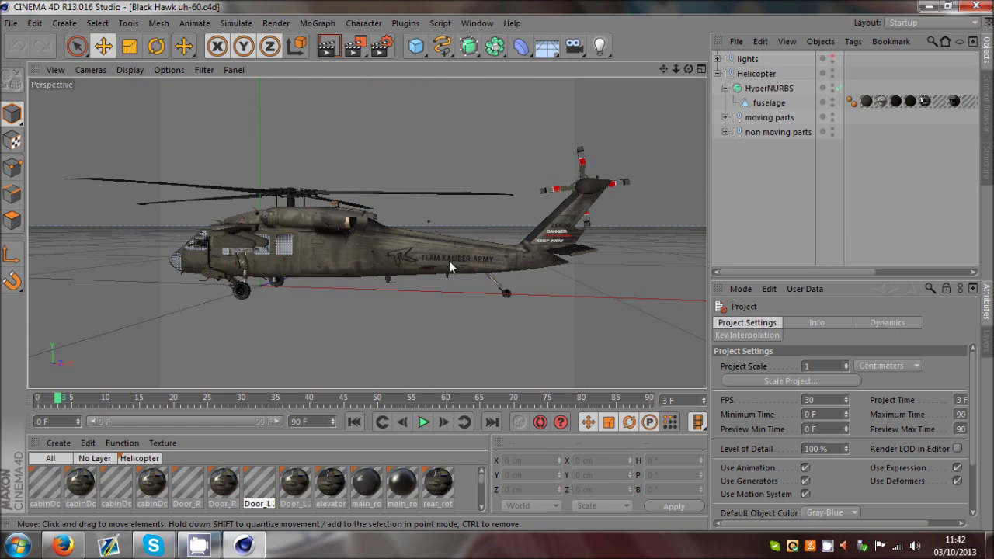
- Set the color texture of Material__25 to fuselage.jpg from the tex folder of Black Hawk uh-60
{"action": "scroll", "coordinate": [449, 261], "scroll_direction": "up", "scroll_amount": 4}
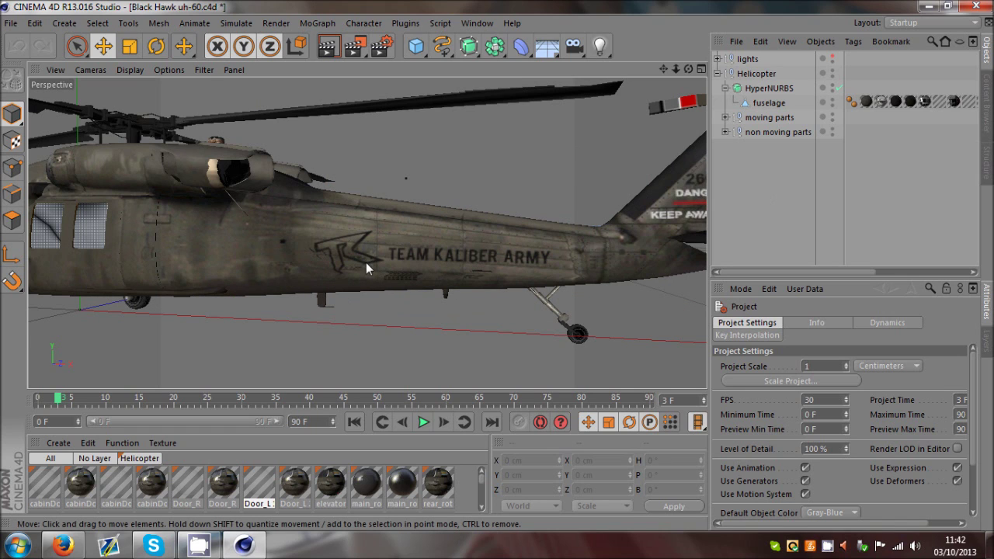
{"action": "scroll", "coordinate": [366, 264], "scroll_direction": "down", "scroll_amount": 5}
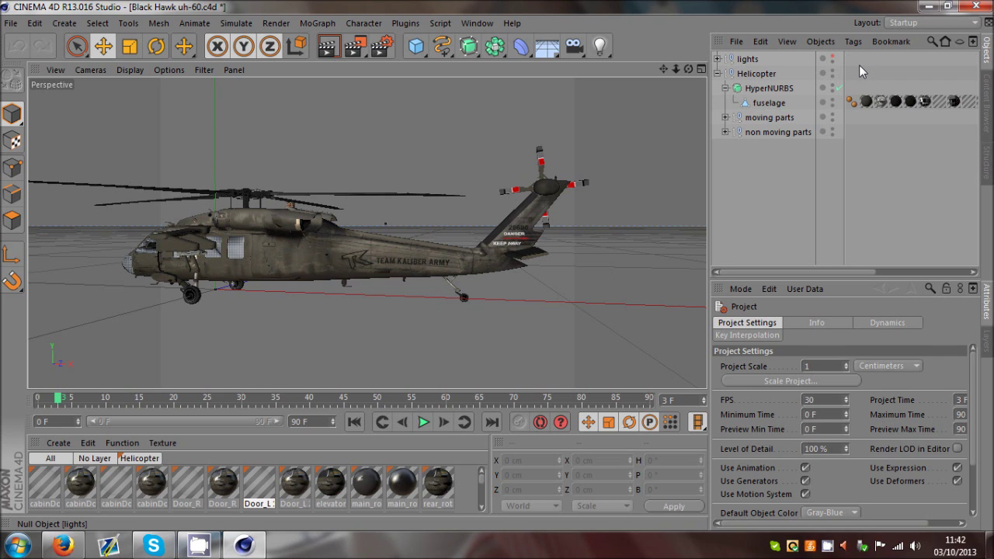
{"action": "left_click_drag", "start_coordinate": [664, 68], "coordinate": [406, 265]}
{"action": "scroll", "coordinate": [479, 487], "scroll_direction": "up", "scroll_amount": 5}
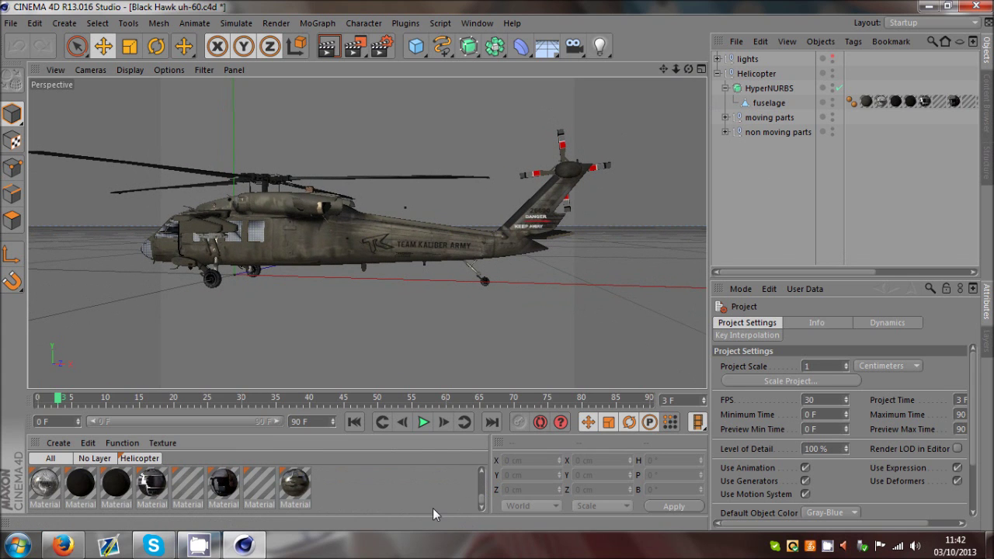
{"action": "double_click", "coordinate": [45, 483]}
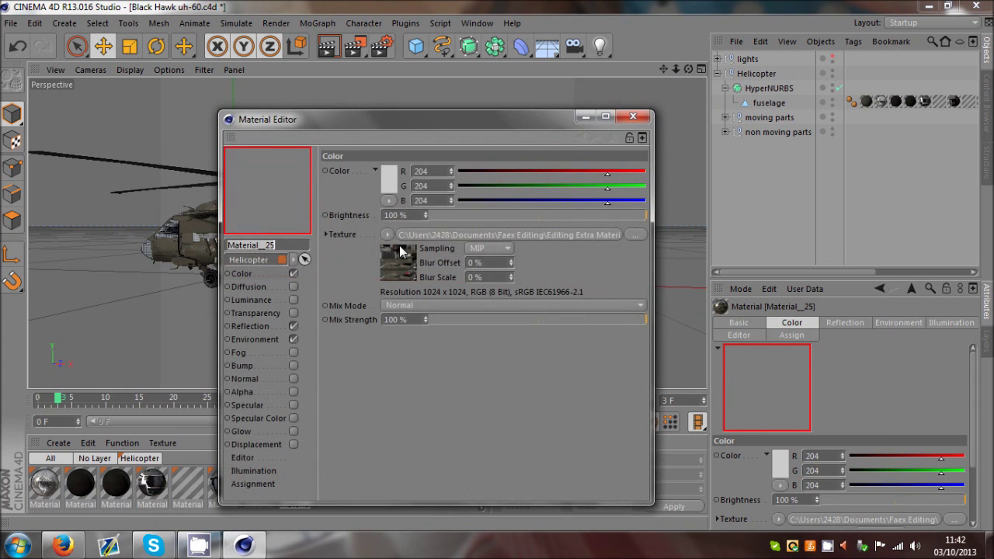
{"action": "left_click", "coordinate": [635, 234]}
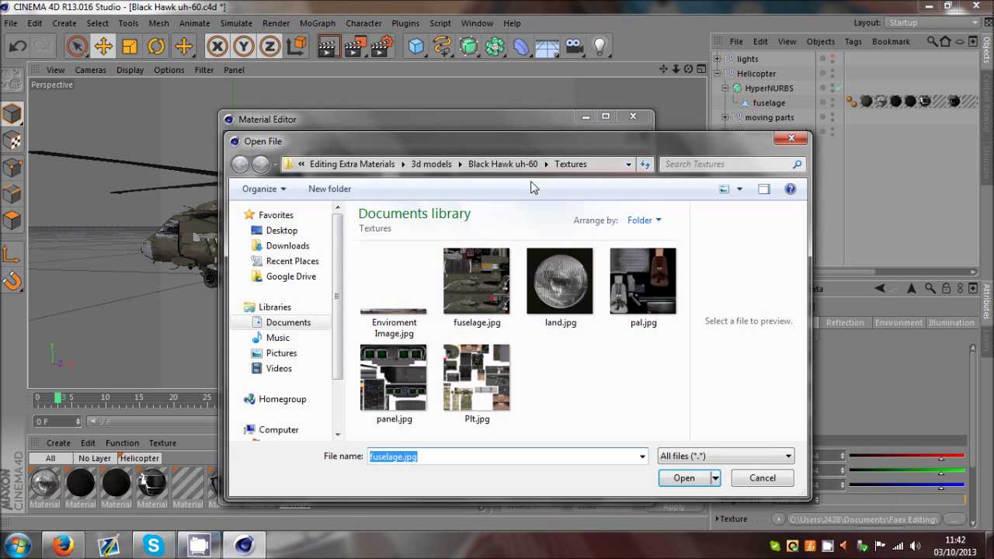
{"action": "left_click", "coordinate": [503, 164]}
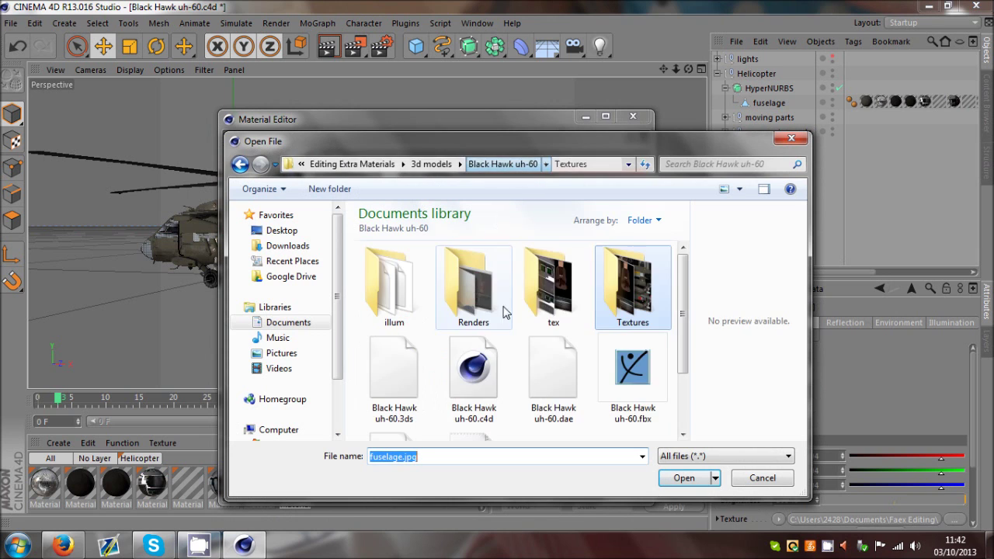
{"action": "double_click", "coordinate": [552, 287]}
{"action": "double_click", "coordinate": [477, 281]}
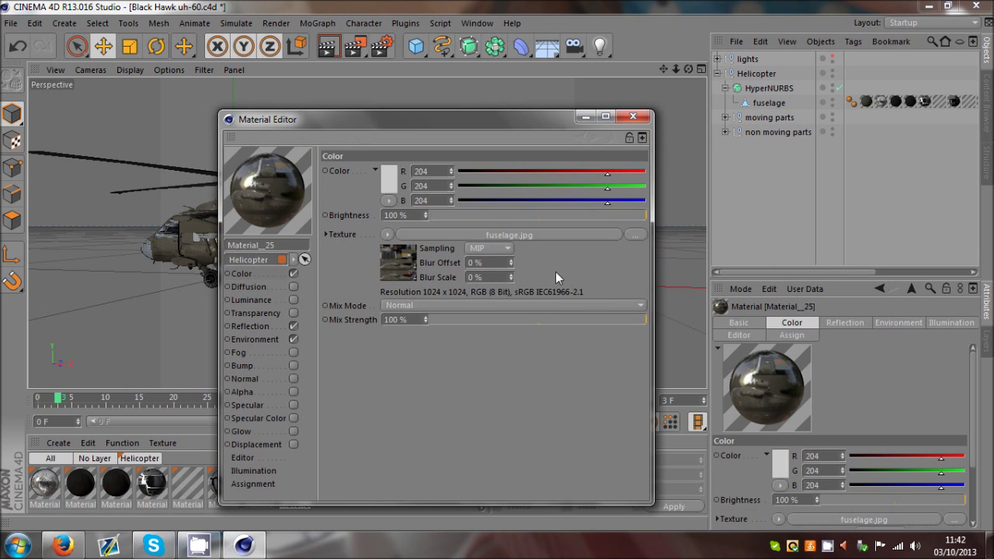
{"action": "left_click", "coordinate": [633, 115]}
{"action": "scroll", "coordinate": [400, 244], "scroll_direction": "up", "scroll_amount": 3}
{"action": "scroll", "coordinate": [404, 270], "scroll_direction": "down", "scroll_amount": 2}
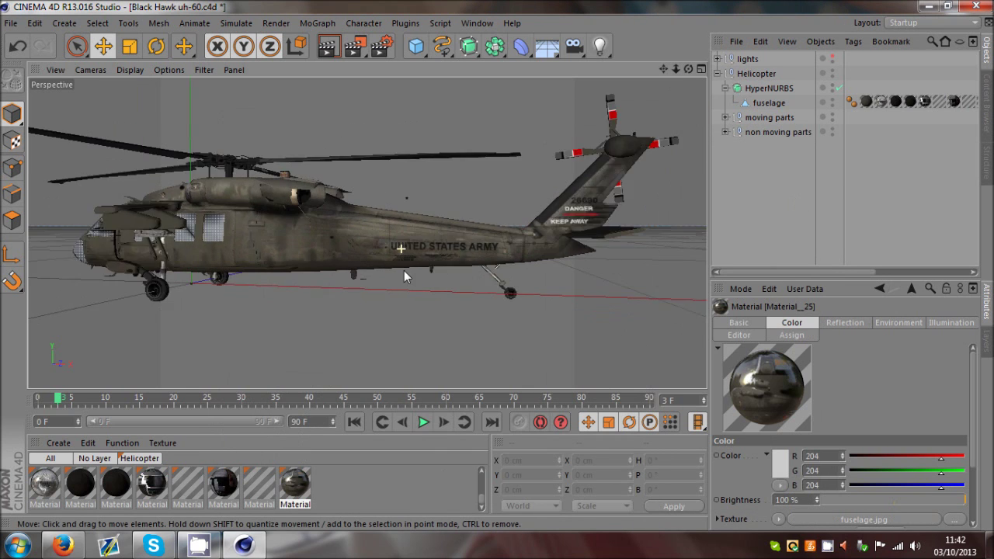
{"action": "scroll", "coordinate": [403, 271], "scroll_direction": "down", "scroll_amount": 2}
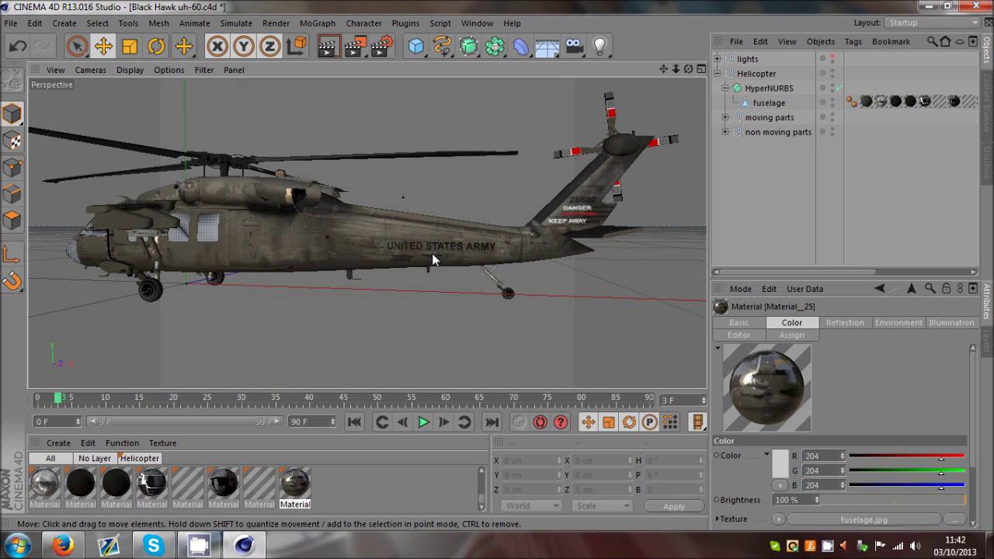
- Set the color texture of Material__25 to fuselage.jpg from the Textures folder, without copying it to the project location
{"action": "double_click", "coordinate": [299, 485]}
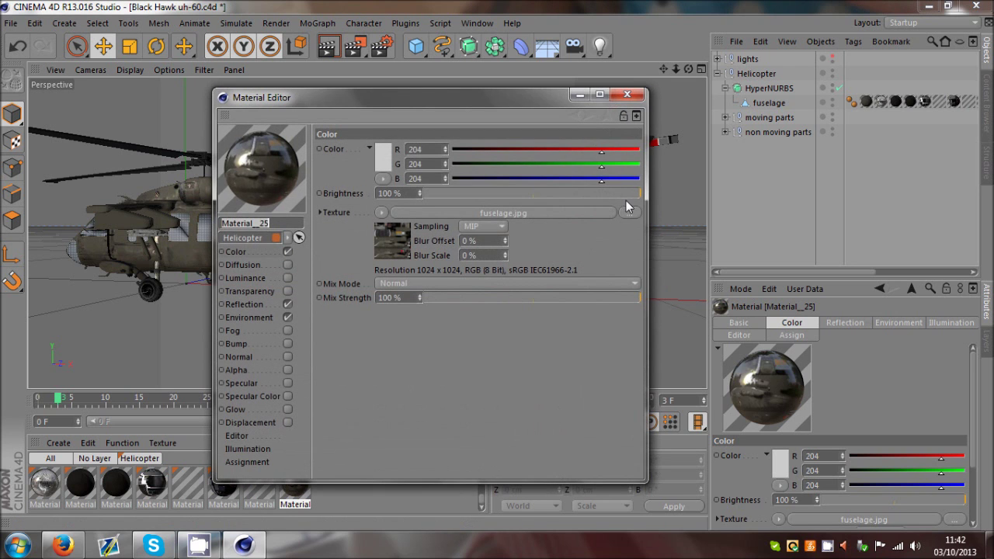
{"action": "left_click", "coordinate": [627, 213]}
{"action": "left_click", "coordinate": [497, 142]}
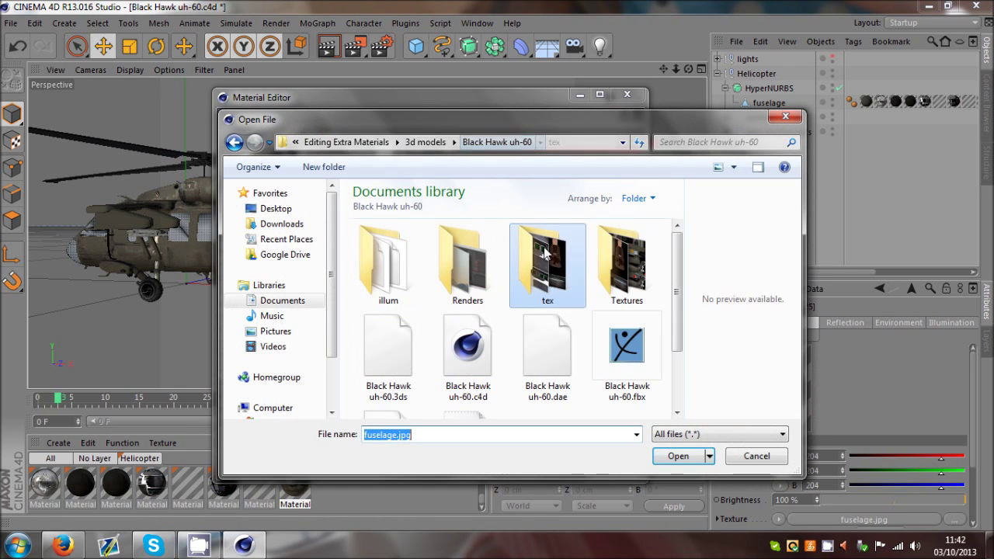
{"action": "double_click", "coordinate": [628, 268]}
{"action": "double_click", "coordinate": [483, 272]}
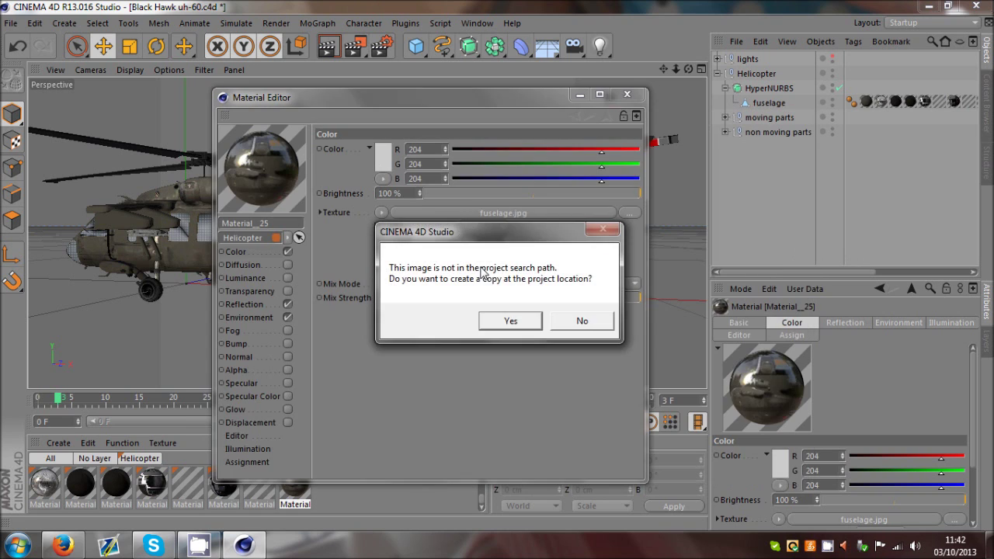
{"action": "left_click", "coordinate": [580, 320]}
{"action": "left_click", "coordinate": [626, 95]}
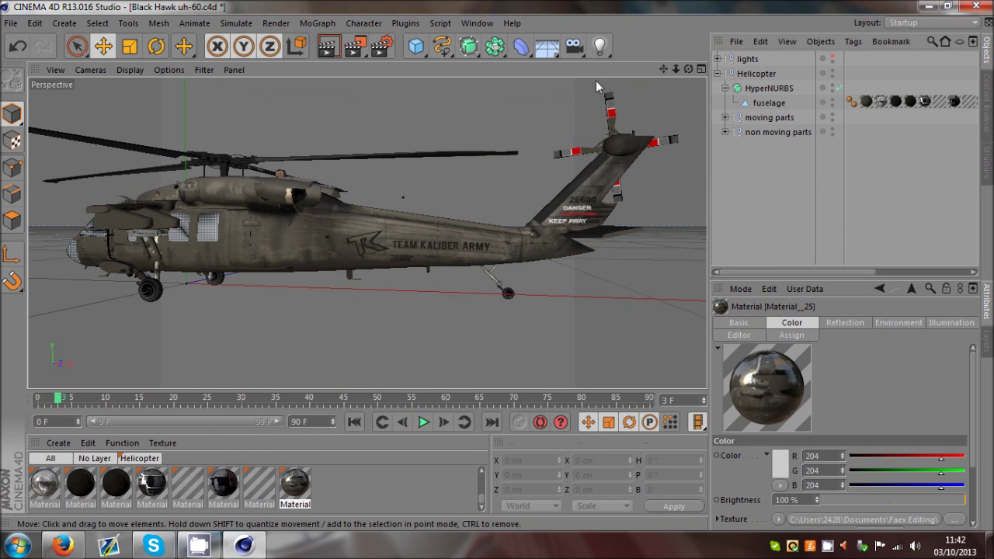
{"action": "mouse_move", "coordinate": [688, 69]}
{"action": "left_mouse_down"}
{"action": "mouse_move", "coordinate": [668, 73]}
{"action": "mouse_move", "coordinate": [690, 70]}
{"action": "left_mouse_up"}
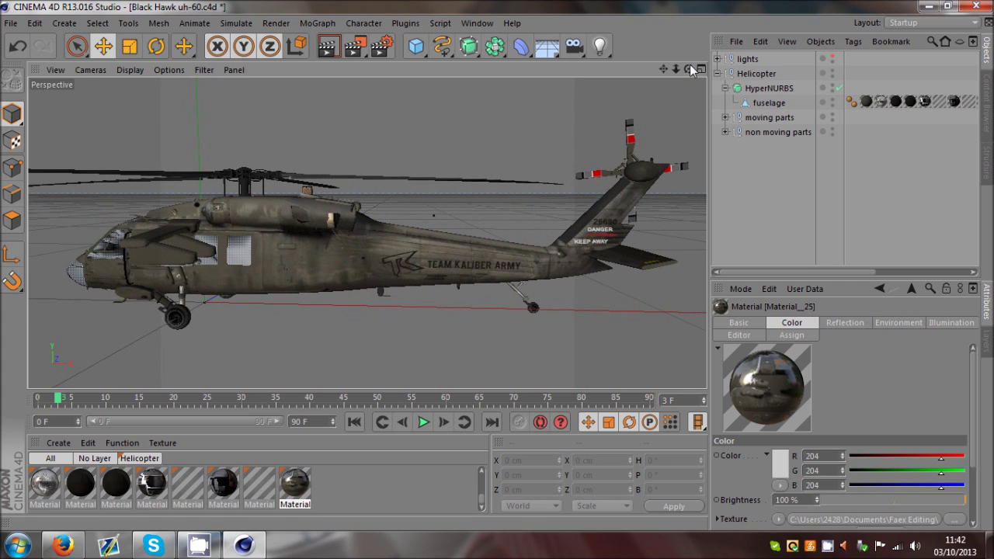